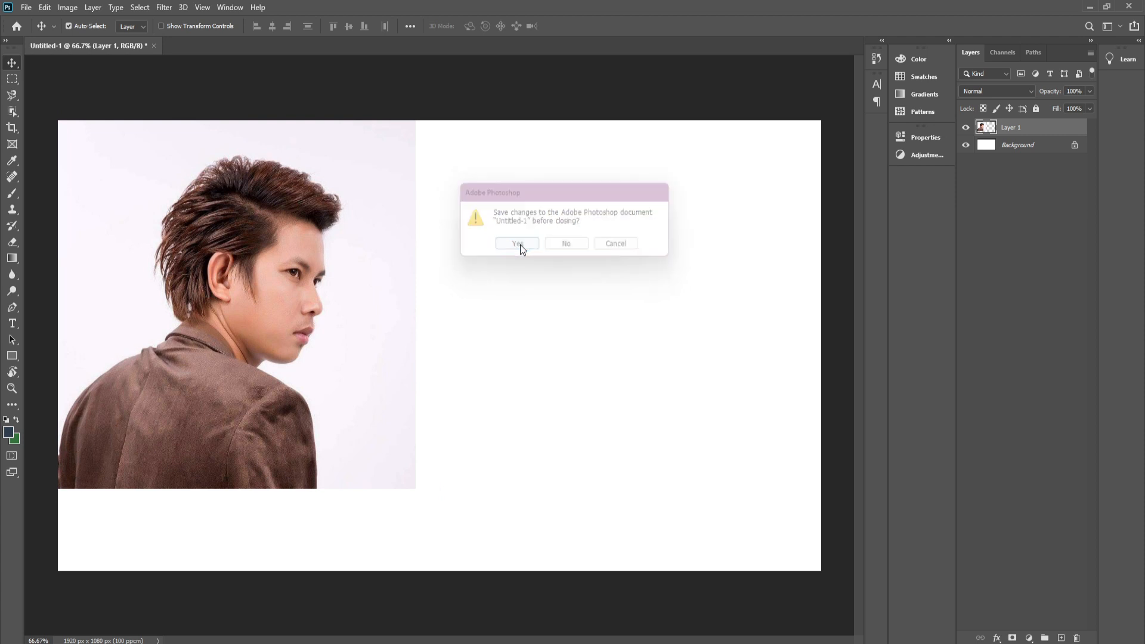
Step: Close the existing untitled document without saving its changes
left_click(555, 9)
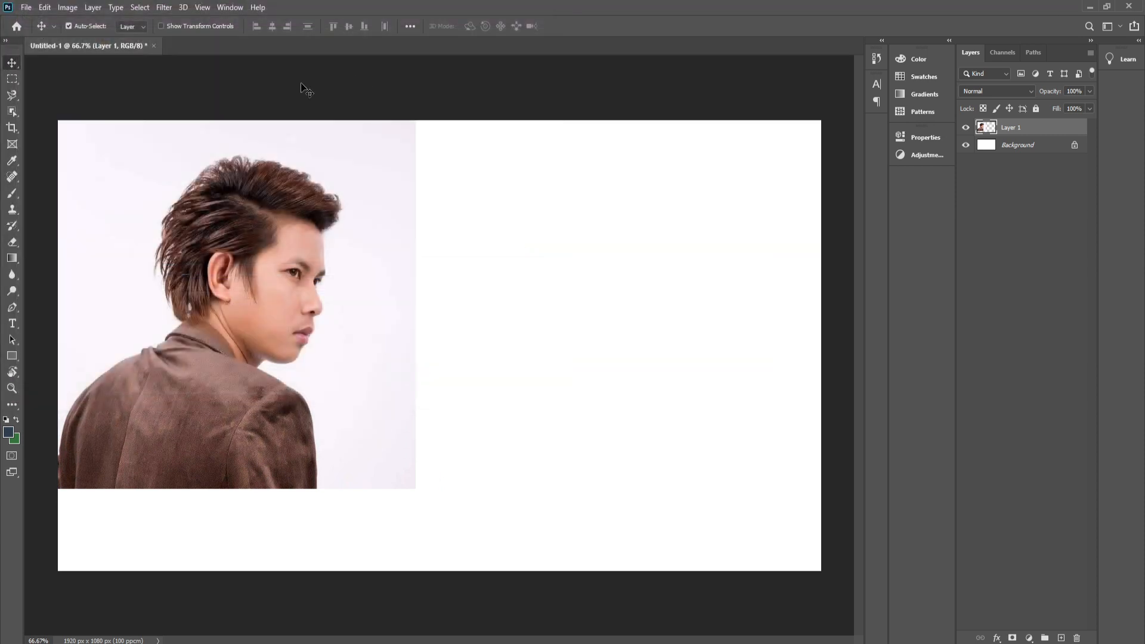
left_click(154, 46)
left_click(581, 246)
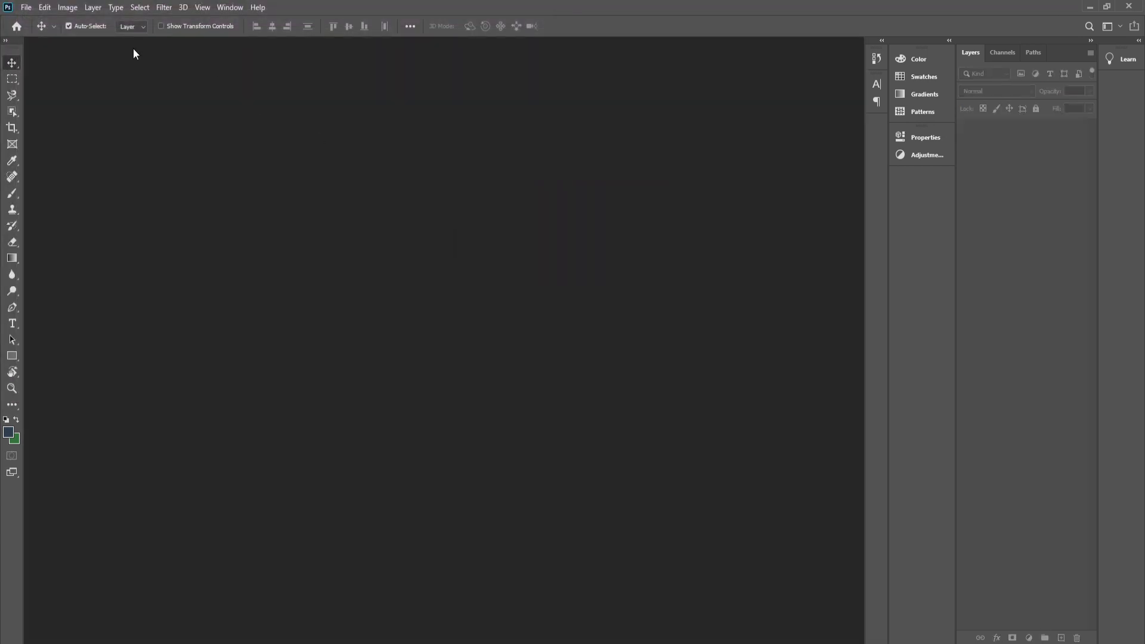
Step: Create a new 1920 x 1080 pixel RGB document at 100 pixels/centimeter with a white background
left_click(26, 8)
left_click(40, 22)
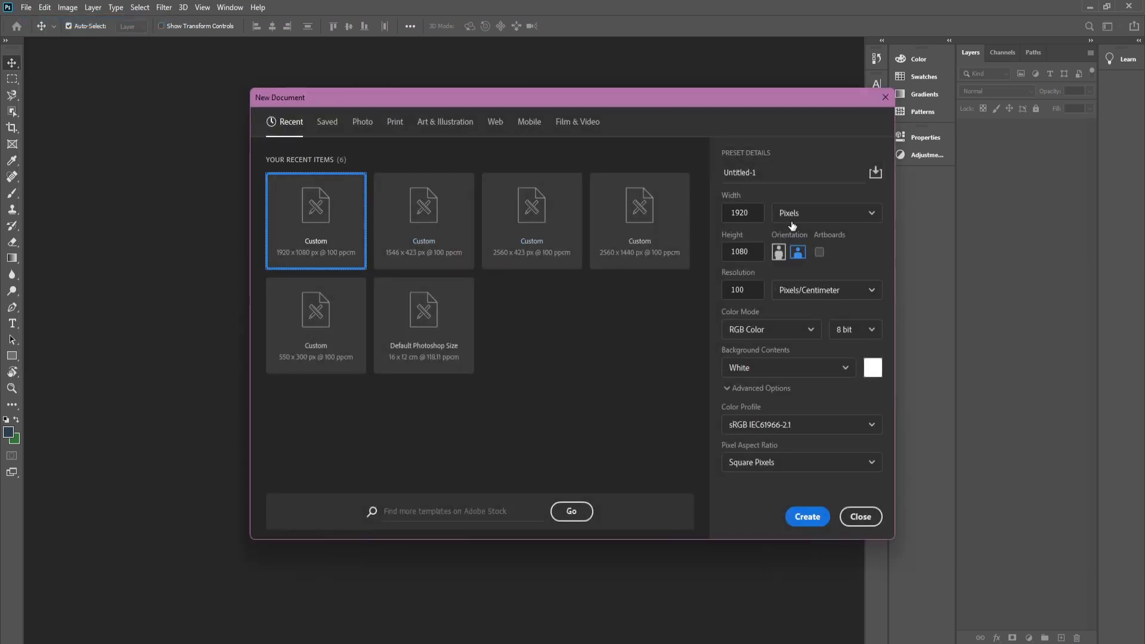
left_click(807, 516)
Step: Open the portrait photo 1.jpg from the Photos project folder
left_click(27, 8)
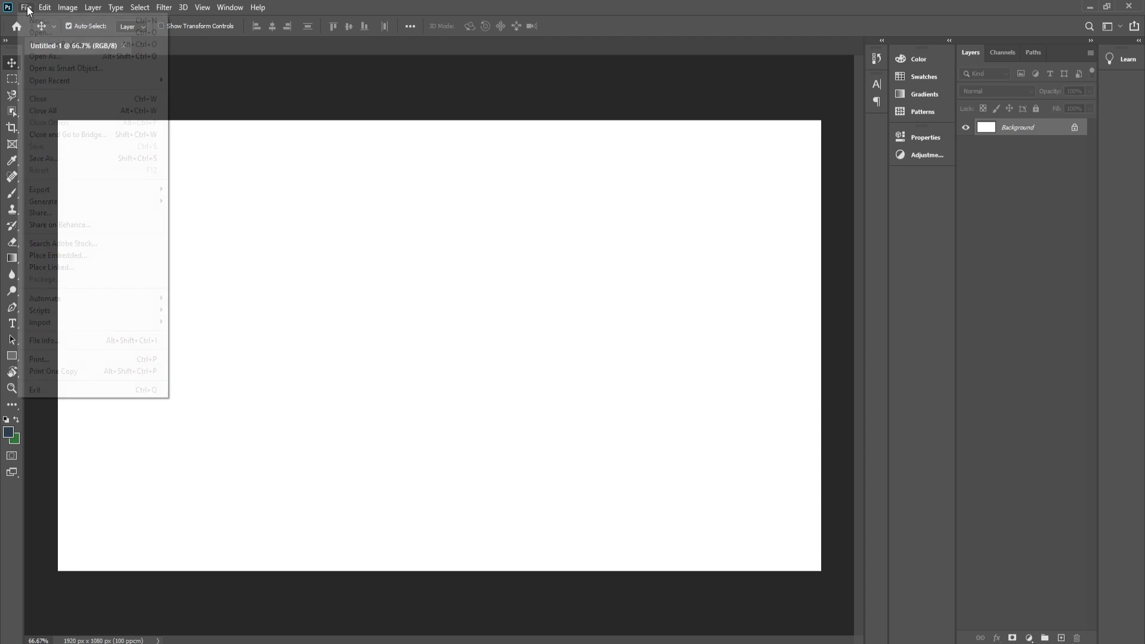
left_click(37, 30)
left_click(149, 141)
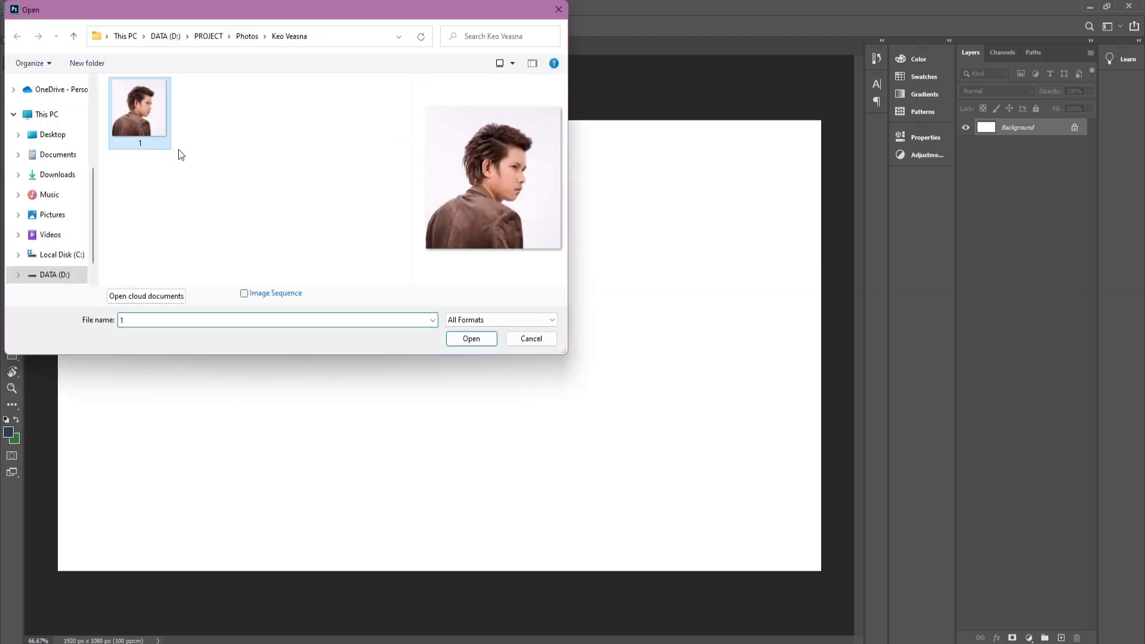
left_click(476, 345)
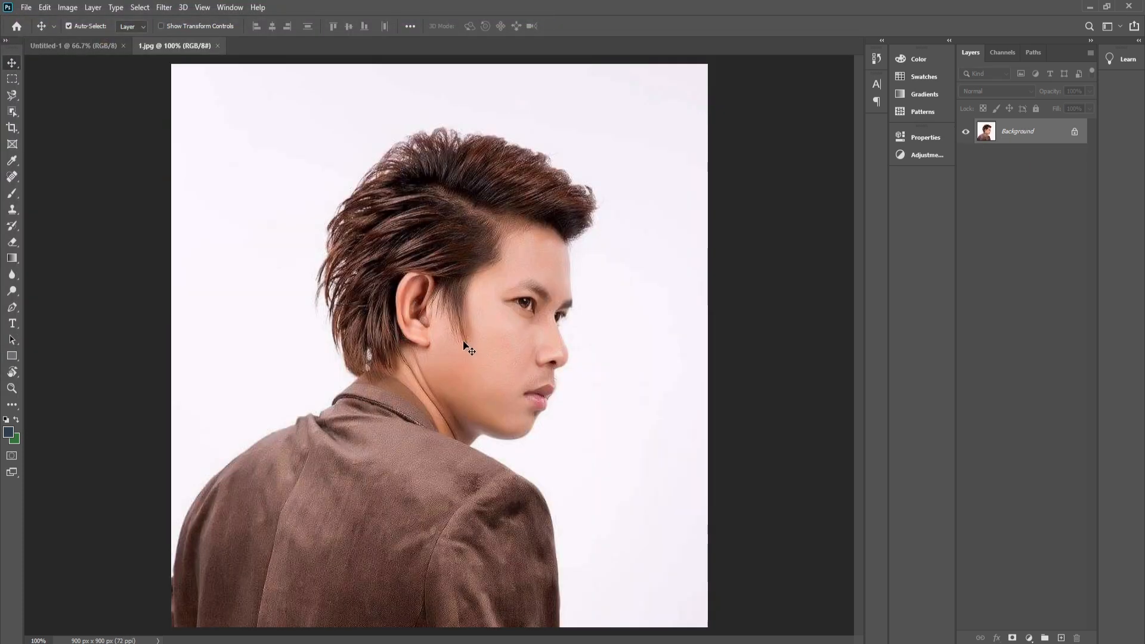
Step: Select the whole portrait photo and move a copy of it into the Untitled-1 document's upper-left corner
left_click(146, 8)
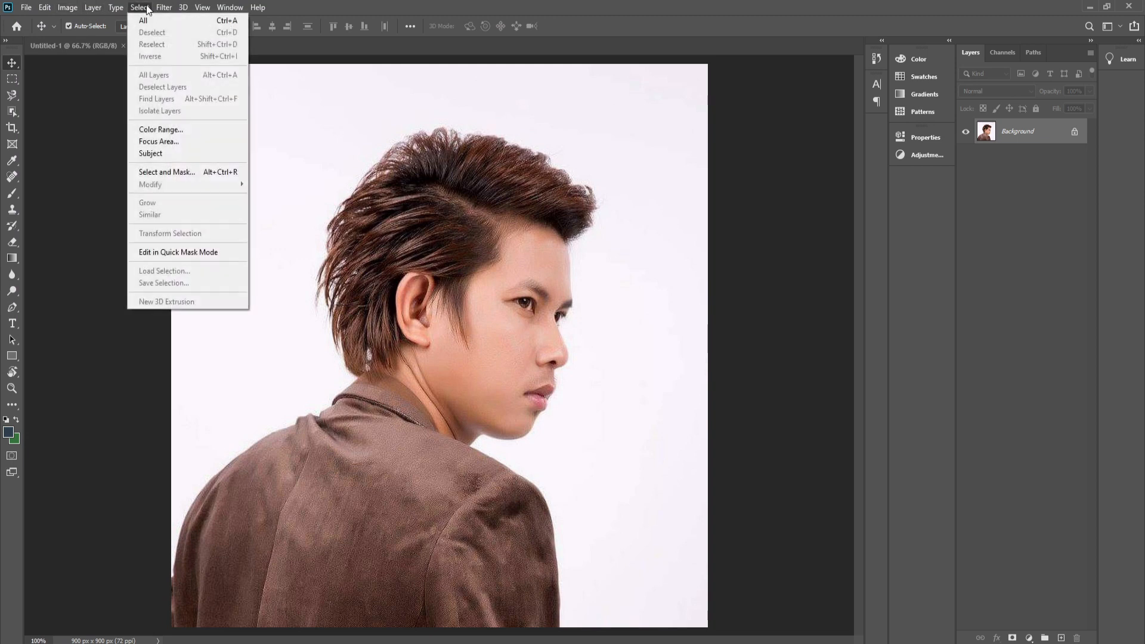
left_click(147, 21)
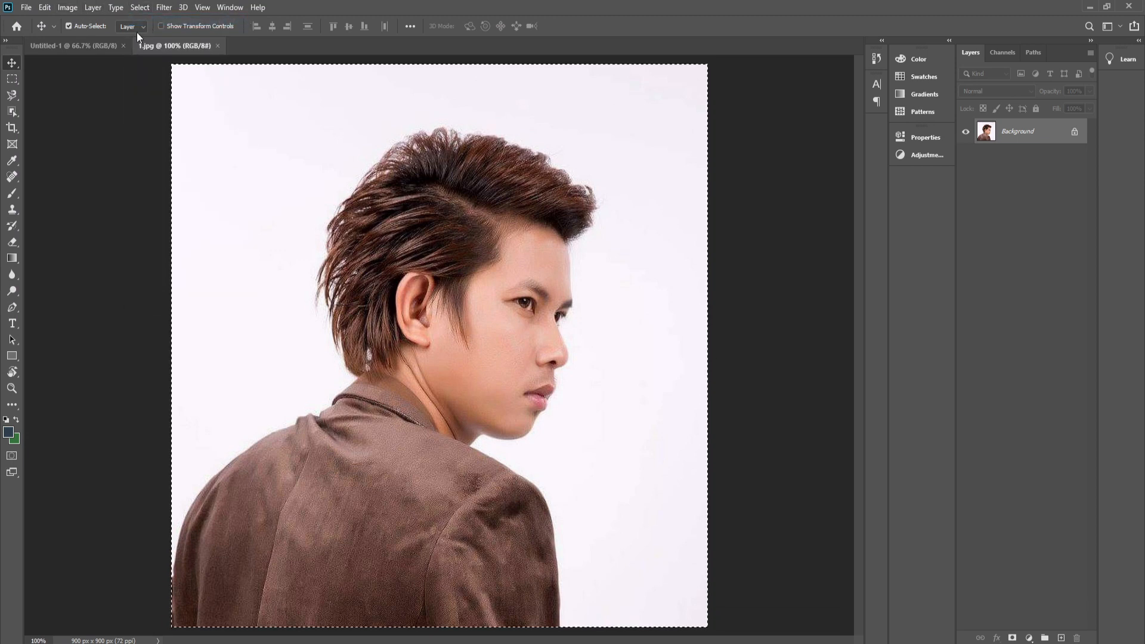
left_click_drag(301, 199, 179, 225)
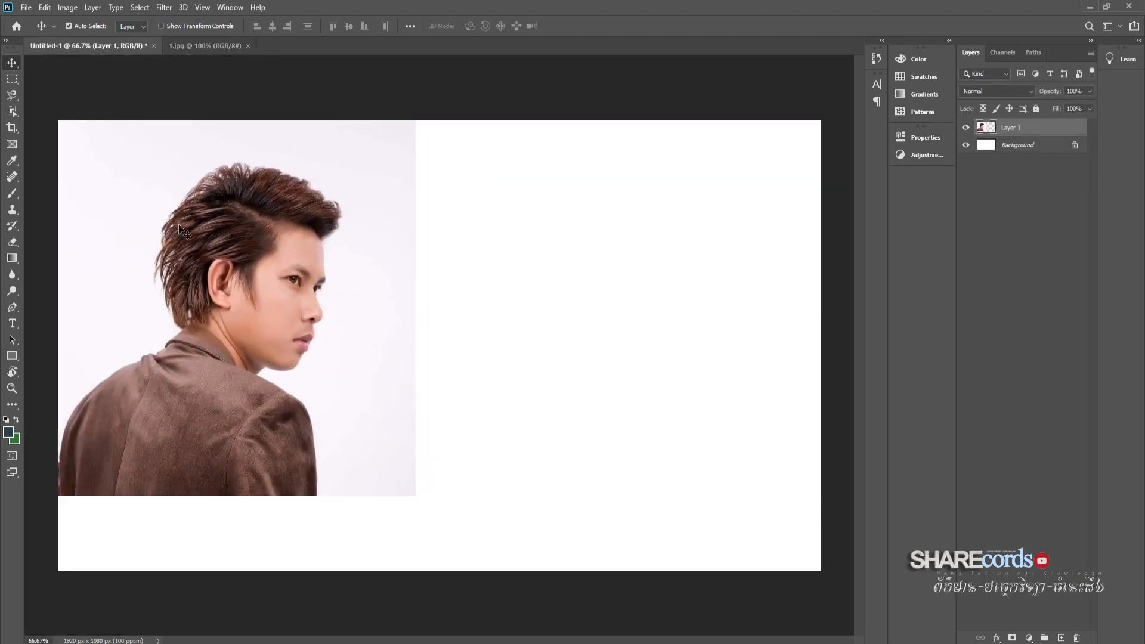
Step: Sample fbf6fd from the photo's backdrop as the foreground colour and fill the Background layer with it, trying the green background colour in between
left_click(11, 433)
left_click(382, 278)
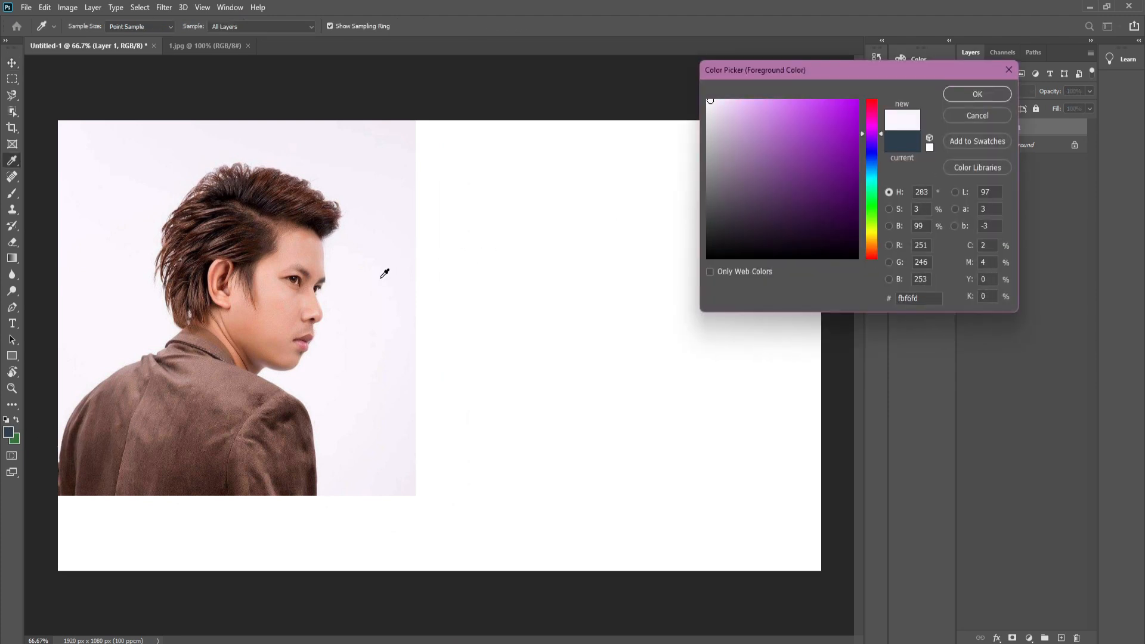
left_click(967, 95)
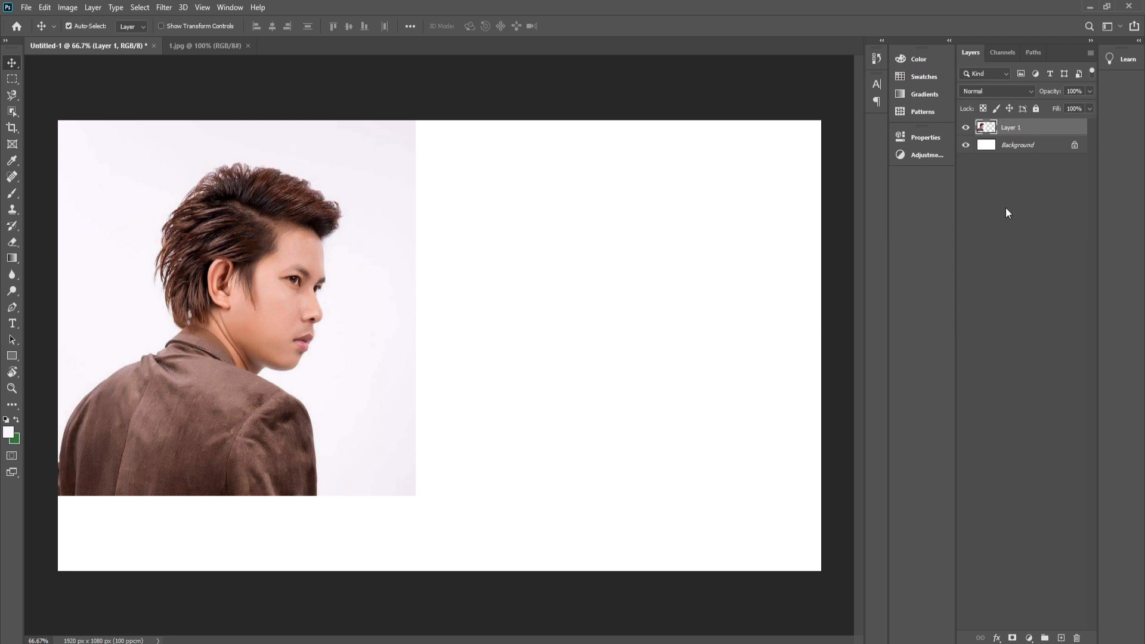
left_click(1022, 151)
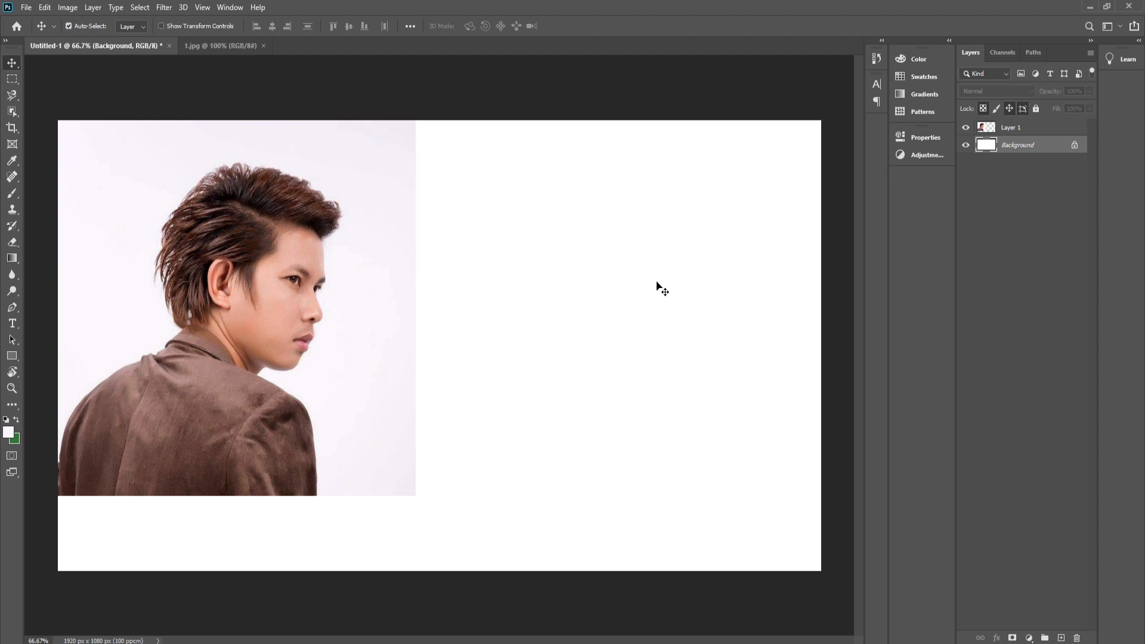
key("alt+BackSpace")
key("ctrl+BackSpace")
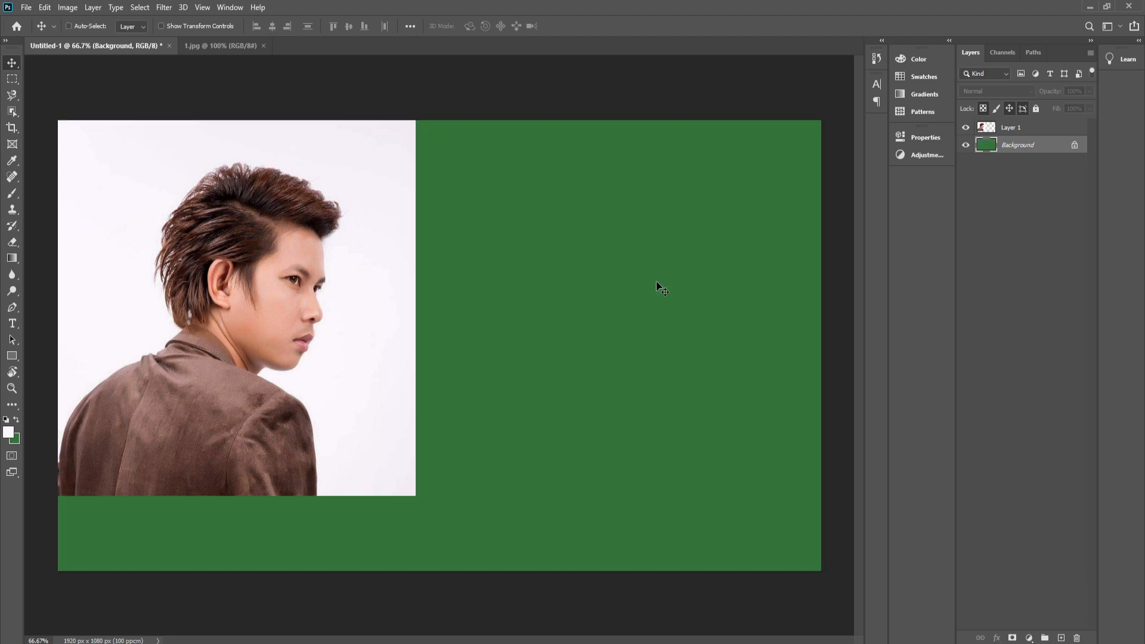
key("alt+BackSpace")
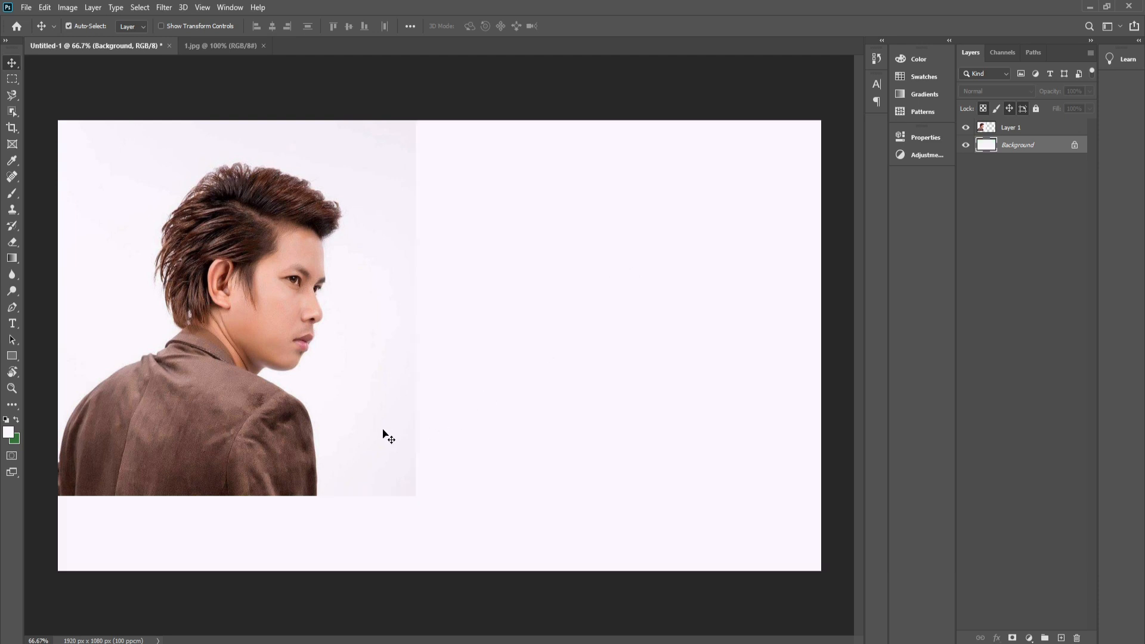
Step: Scale up the portrait layer and reposition it so it fills the canvas height along the left side
left_click(376, 365)
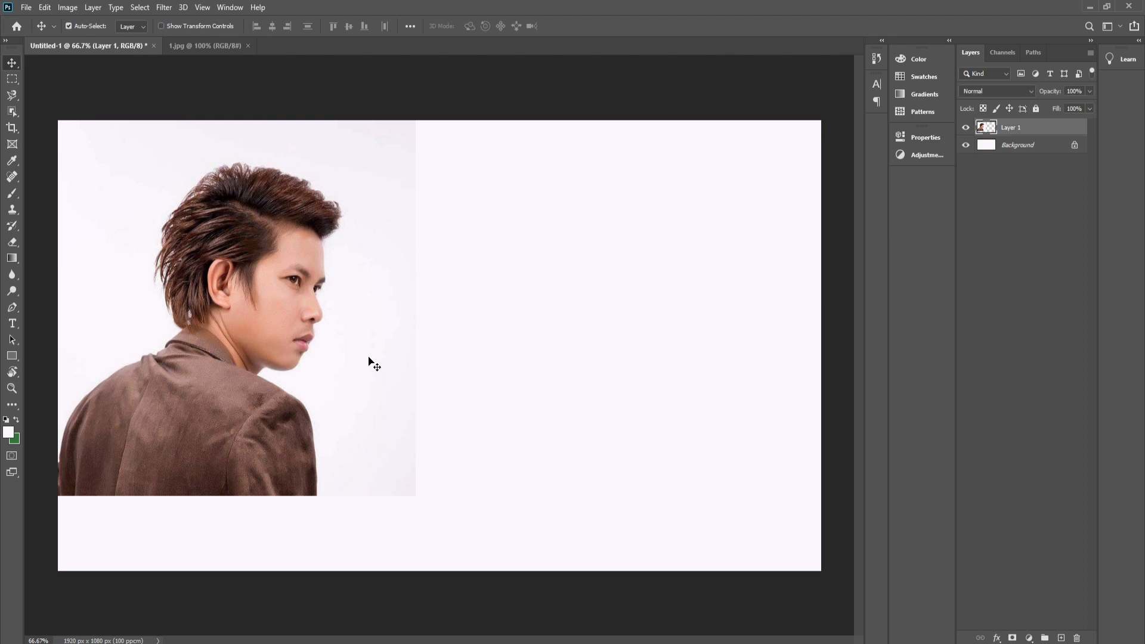
key("ctrl+t")
left_click_drag(416, 496, 493, 624)
key("Return")
left_click_drag(310, 314, 275, 306)
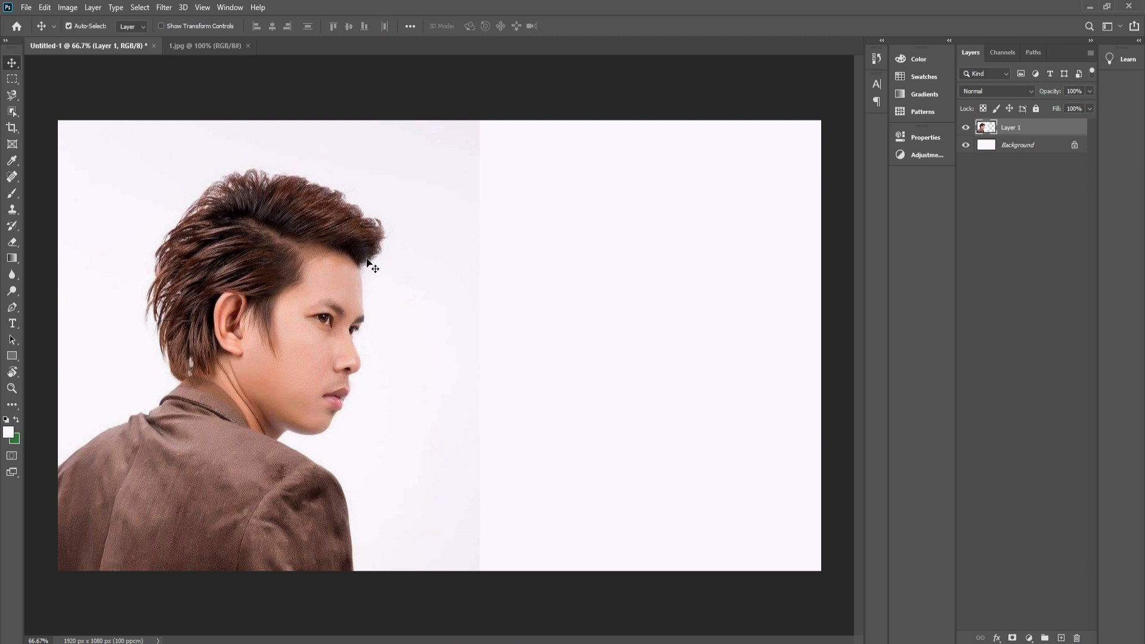
Step: Set the foreground colour to d0c3d5 and fill the Background layer with it
left_click(8, 432)
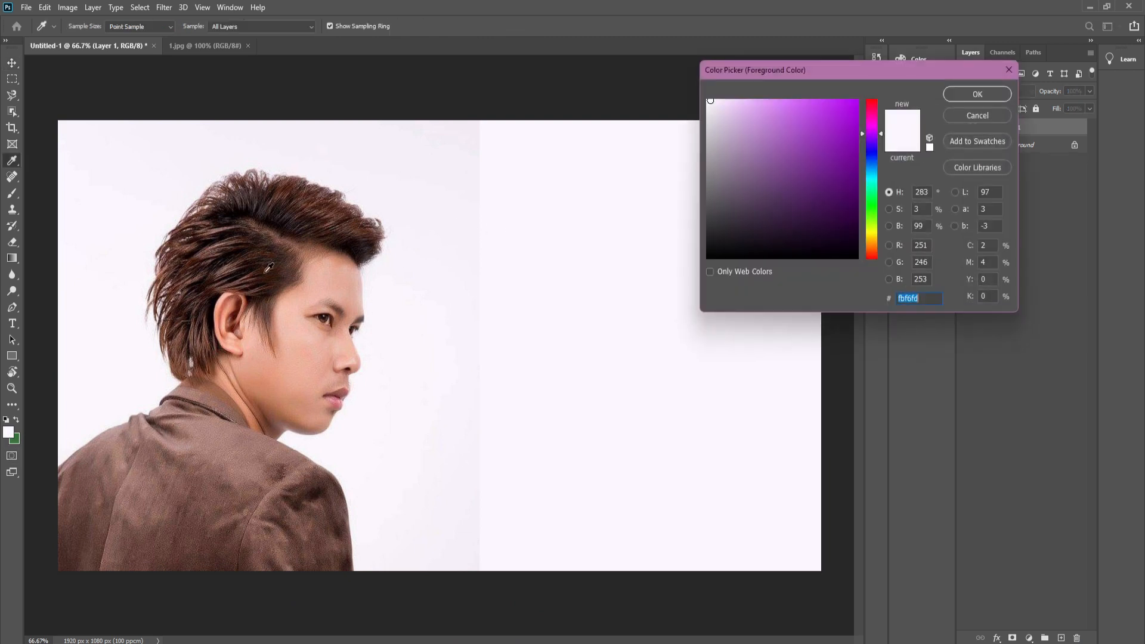
left_click(450, 154)
left_click(719, 126)
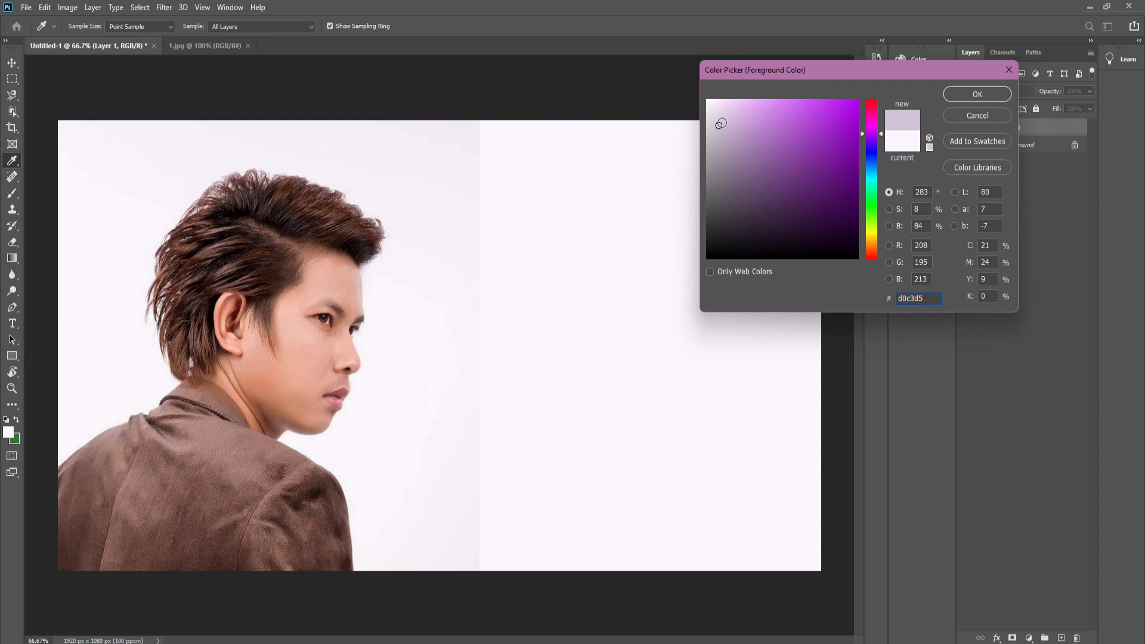
left_click(977, 94)
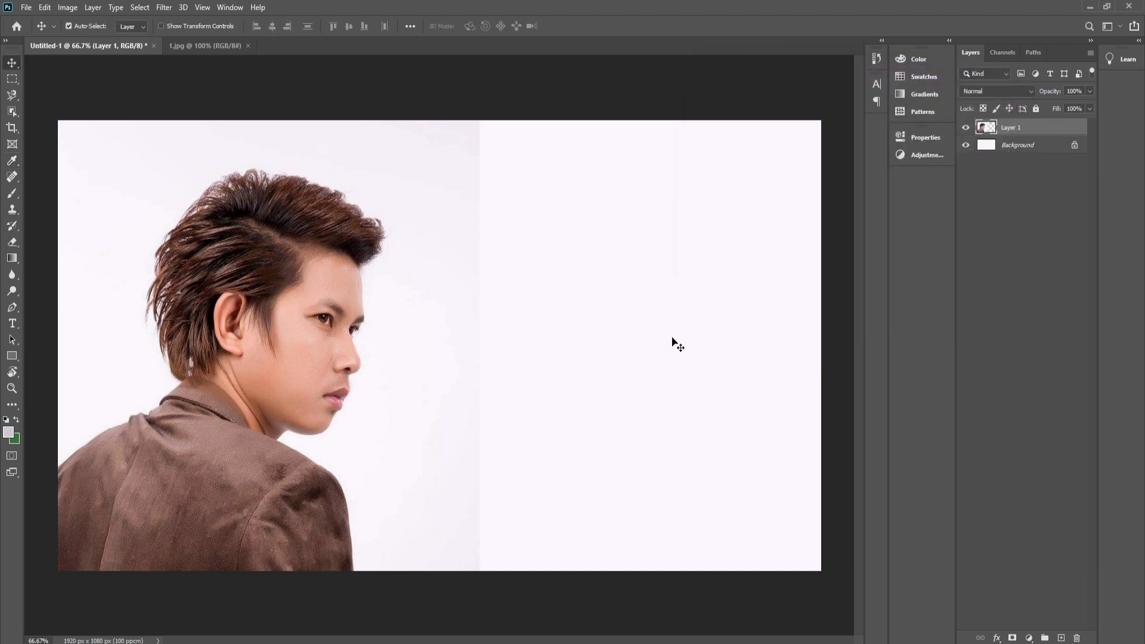
left_click(1008, 145)
key("alt+BackSpace")
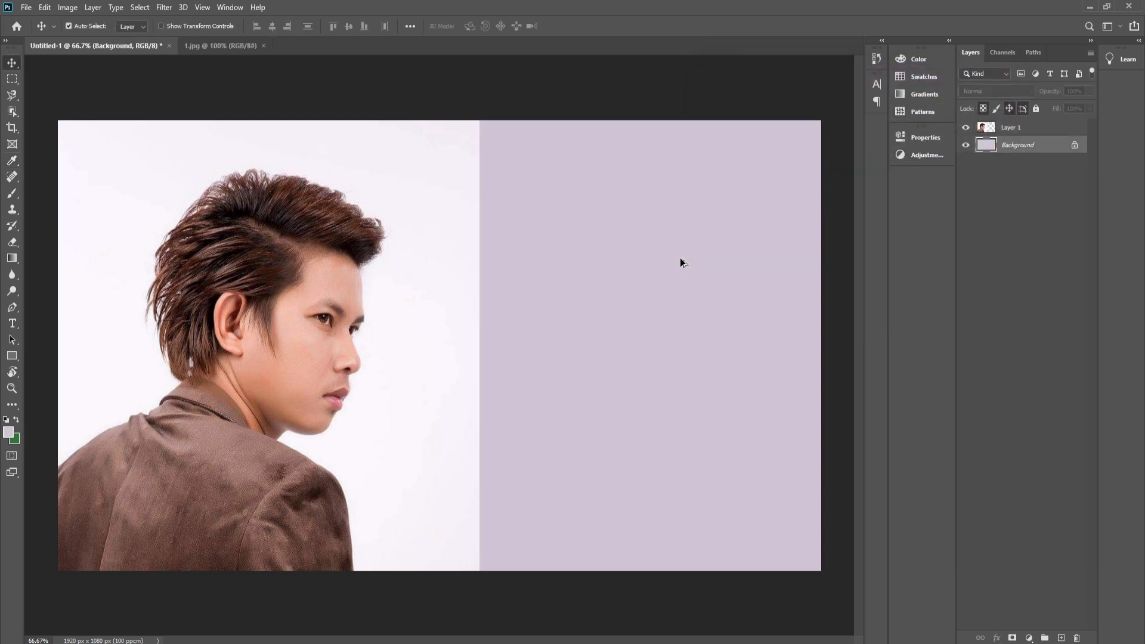
Step: Choose a very light lavender foreground colour close to the photo's backdrop and fill the Background layer with it
left_click(9, 434)
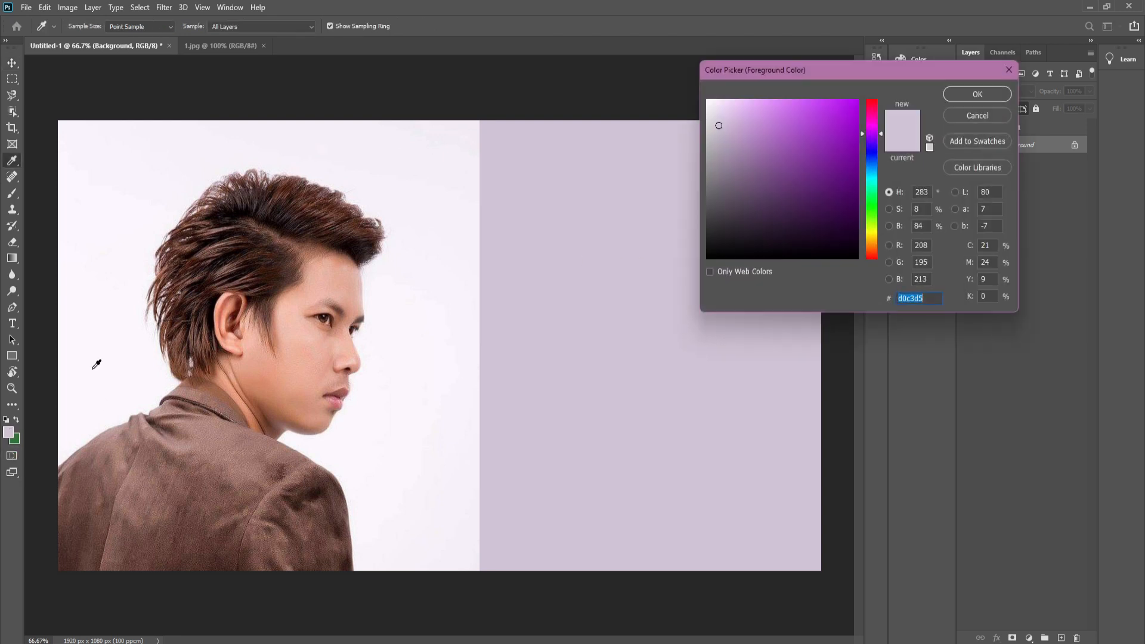
left_click(710, 104)
left_click(977, 96)
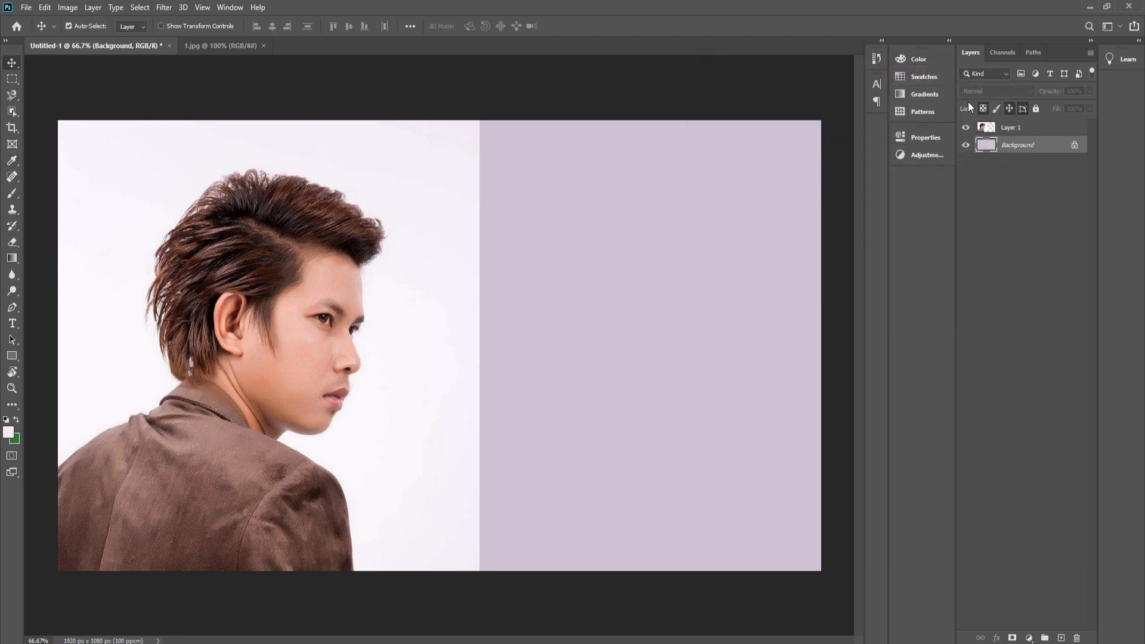
key("alt+BackSpace")
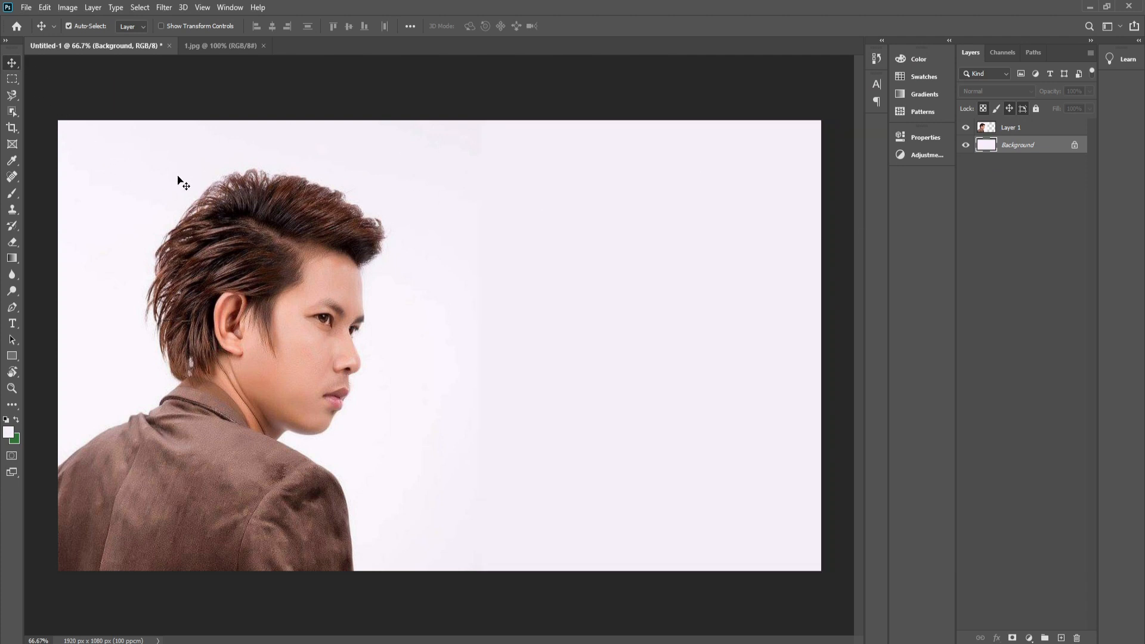
Step: Select the portrait layer and set up the Spot Healing Brush with a 51 px size
key("alt+bracketright")
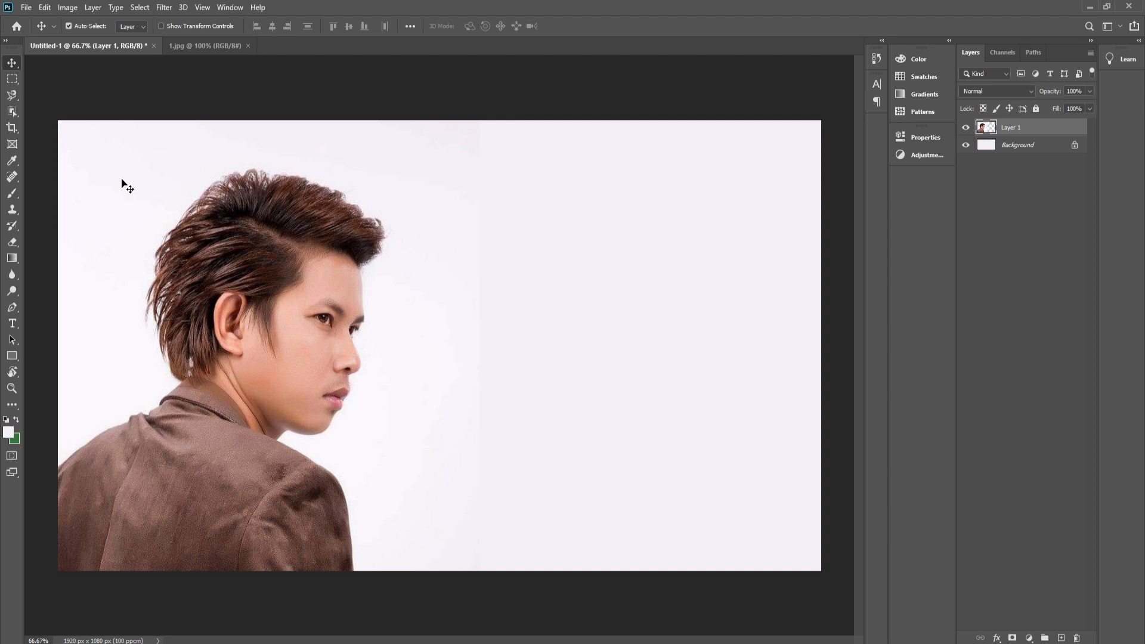
left_click(13, 98)
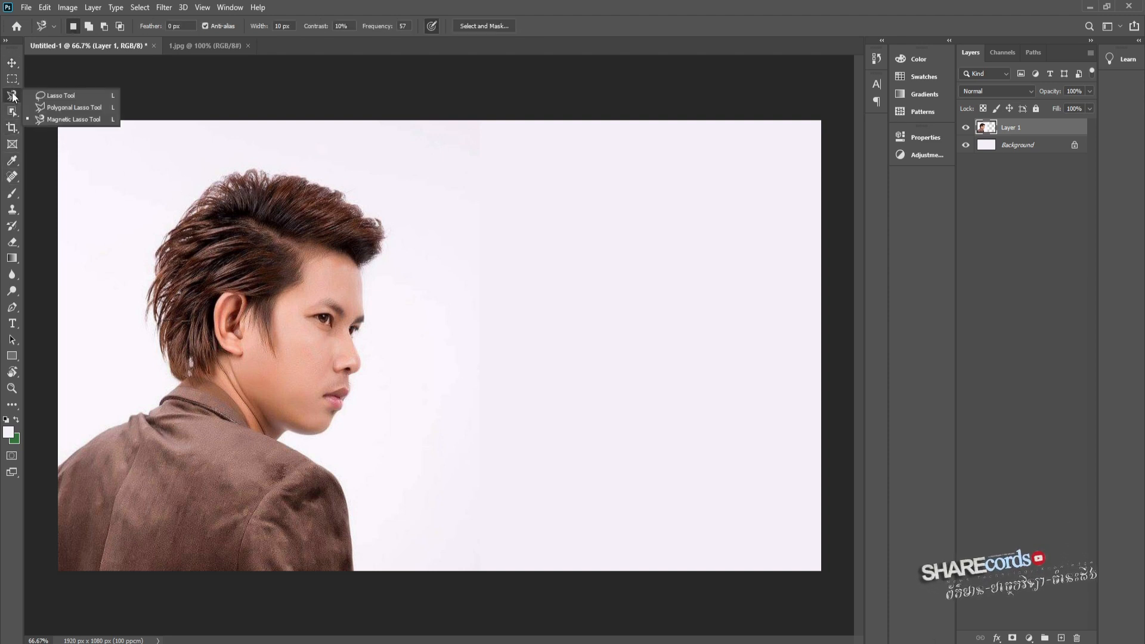
left_click(13, 111)
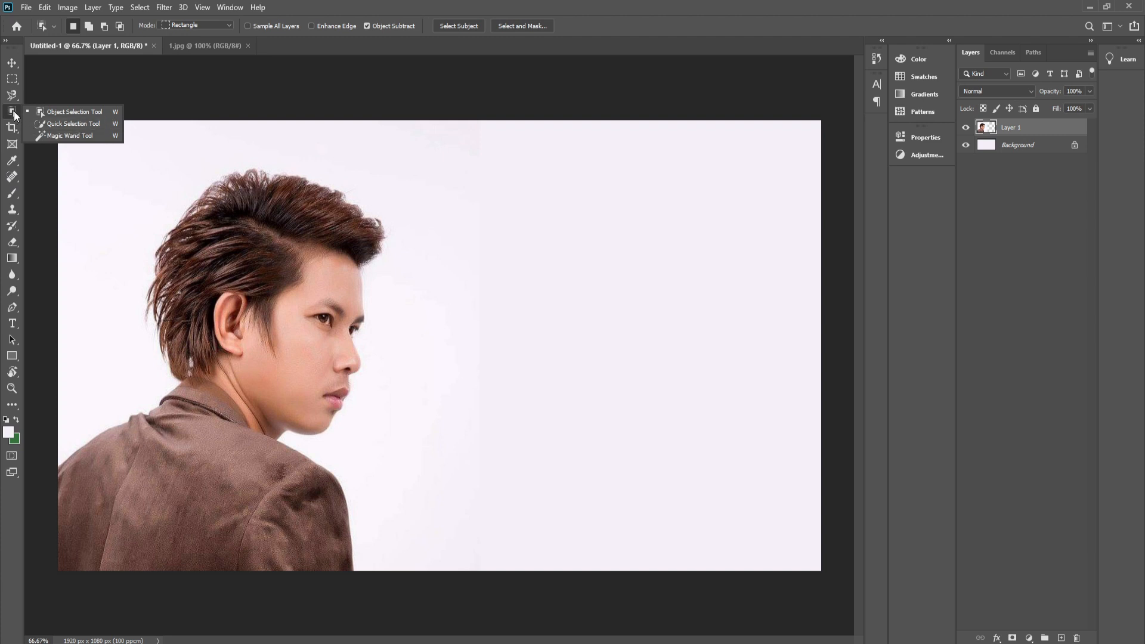
left_click(12, 177)
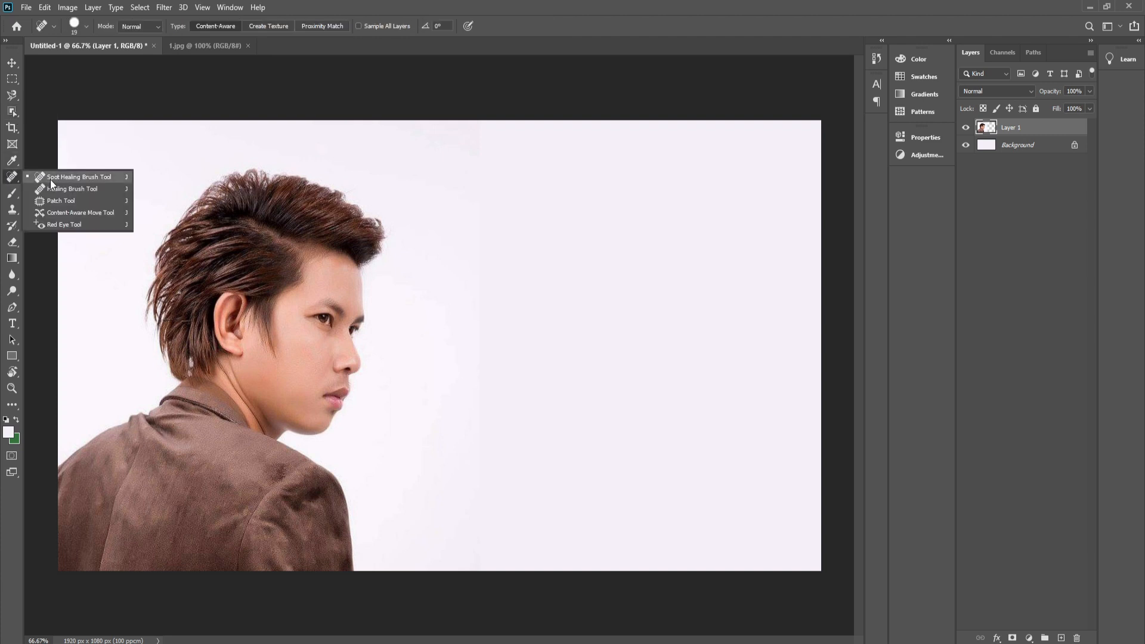
left_click(51, 180)
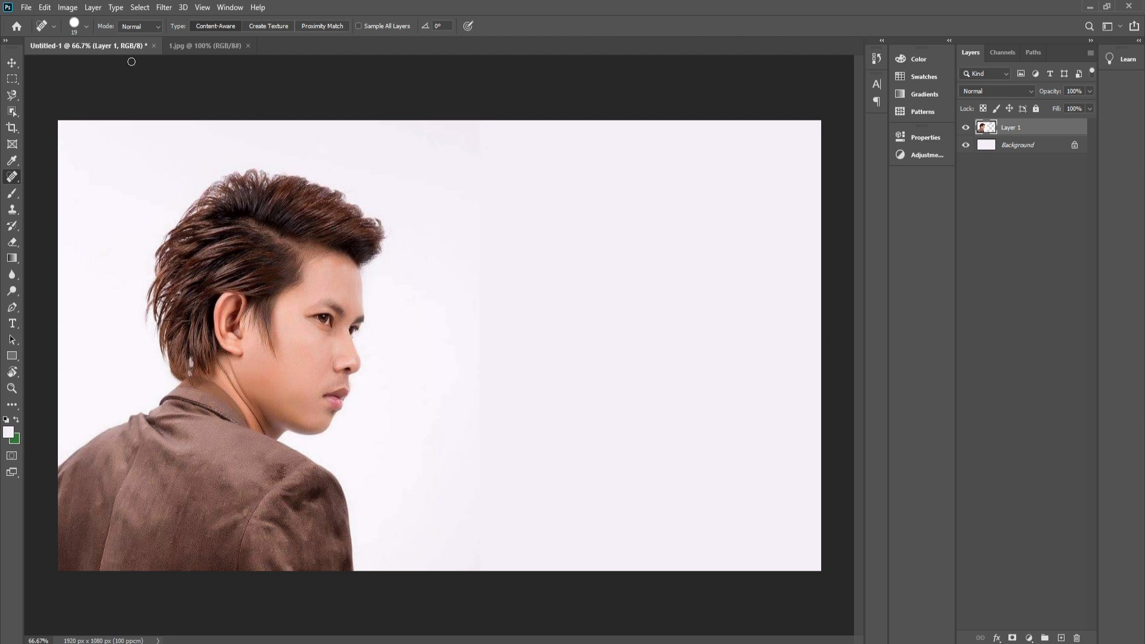
left_click(86, 26)
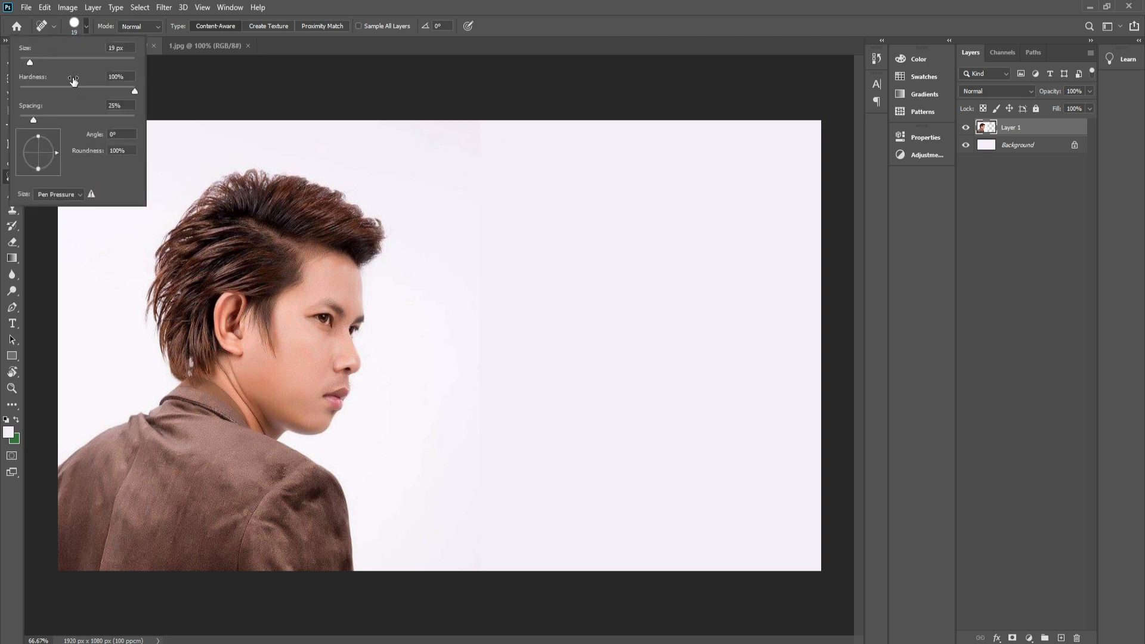
Step: Paint repeatedly along the photo's right edge with the Spot Healing Brush to blend the seam into the background
left_click(481, 119)
left_click_drag(481, 119, 485, 577)
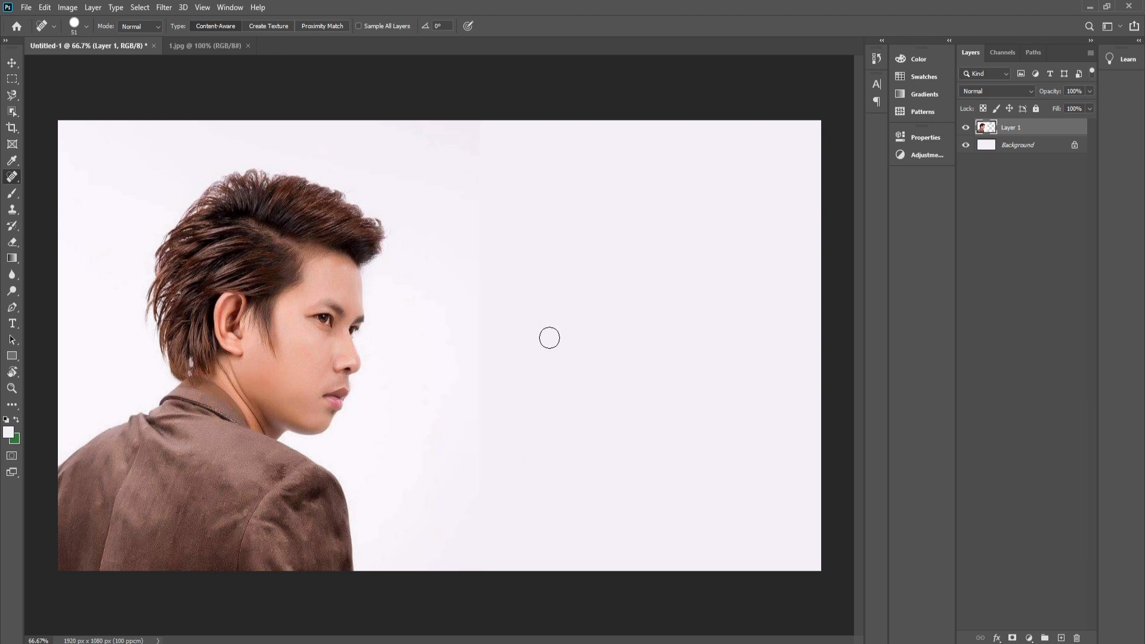
left_click_drag(482, 133, 481, 296)
left_click_drag(478, 243, 479, 402)
left_click_drag(478, 270, 479, 449)
left_click_drag(478, 340, 480, 502)
left_click_drag(484, 409, 484, 567)
mouse_move(485, 524)
left_mouse_down()
mouse_move(497, 210)
mouse_move(486, 120)
mouse_move(486, 370)
left_mouse_up()
left_click_drag(483, 275, 480, 537)
left_click_drag(488, 370, 493, 572)
left_click_drag(489, 340, 486, 537)
left_click_drag(483, 371, 483, 573)
left_click_drag(487, 326, 480, 544)
left_click_drag(487, 242, 482, 450)
mouse_move(472, 126)
left_mouse_down()
mouse_move(537, 456)
mouse_move(488, 545)
mouse_move(505, 449)
mouse_move(498, 364)
mouse_move(426, 563)
mouse_move(522, 136)
mouse_move(488, 152)
mouse_move(447, 592)
mouse_move(484, 572)
left_mouse_up()
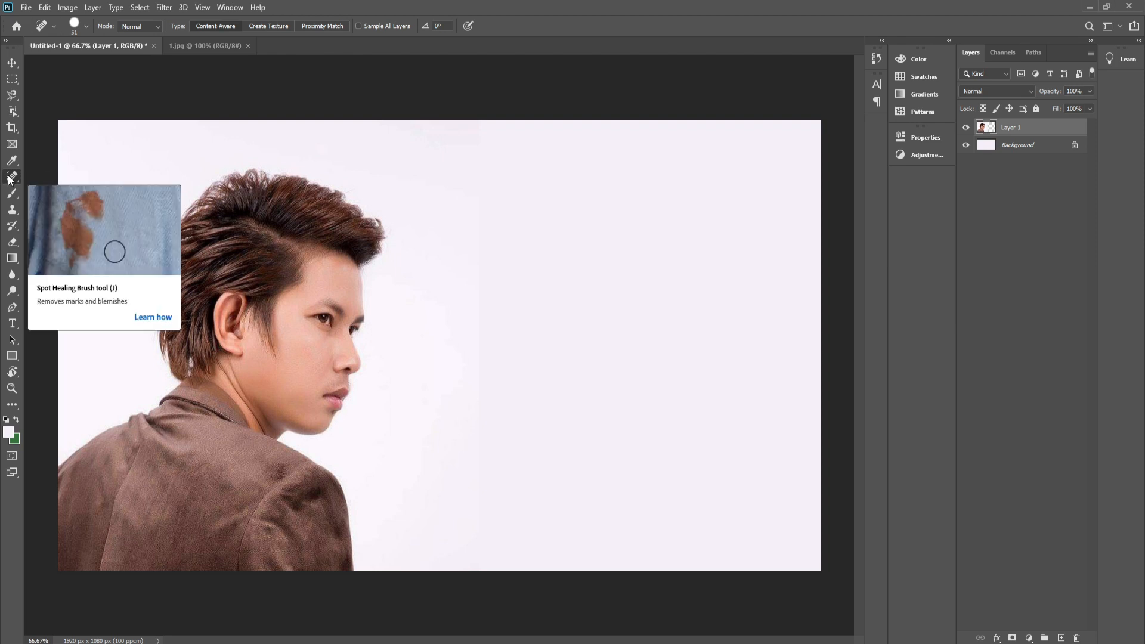
Step: Start a text line beside the portrait's head and set its colour to brown 8f6660 sampled from the jacket
left_click(15, 64)
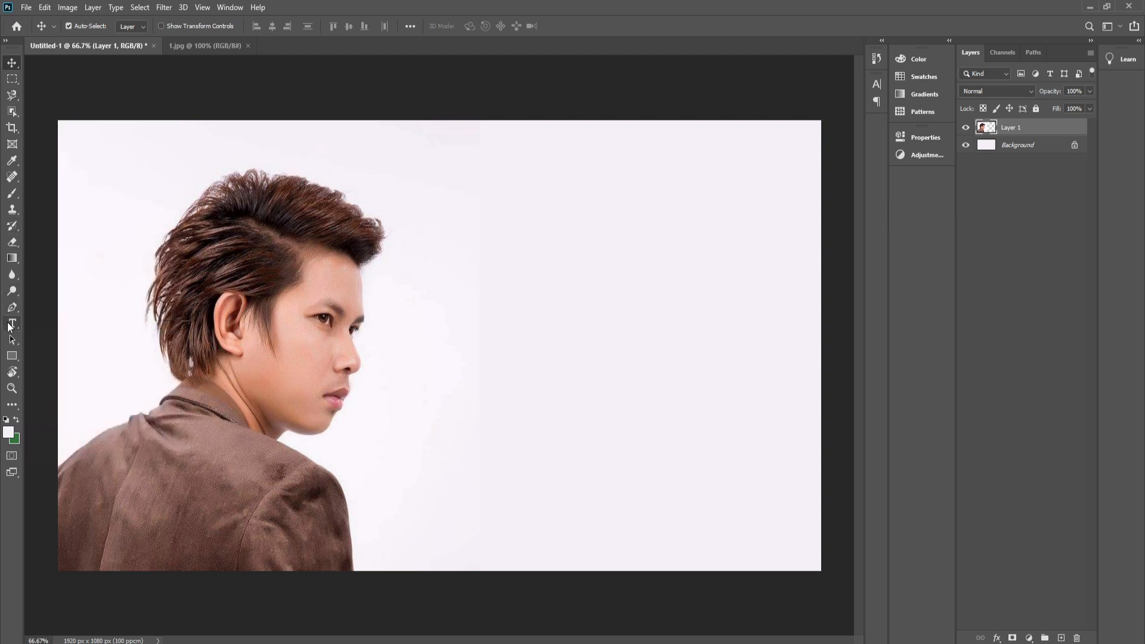
left_click(12, 322)
left_click(454, 218)
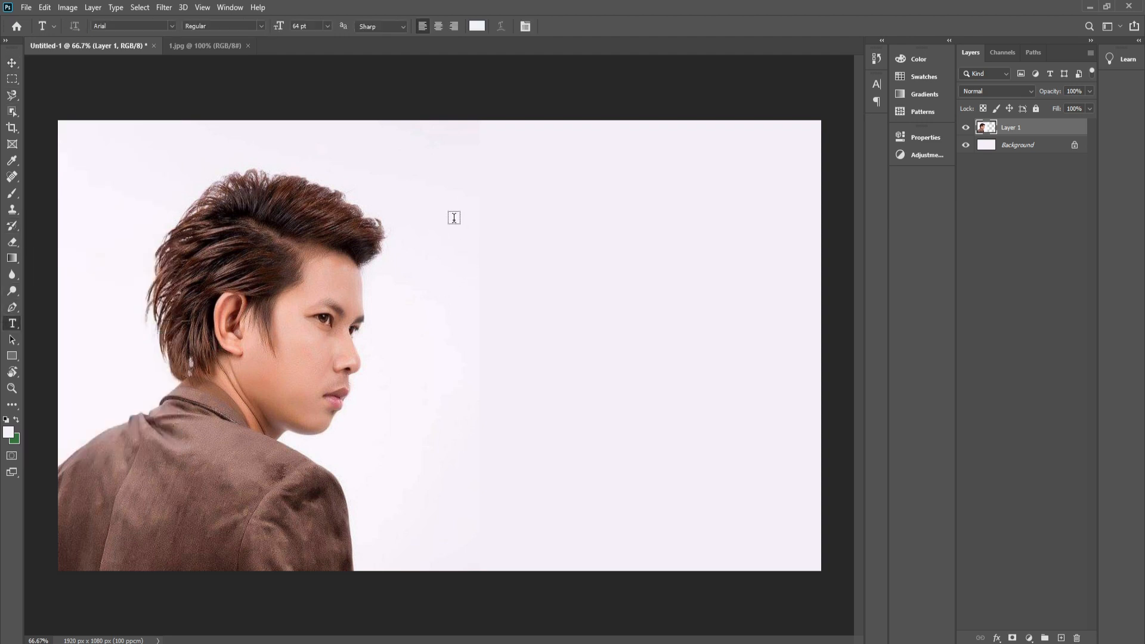
left_click(454, 218)
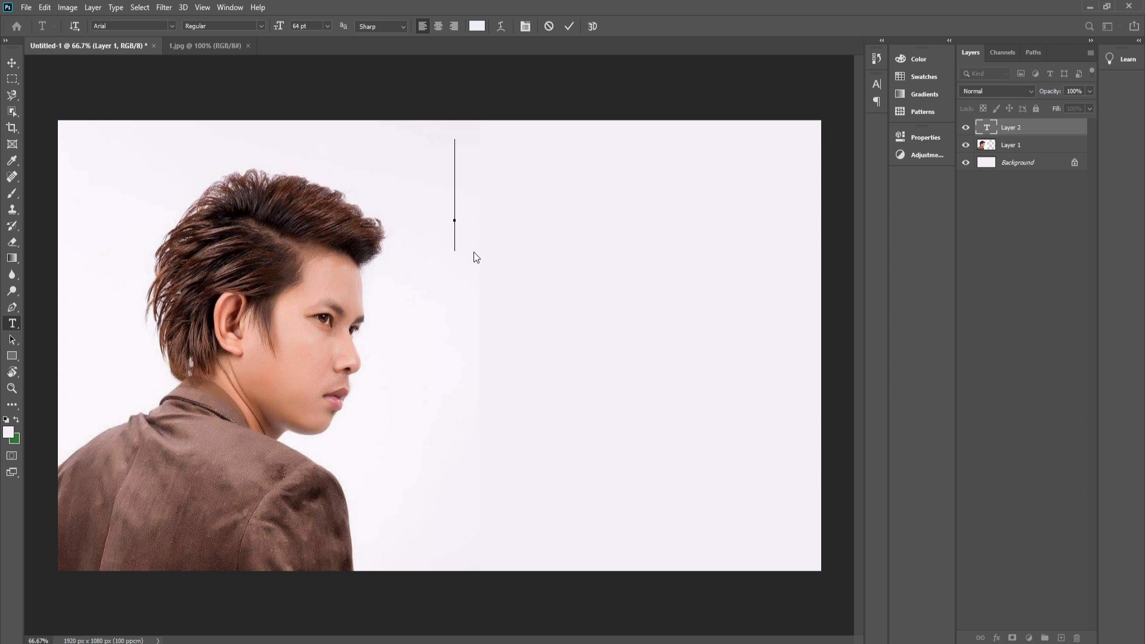
type("k")
key("BackSpace")
left_click(877, 84)
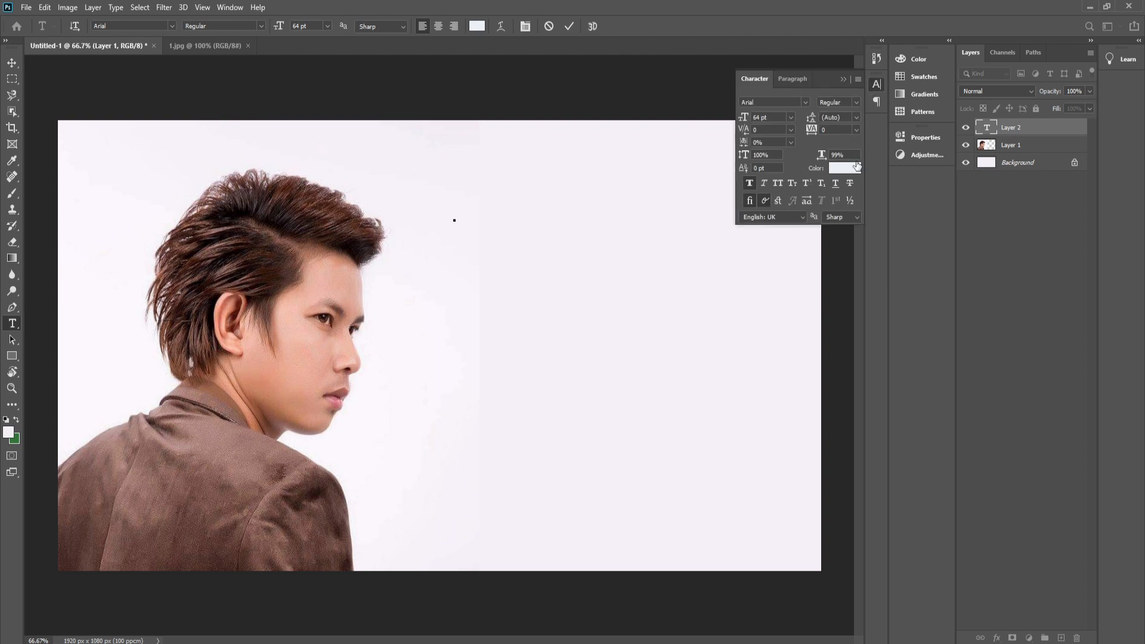
left_click(845, 169)
left_click(269, 461)
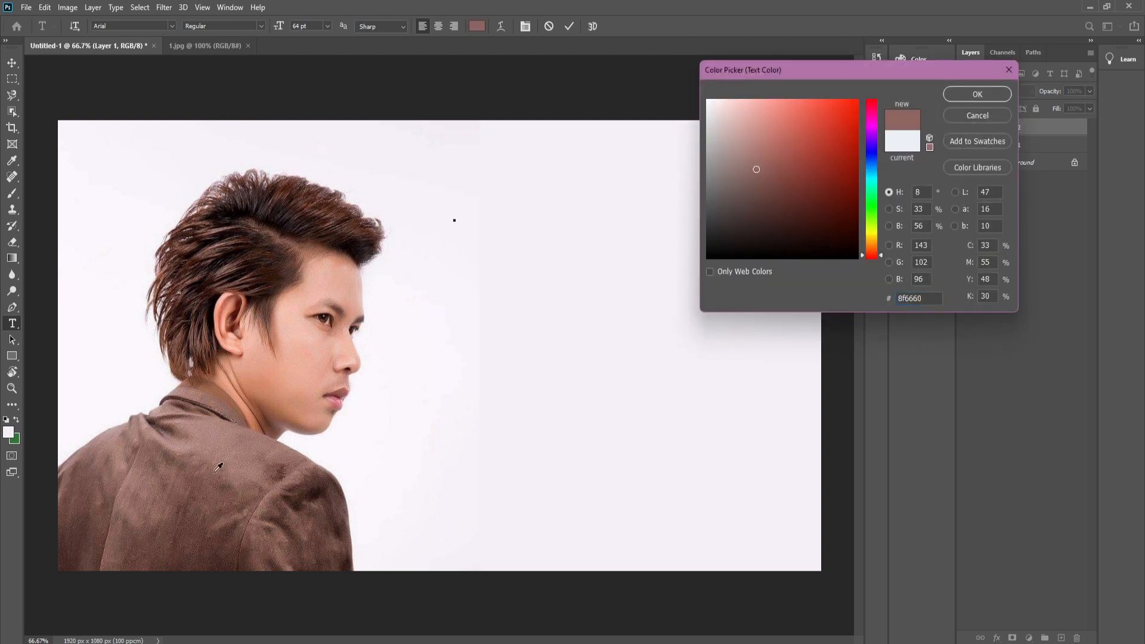
left_click(962, 94)
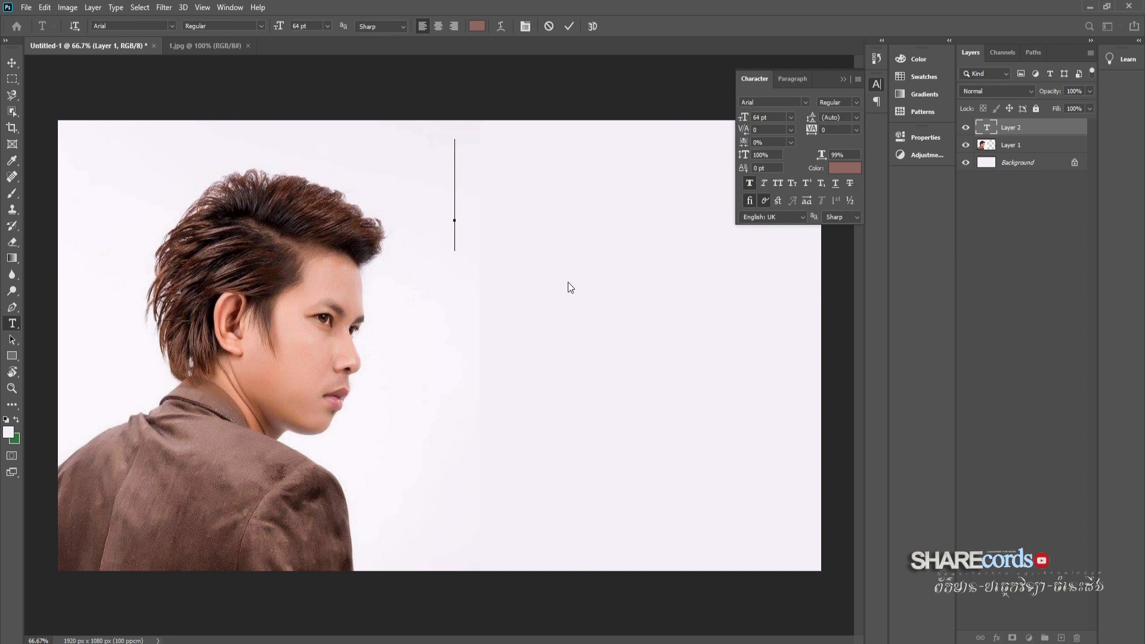
Step: Enter the first word of the person's name in Khmer and set its font to ASvadek Bokornew
type("k")
key("BackSpace")
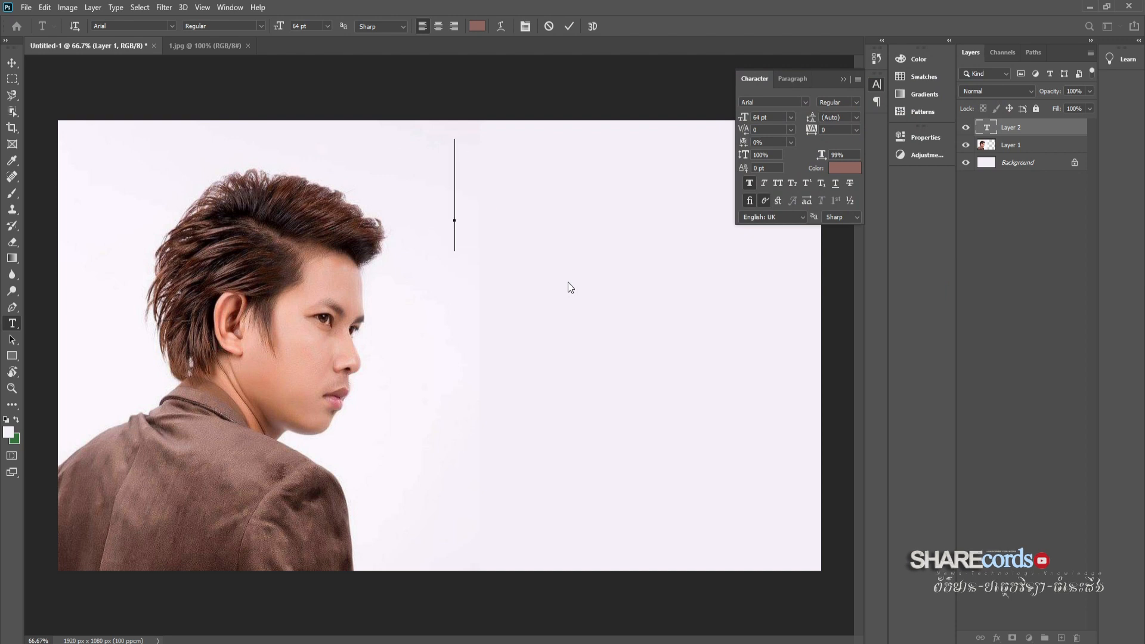
type("កៅវ")
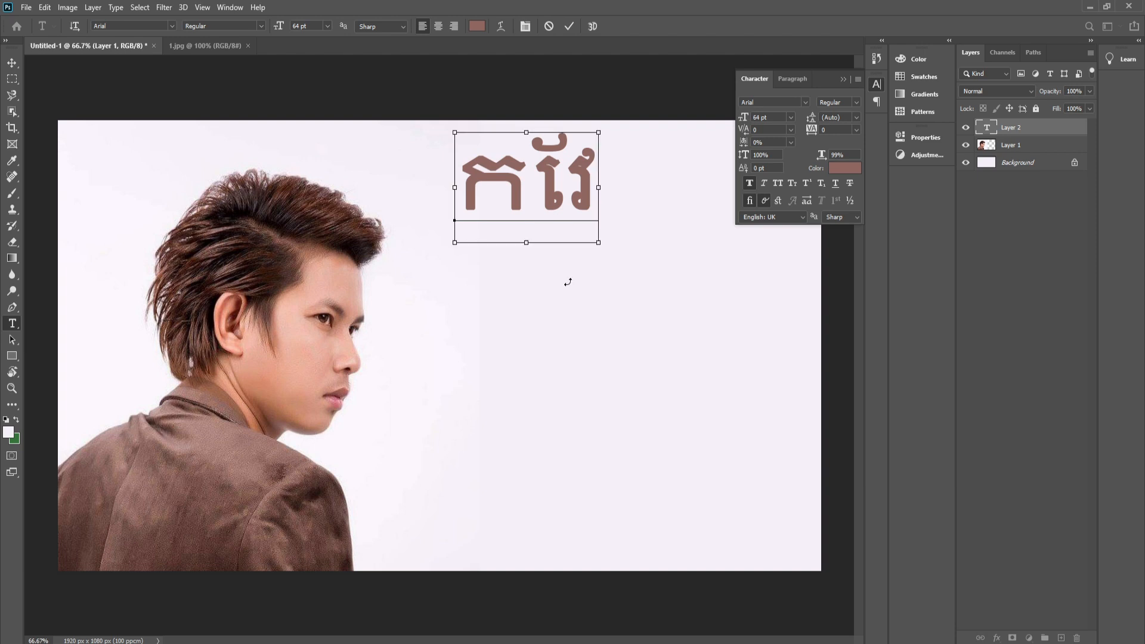
key("ctrl+a")
left_click(806, 102)
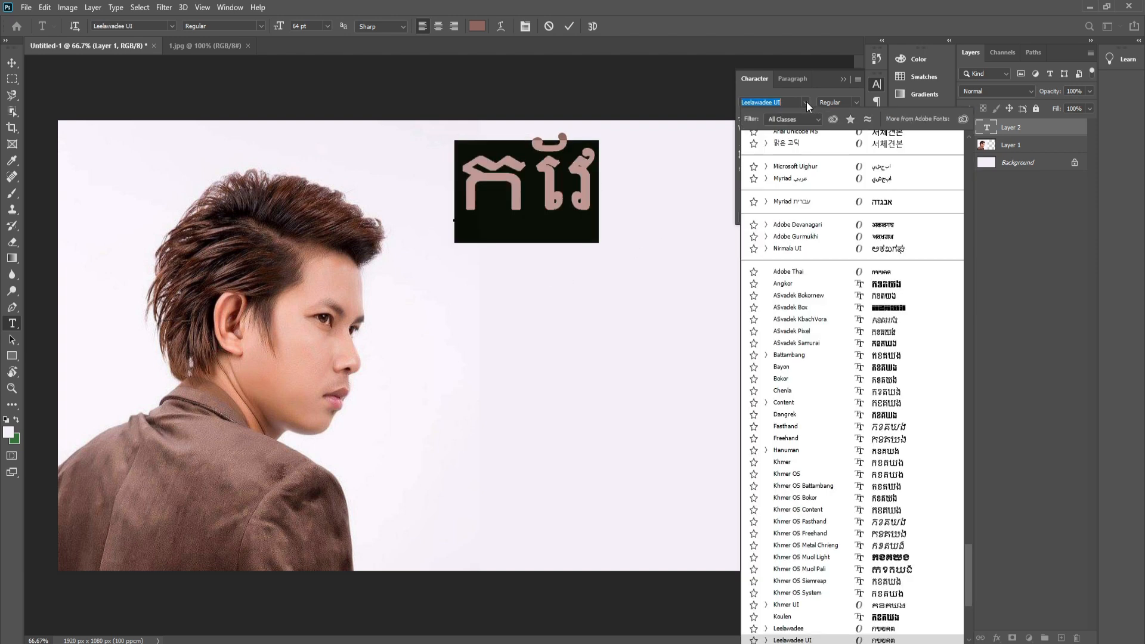
left_click(791, 296)
Step: Add the second word of the person's Khmer name, commit the text and move it to the canvas's lower area beside the jacket
left_click(541, 177)
left_click(567, 173)
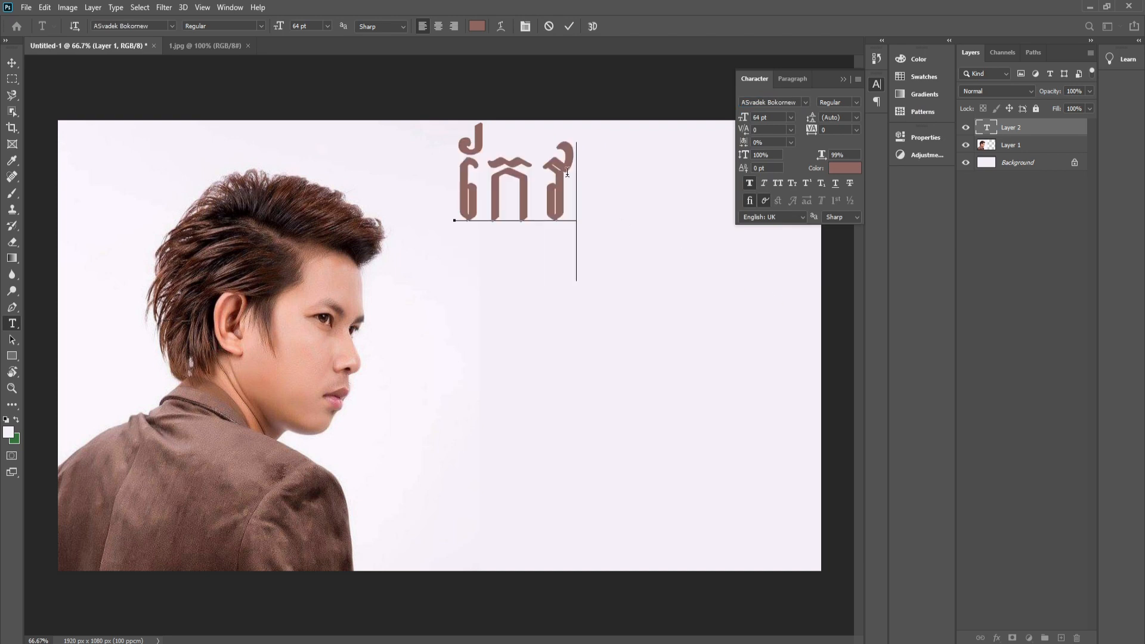
type("វា")
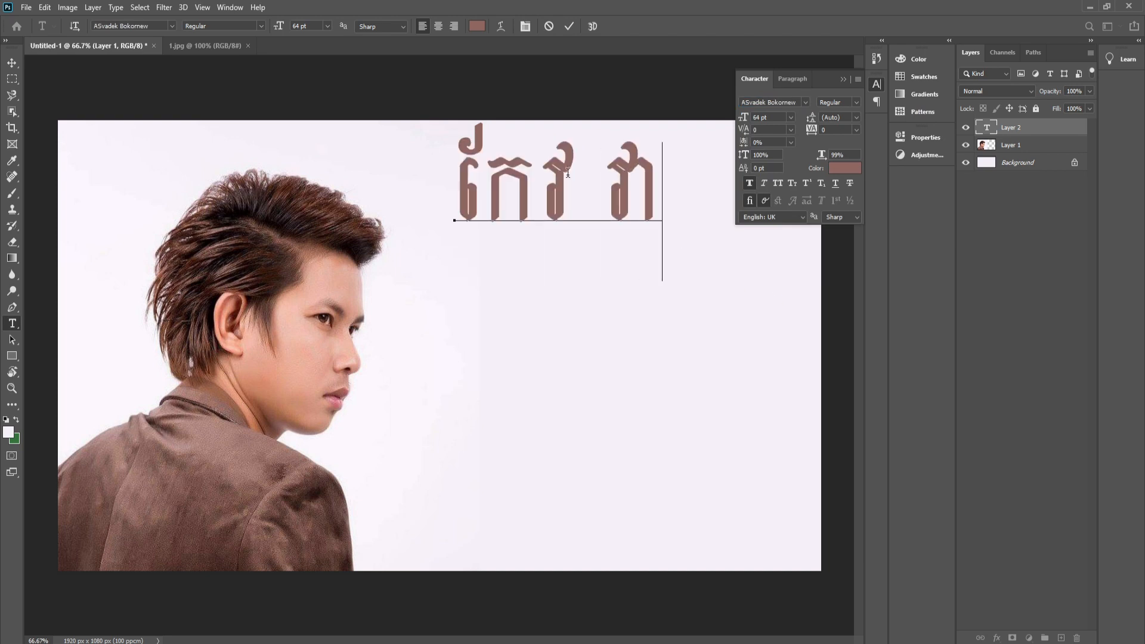
type("សនា")
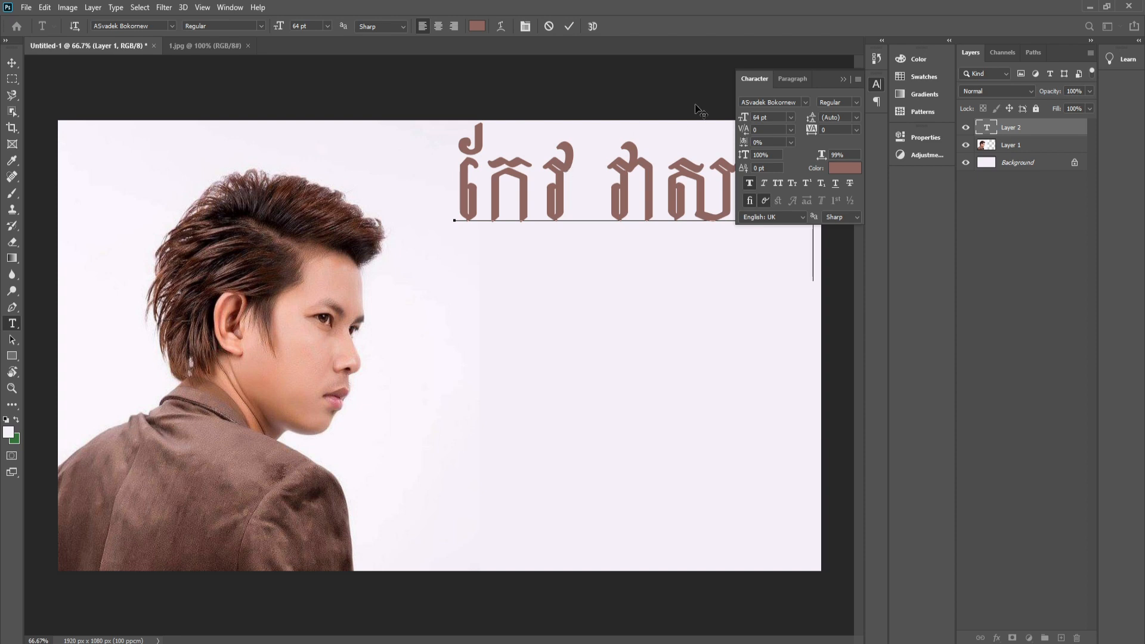
left_click(843, 79)
key("ctrl+Return")
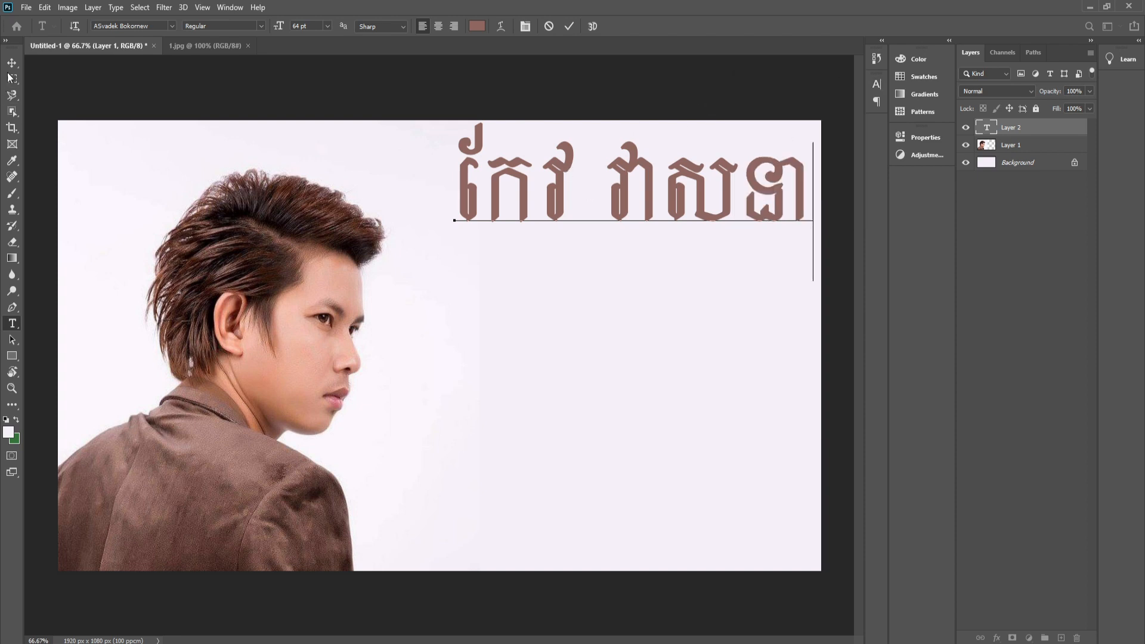
key("v")
left_click_drag(539, 194, 475, 493)
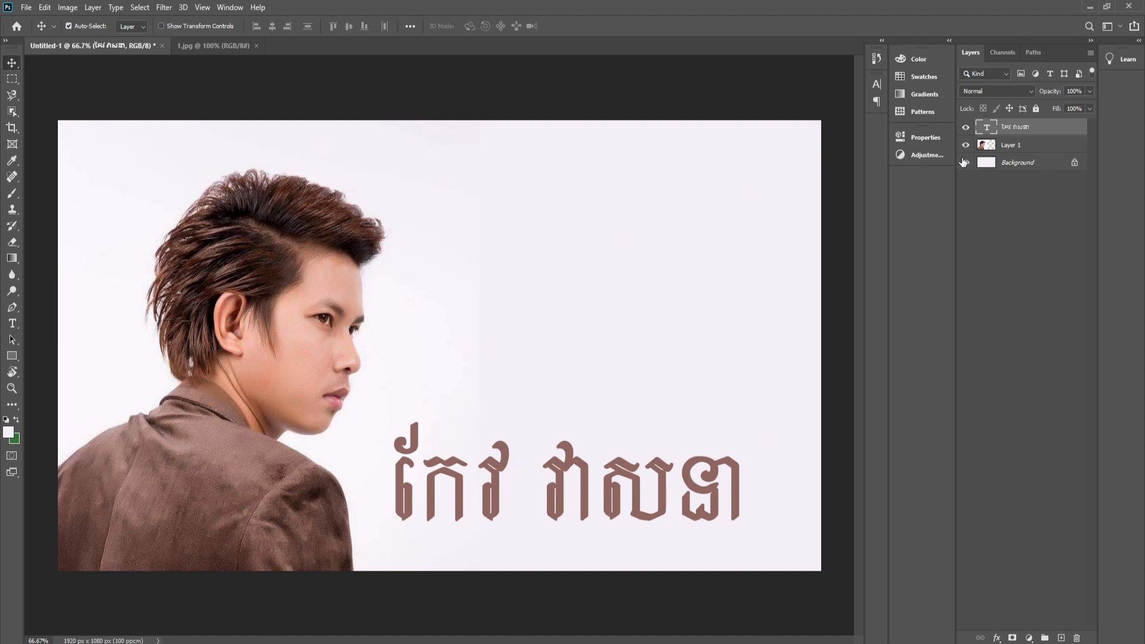
Step: Try alternative fonts on the name text, including Kh Ang B.Rodtha, Kh Ang Komutt A and ASvadek Writehand
left_click(881, 87)
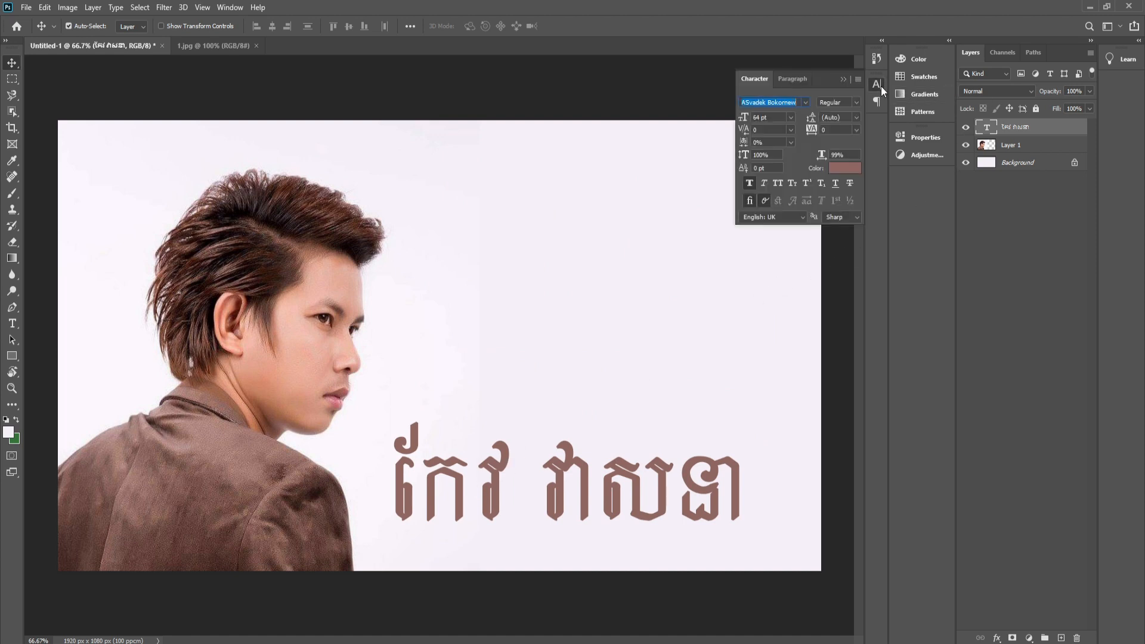
key("Down")
key("Down")
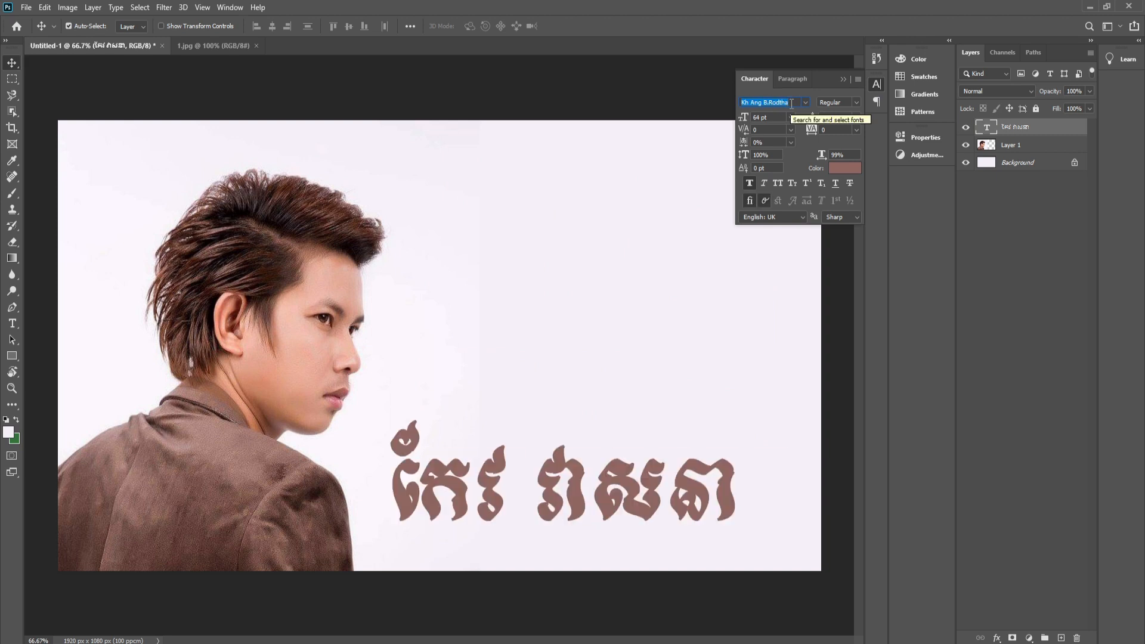
key("Down")
key("Down")
key("Down")
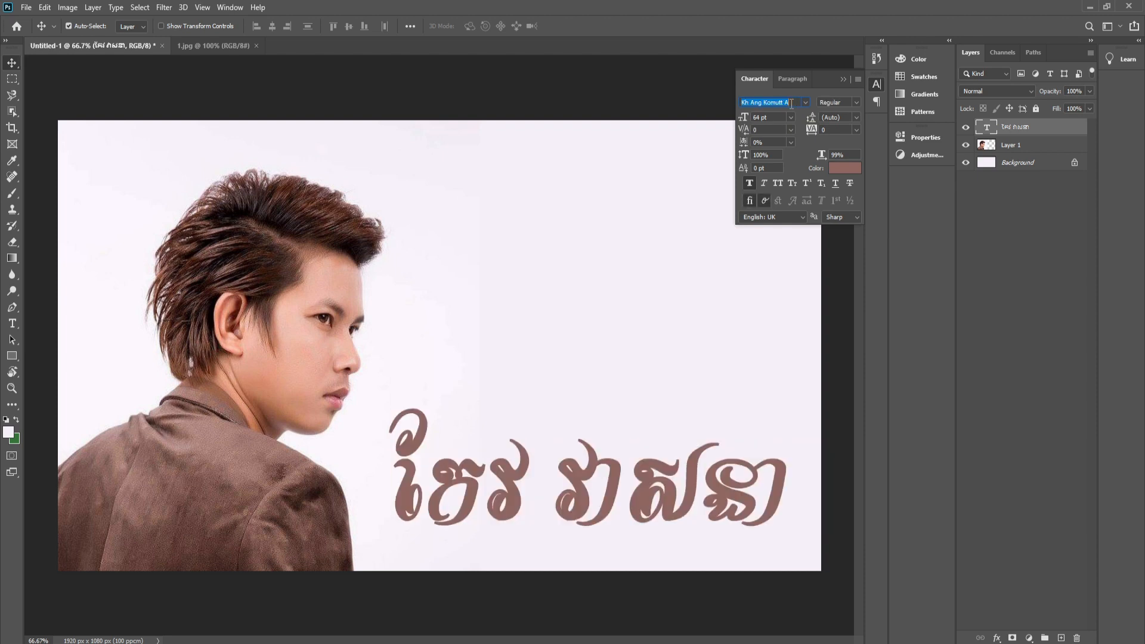
key("Down")
key("Down")
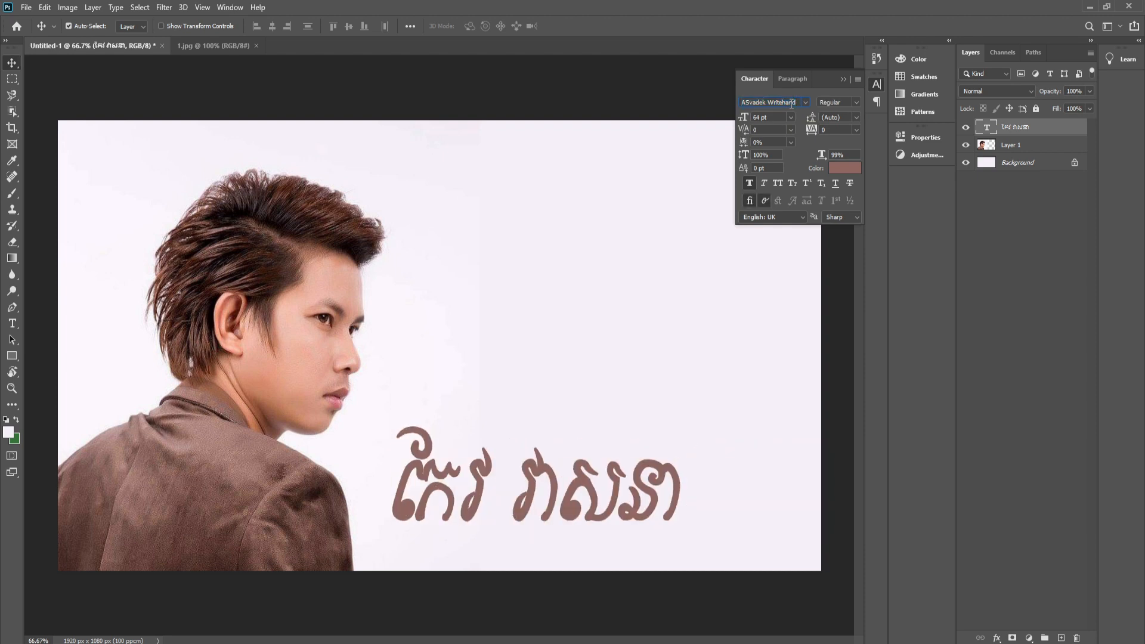
key("Down")
key("Down")
key("Down")
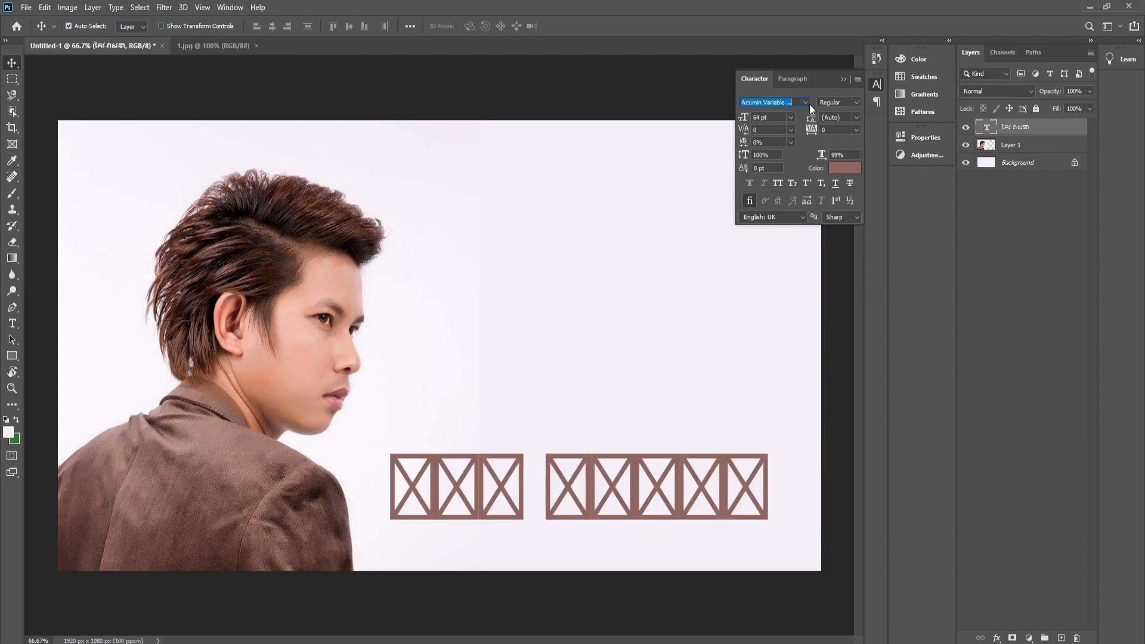
Step: Preview further Kh Ang fonts from the font list on the name text
left_click(808, 104)
scroll(822, 304, "down", 4)
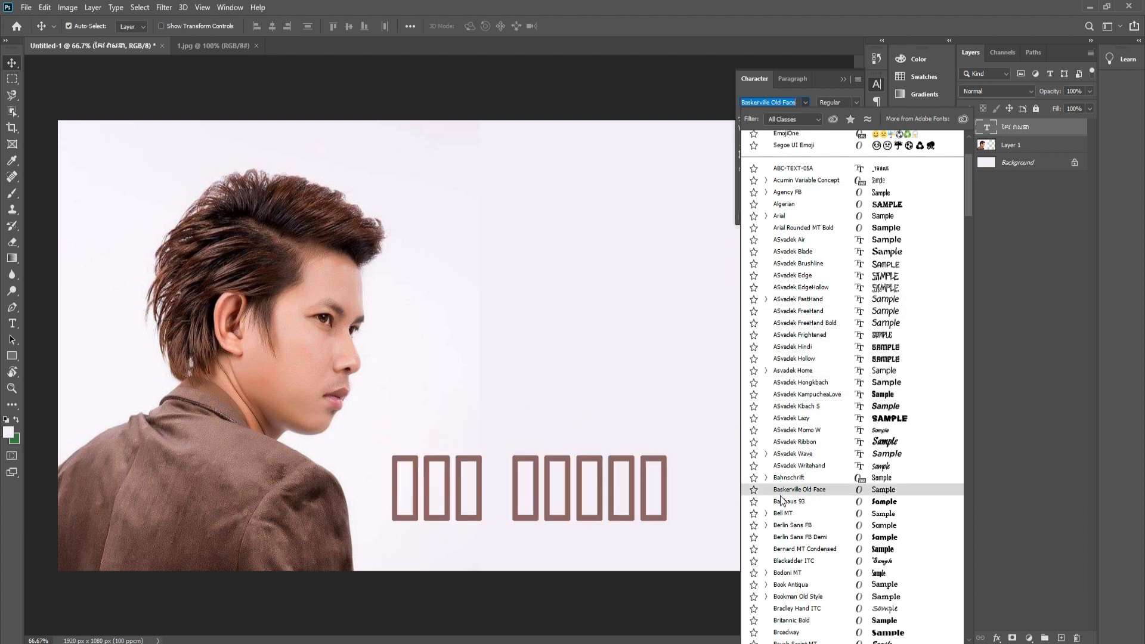
scroll(782, 477, "down", 10)
scroll(793, 507, "down", 20)
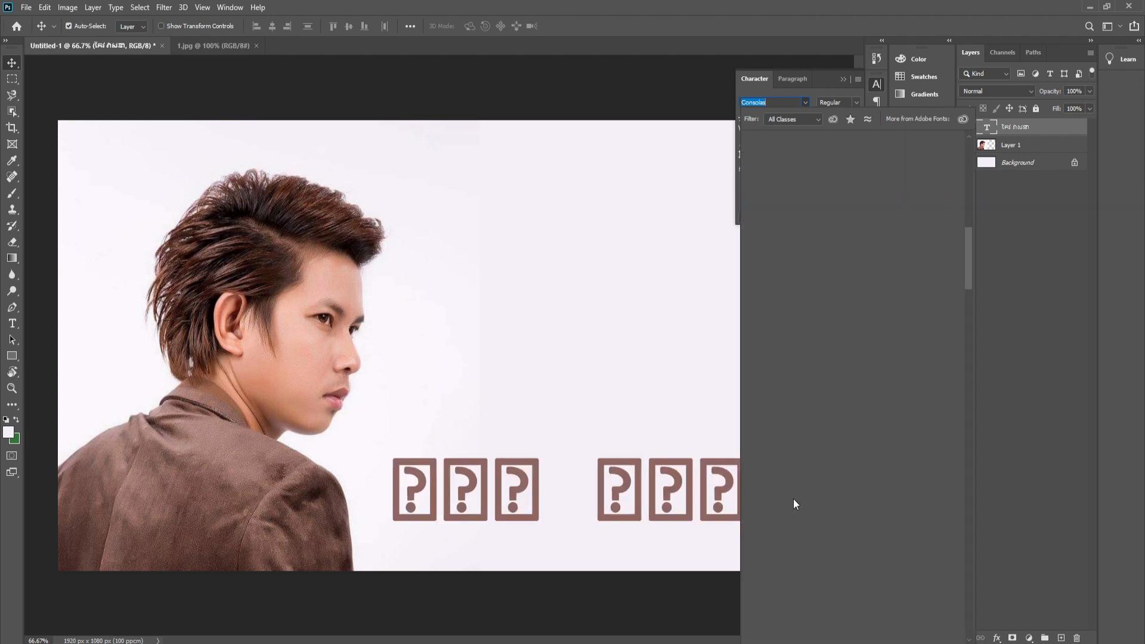
scroll(800, 519, "down", 2)
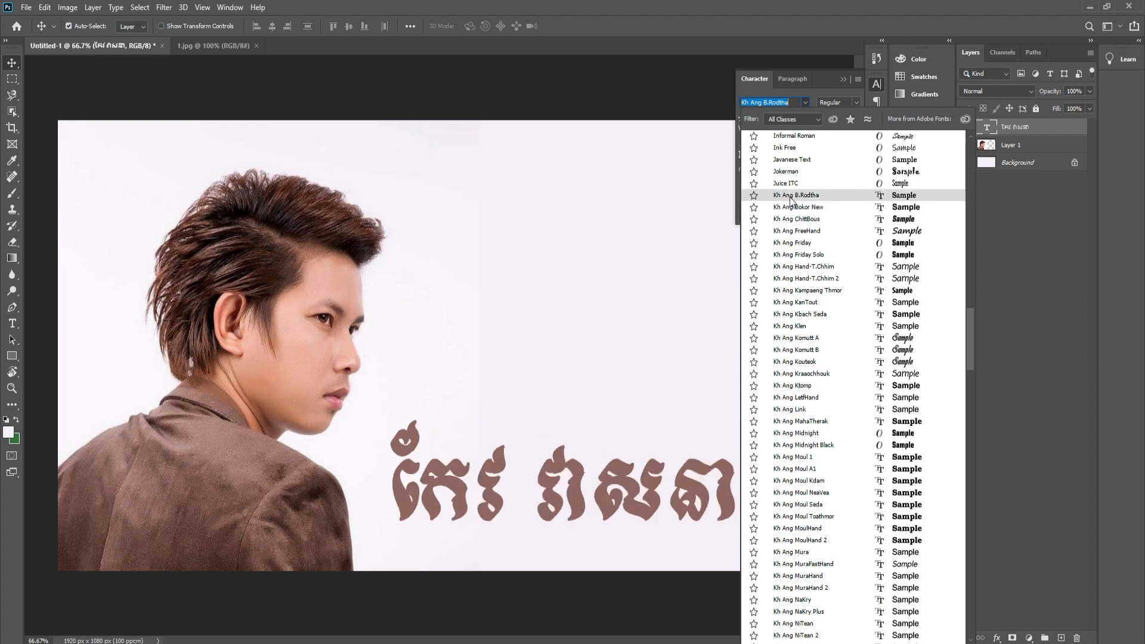
left_click(793, 255)
left_click(775, 104)
key("Down")
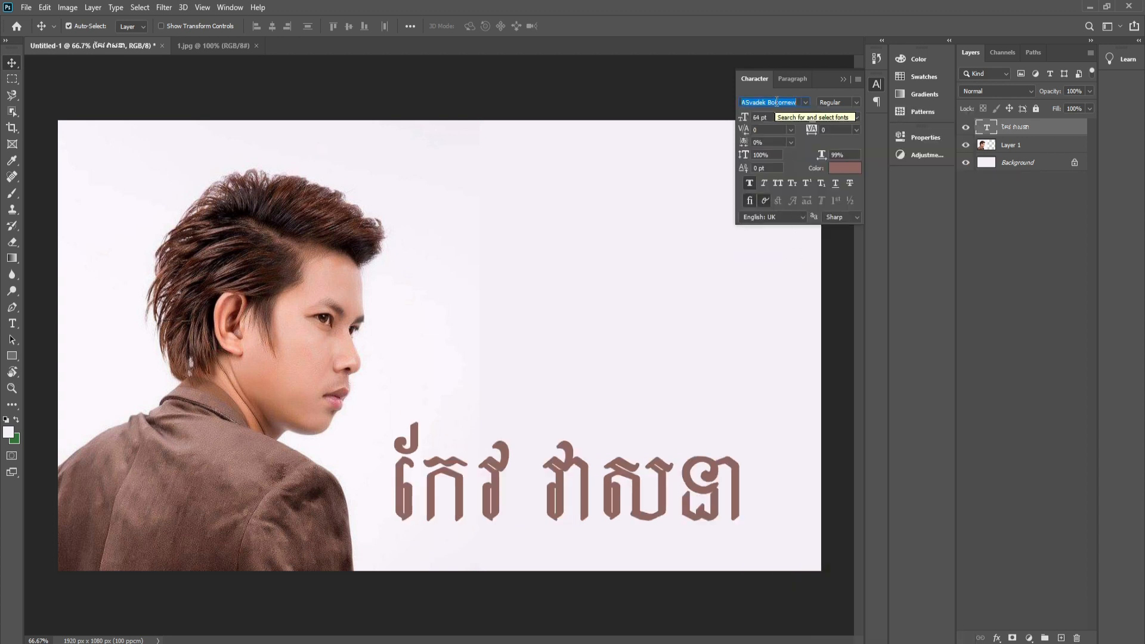
Step: Change the name text's font to Kh Ang Komutt B
left_click(805, 102)
key("Down")
key("Down")
key("Down")
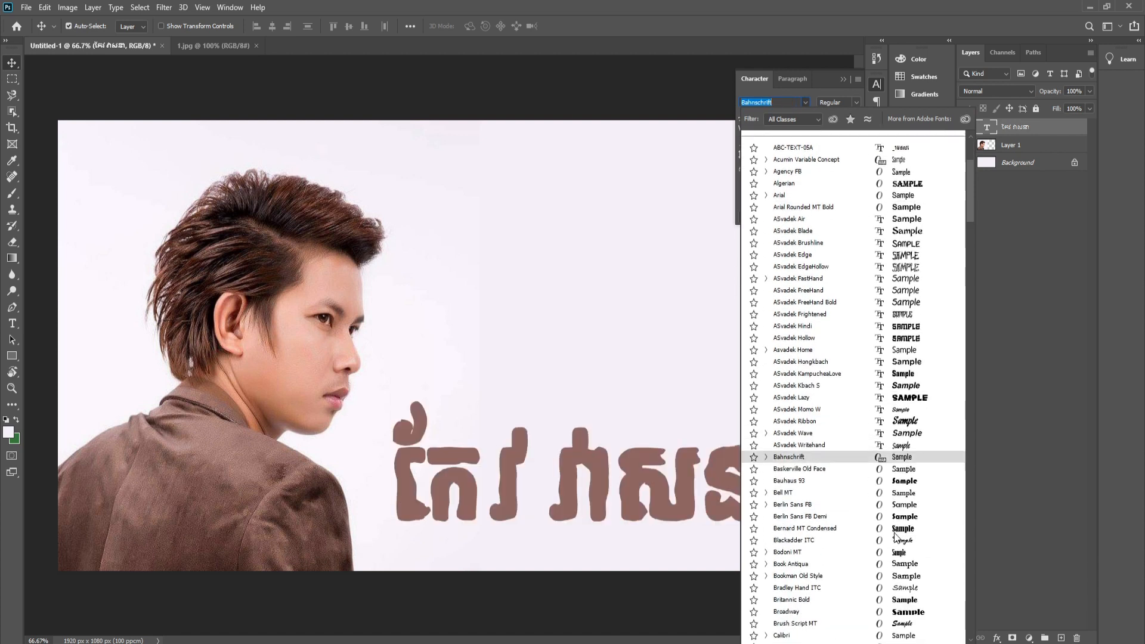
key("Down")
key("Down")
key("Down")
key("Down")
key("Down")
key("Down")
key("Down")
key("Down")
key("Down")
key("Down")
key("Down")
key("Down")
key("Down")
key("Down")
key("Down")
key("Down")
key("Down")
key("Down")
key("Down")
key("Down")
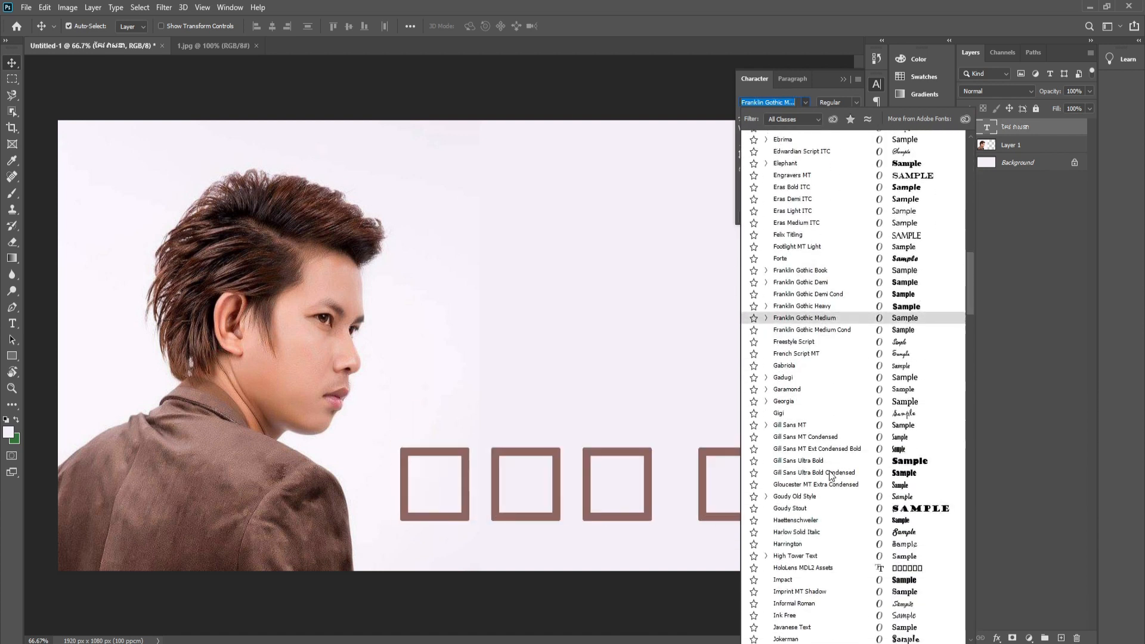
scroll(830, 475, "down", 5)
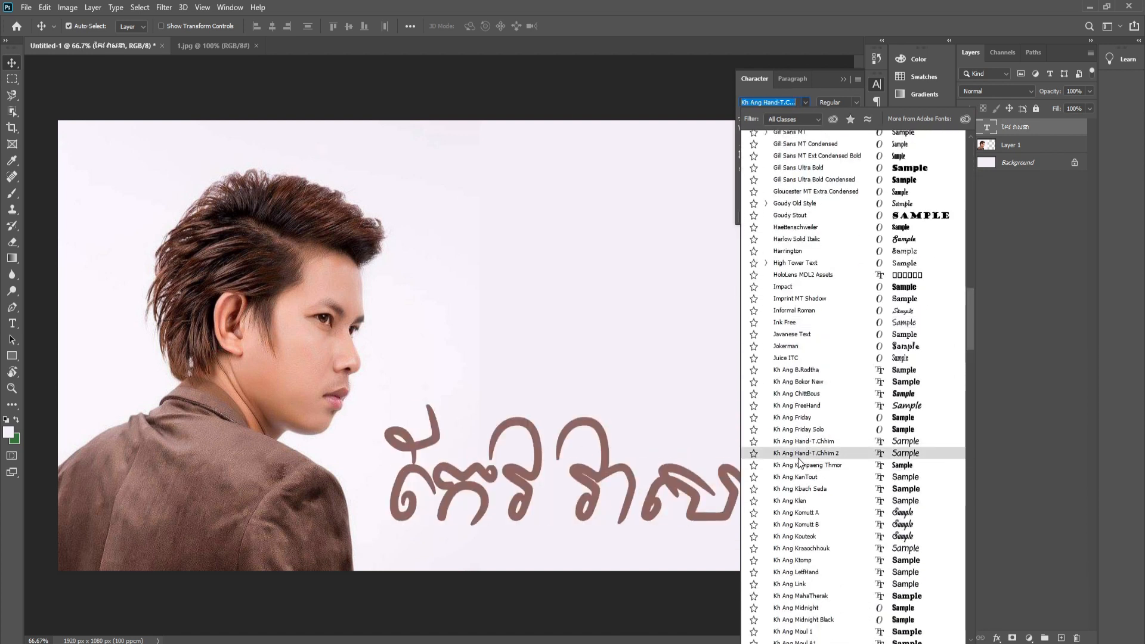
left_click(792, 525)
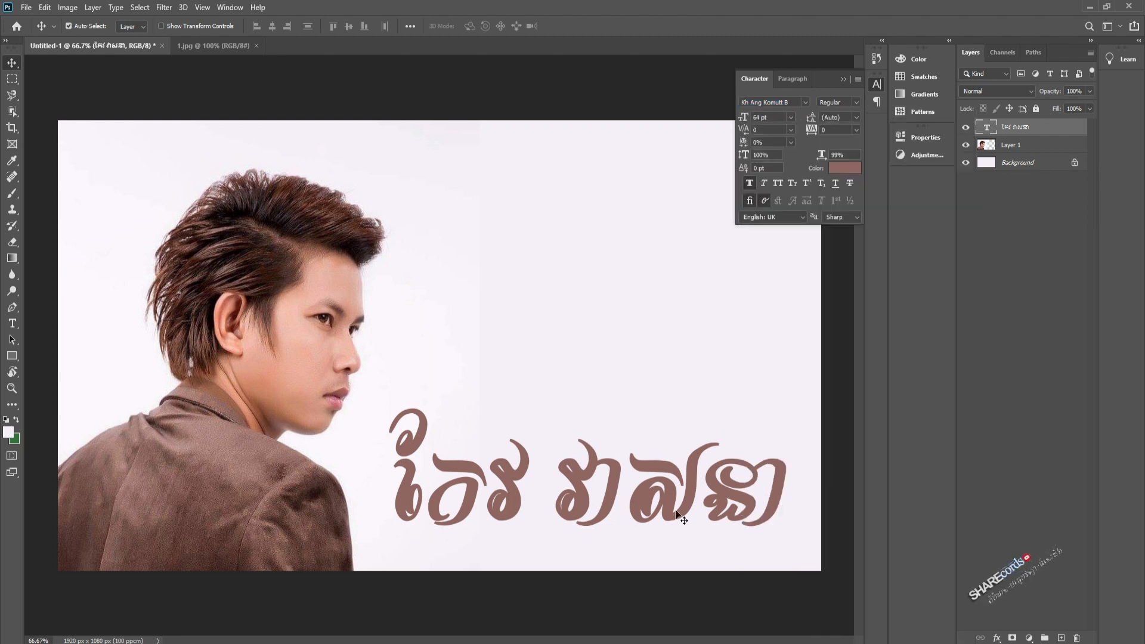
left_click(843, 78)
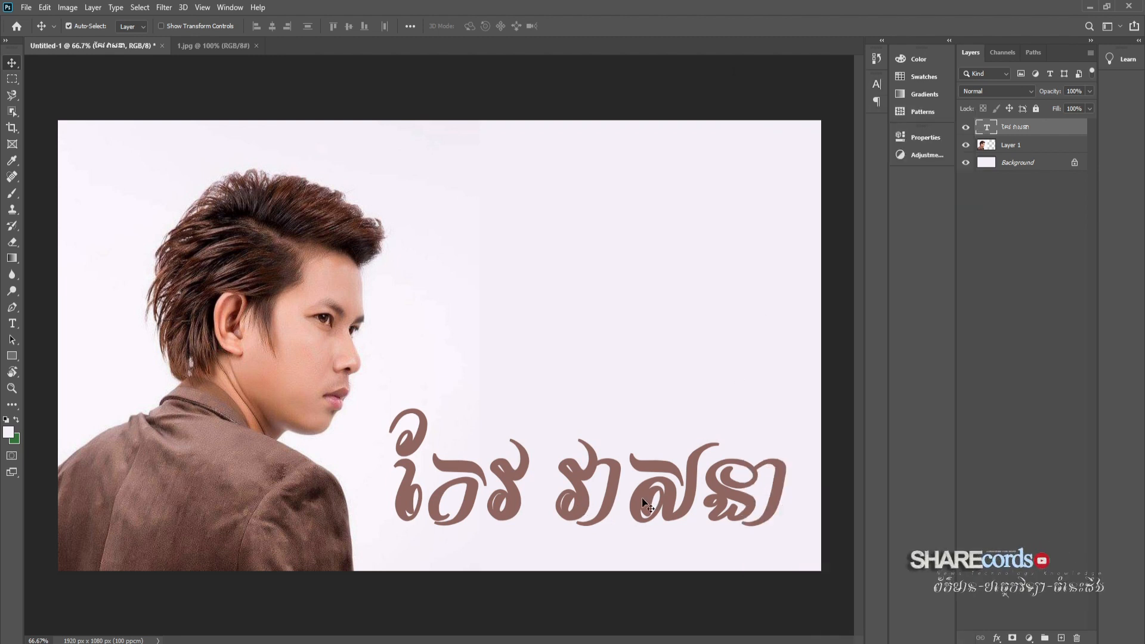
Step: Reduce the name text to 22 pt and place a duplicate of it beside the upper part of the portrait's head
left_click(882, 83)
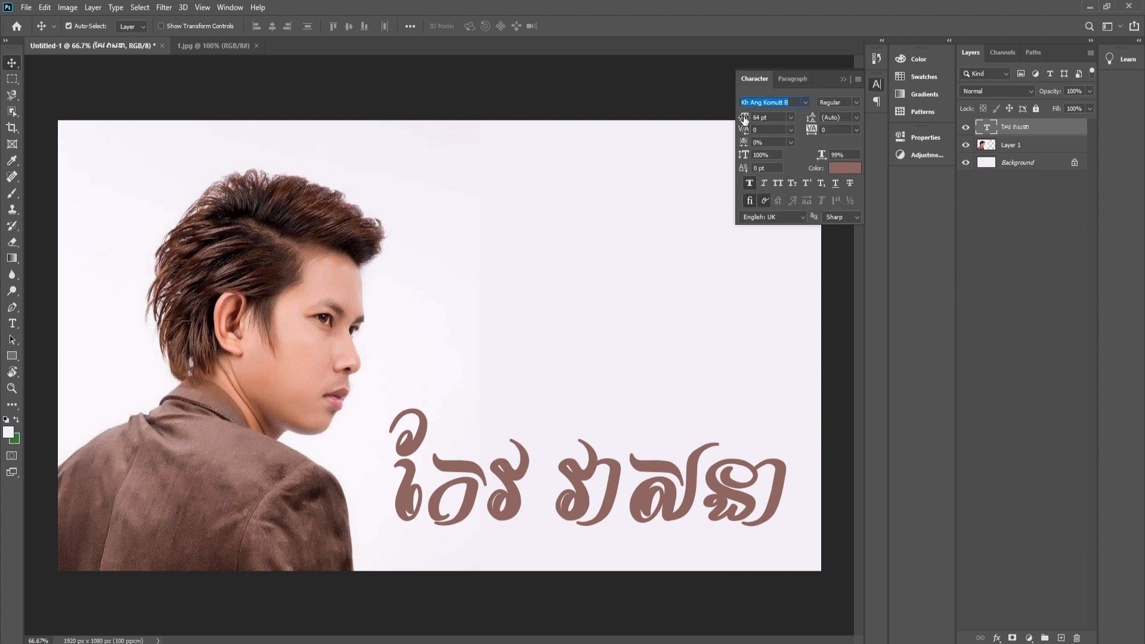
left_click_drag(744, 117, 720, 128)
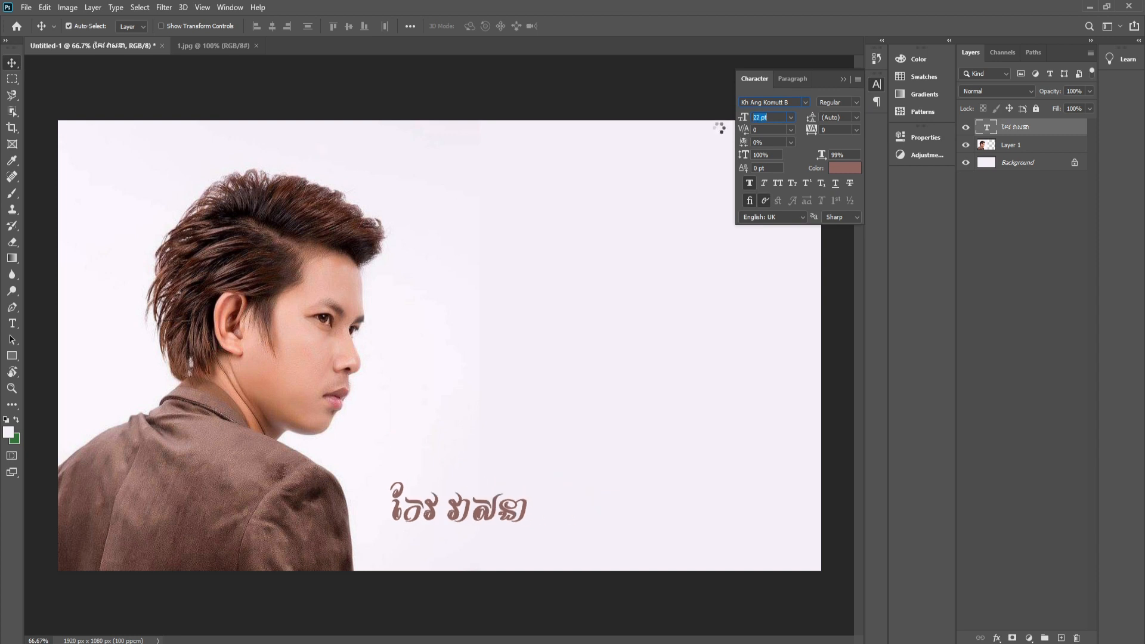
left_click_drag(487, 514, 528, 230)
Step: Move the duplicated name text slightly up and farther right of the portrait's head
double_click(527, 222)
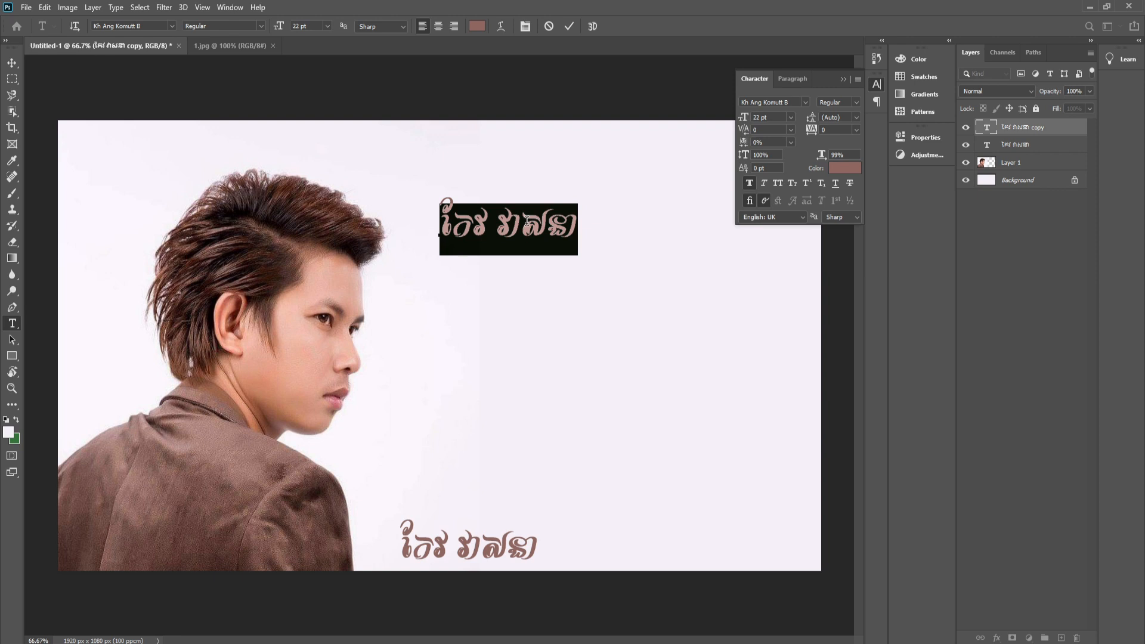
left_click(12, 63)
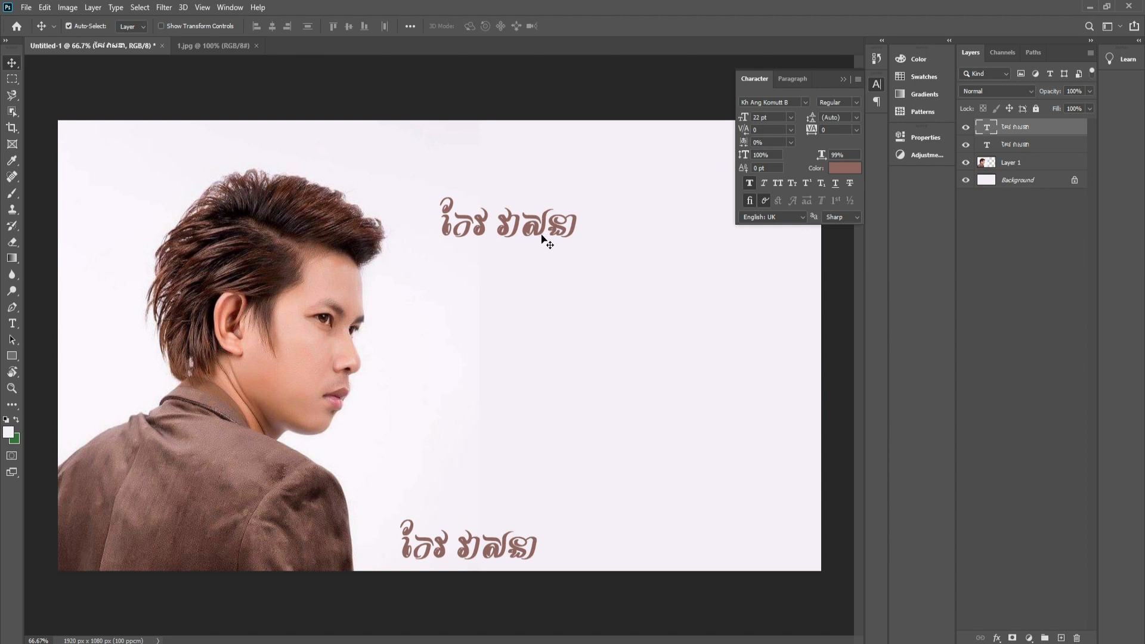
left_click_drag(532, 226, 561, 210)
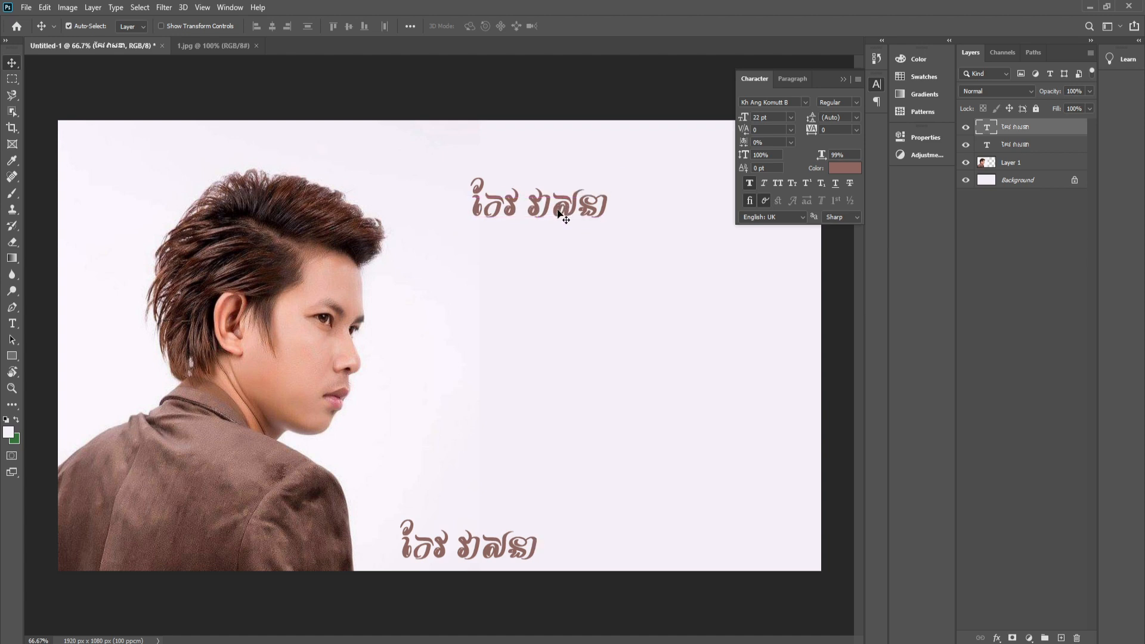
double_click(560, 212)
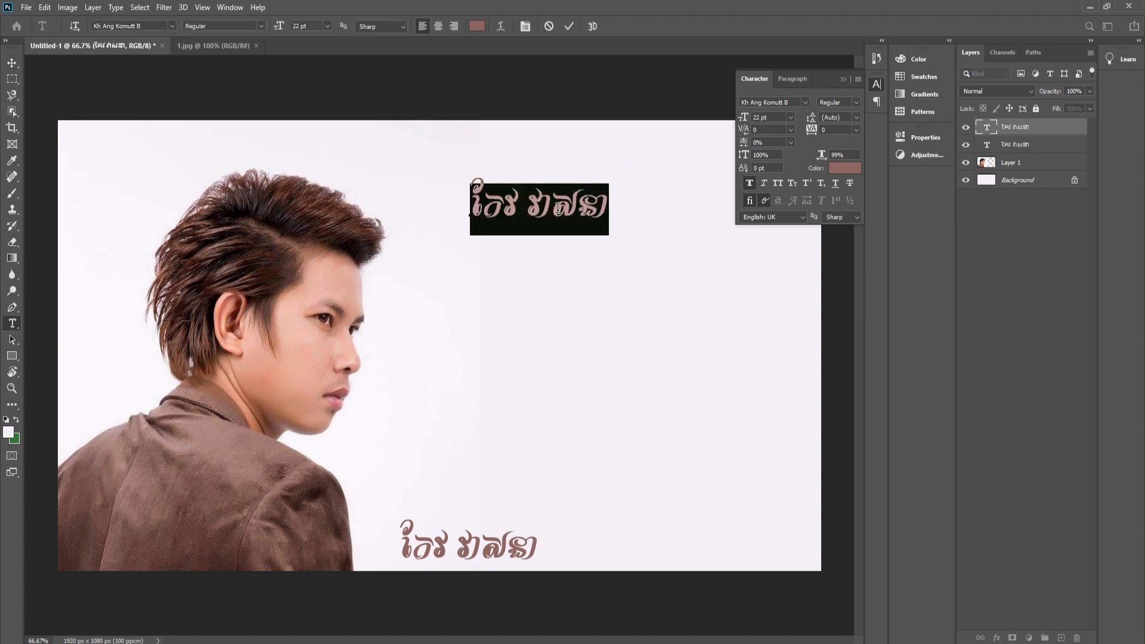
left_click(551, 203)
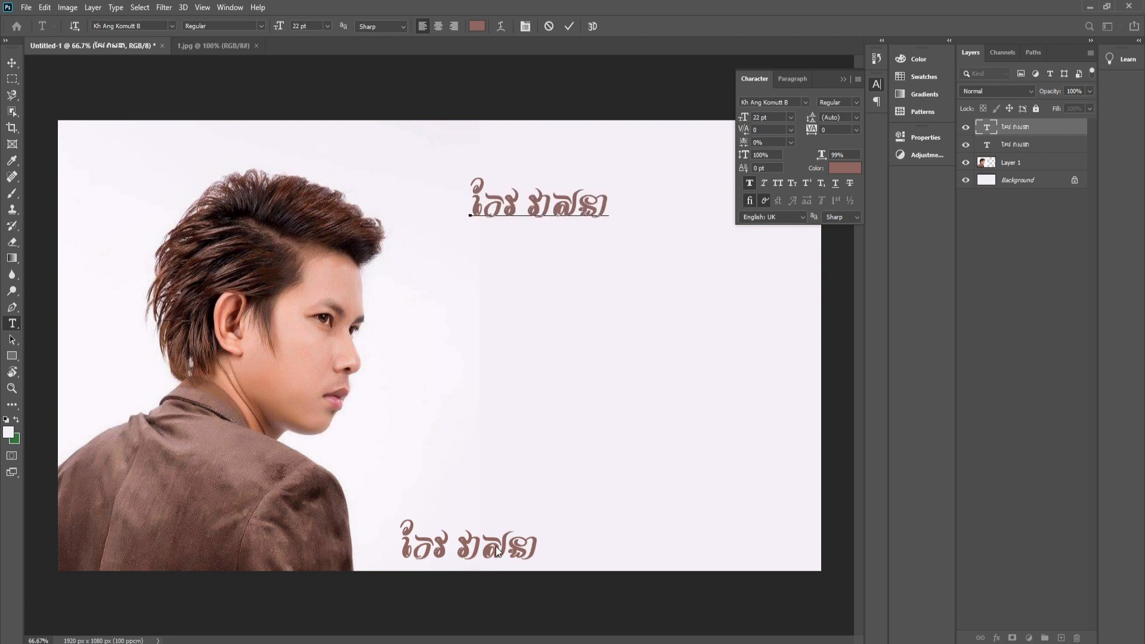
left_click(12, 63)
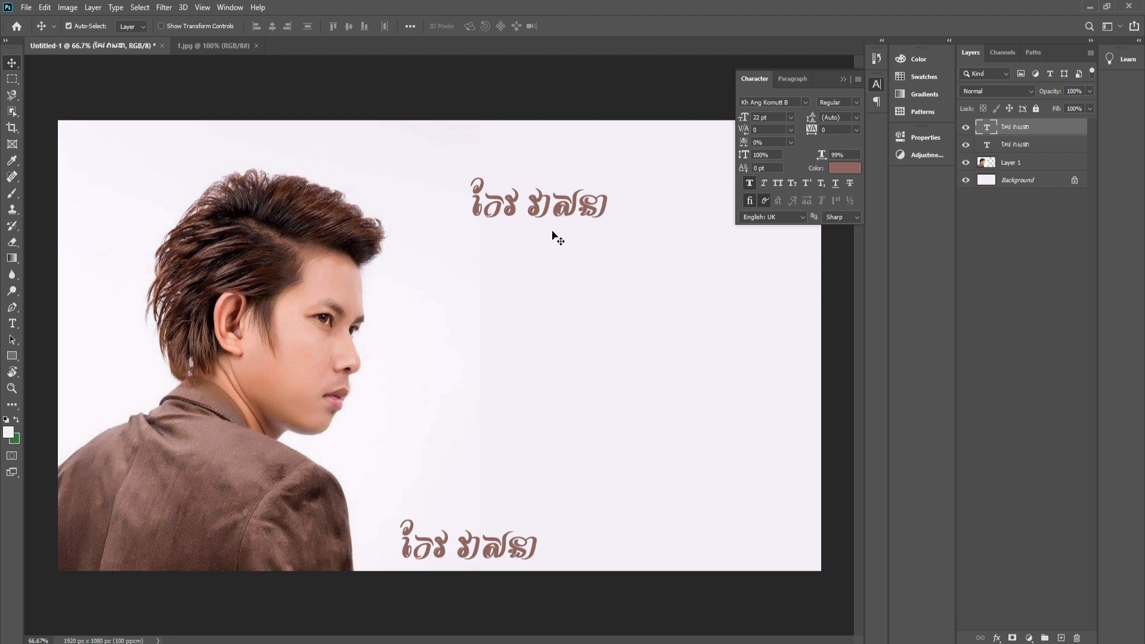
left_click_drag(551, 206, 544, 208)
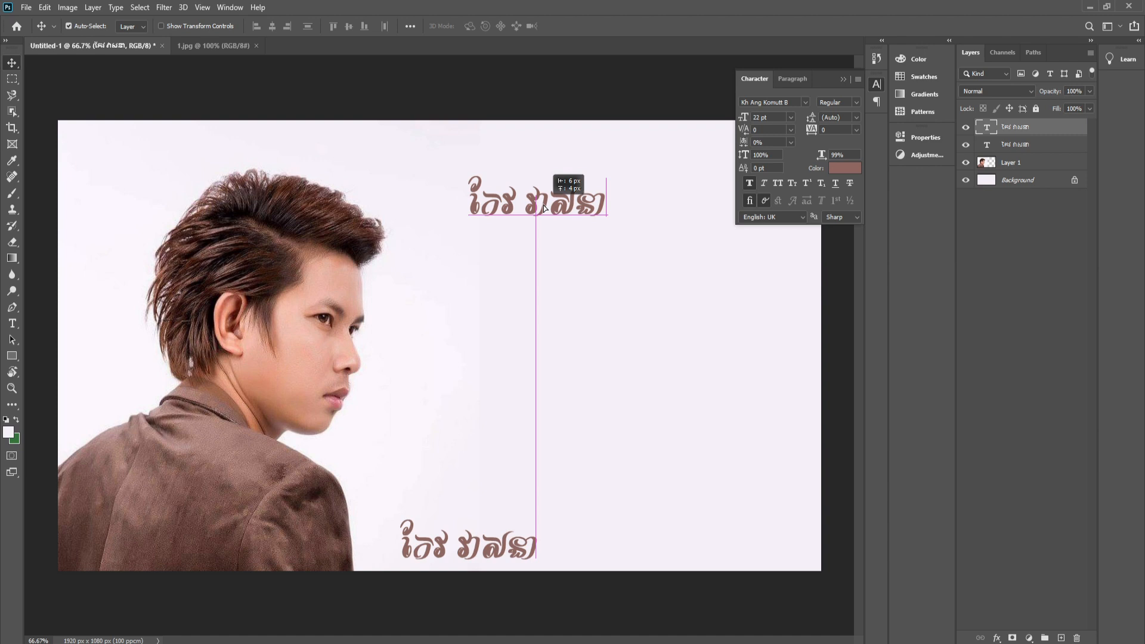
left_click_drag(544, 208, 544, 208)
Step: Replace the duplicated text beside the head with the title "នឹកសង្សារចាស់"
double_click(544, 208)
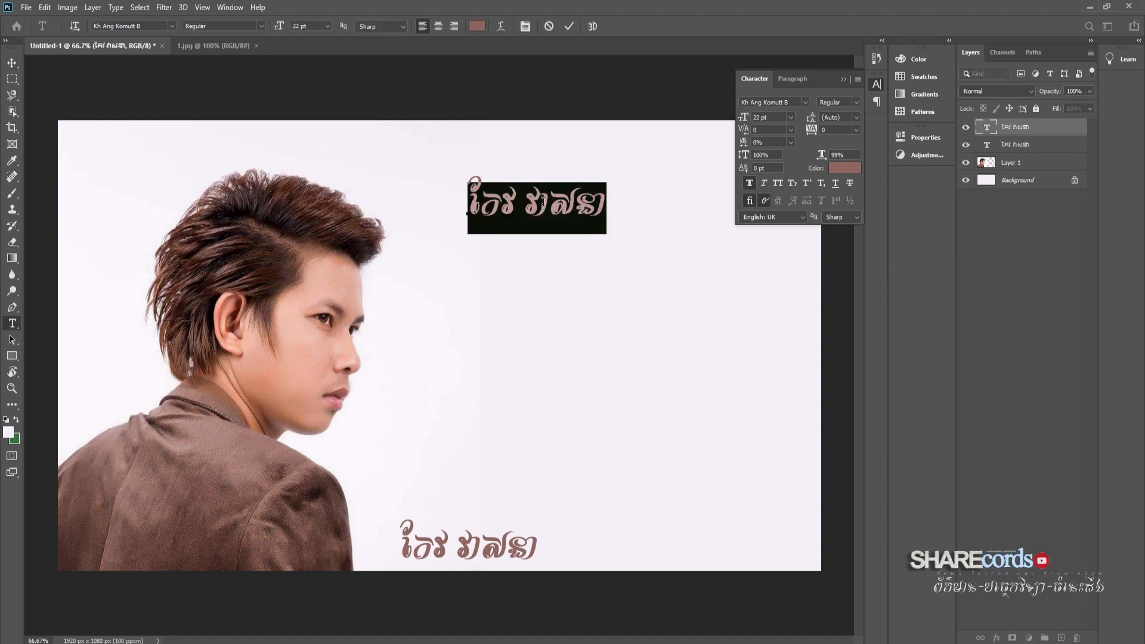
type("នឹ")
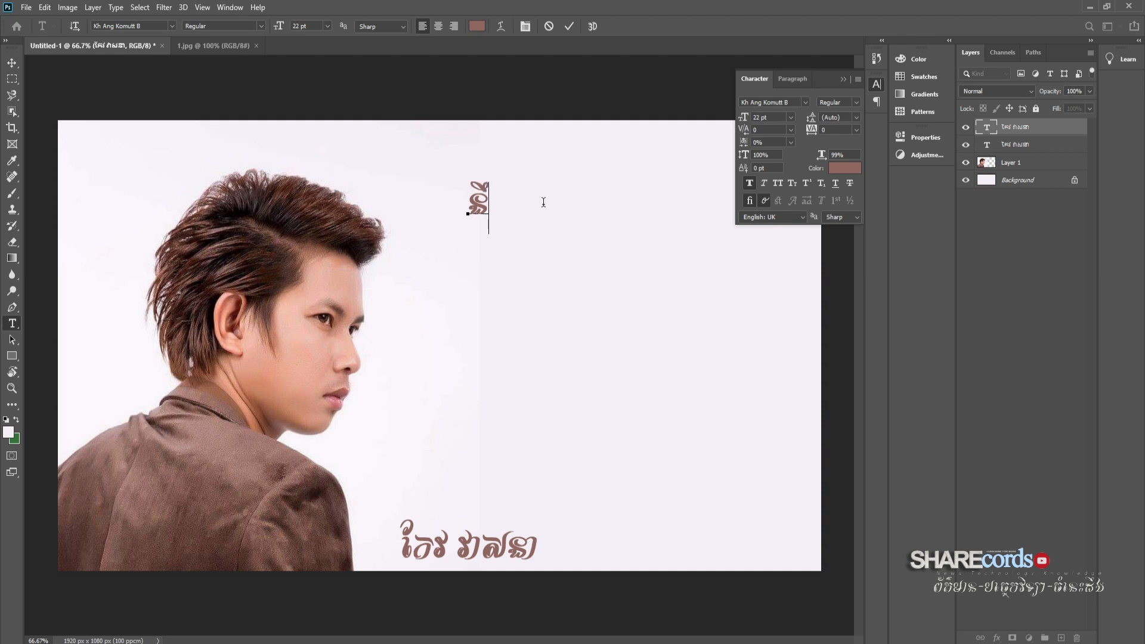
type("កសង្សារចា")
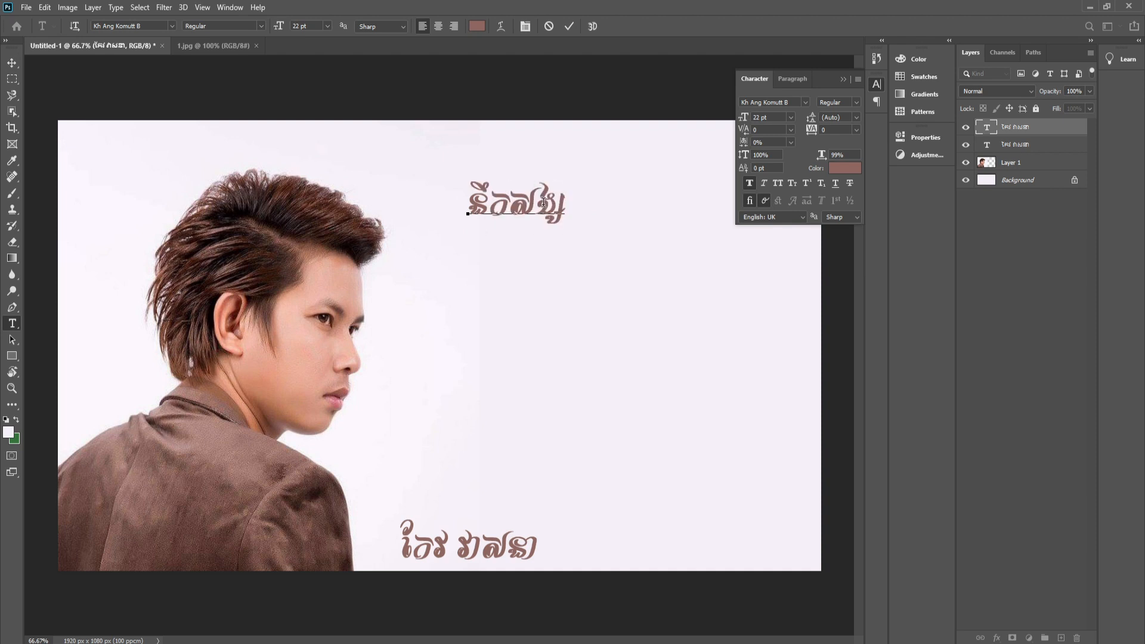
type("ស់")
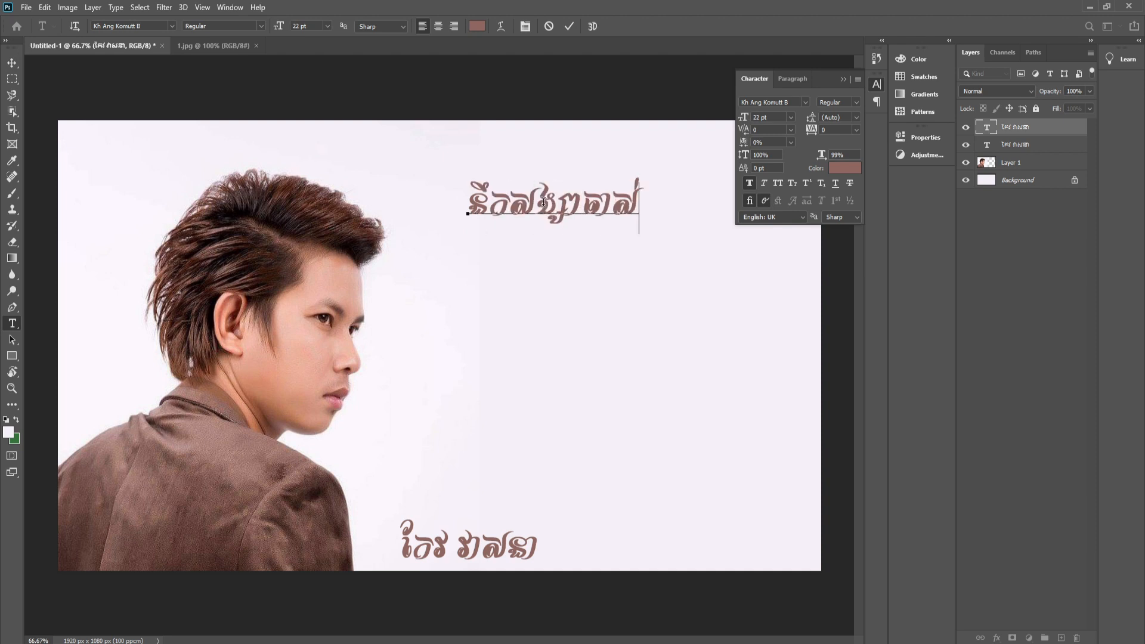
left_click(11, 62)
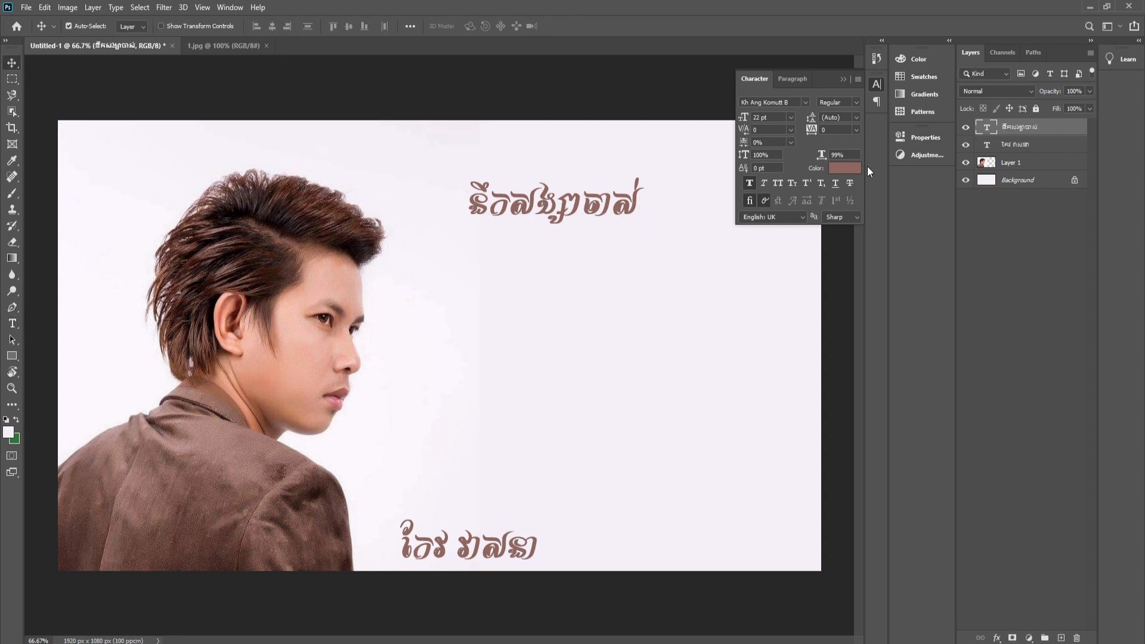
Step: Enlarge the title text to nearly twice its size beside the portrait's head, and shift the name text slightly up and right
left_click_drag(750, 117, 755, 117)
left_click_drag(630, 194, 599, 207)
left_click_drag(514, 554, 526, 542)
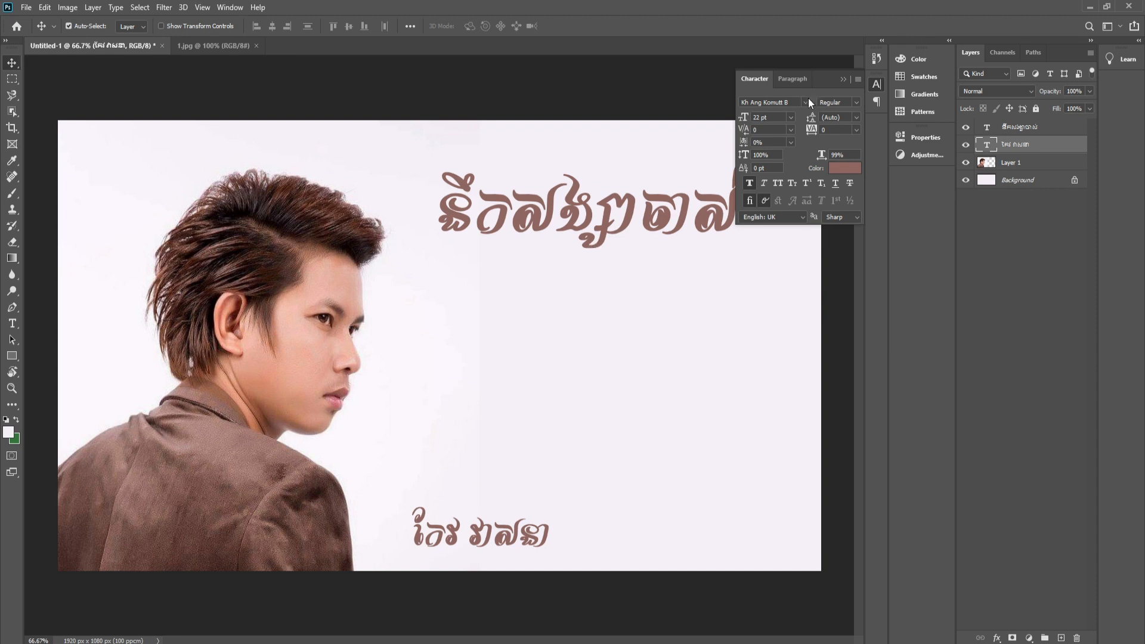
left_click(844, 79)
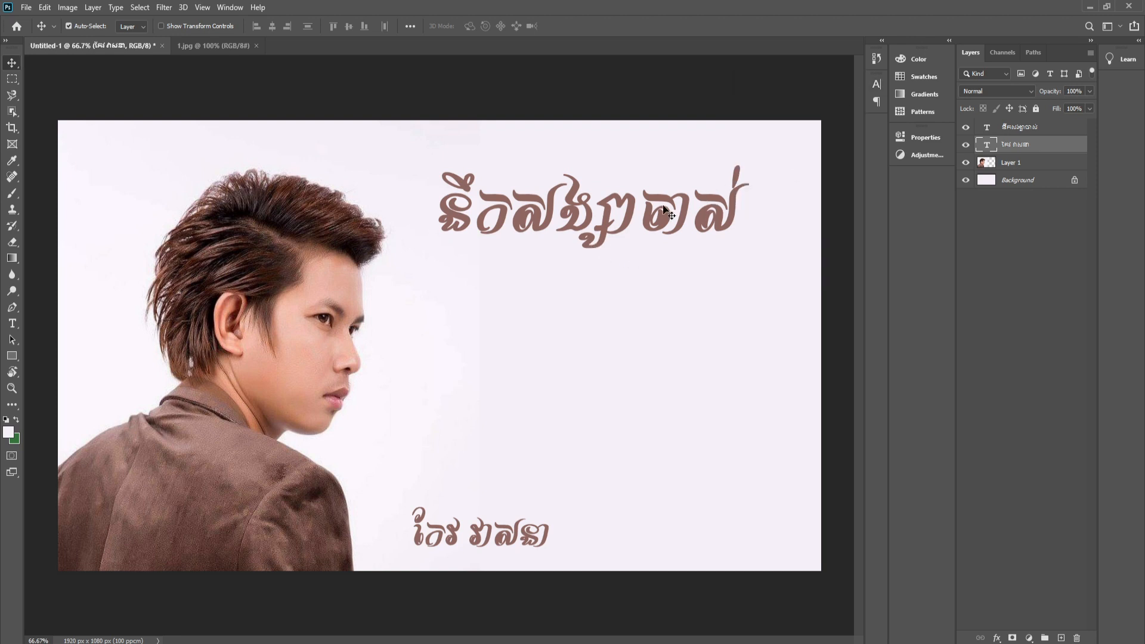
Step: Add a Bevel & Emboss effect to the title text as a smooth Inner Bevel with 7 px size and 4 px soften
left_click(1021, 127)
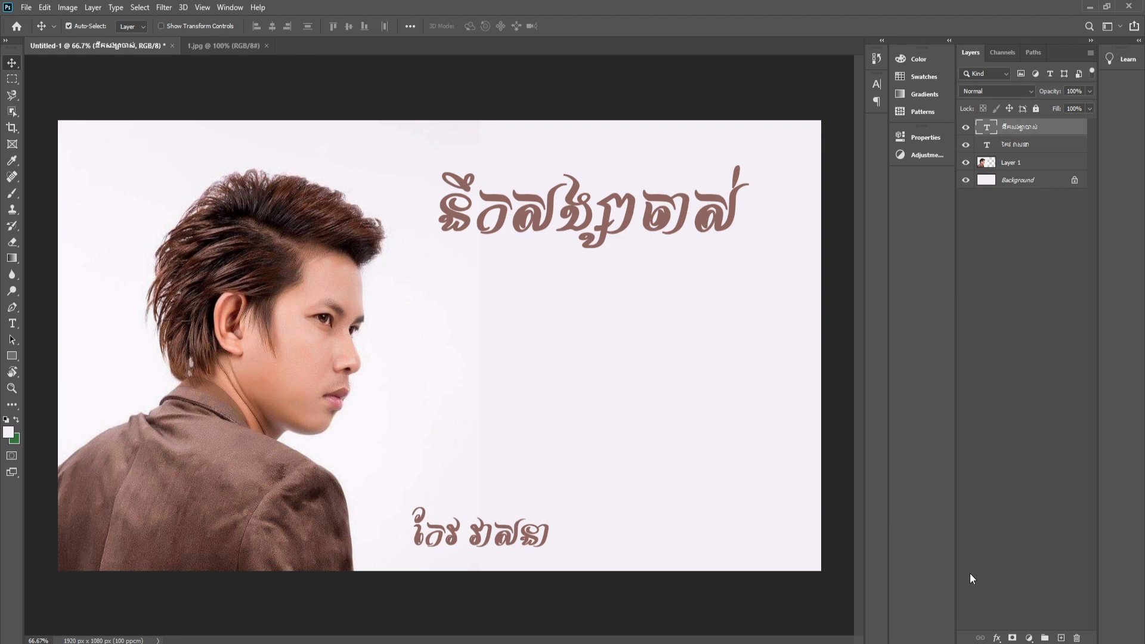
left_click(997, 638)
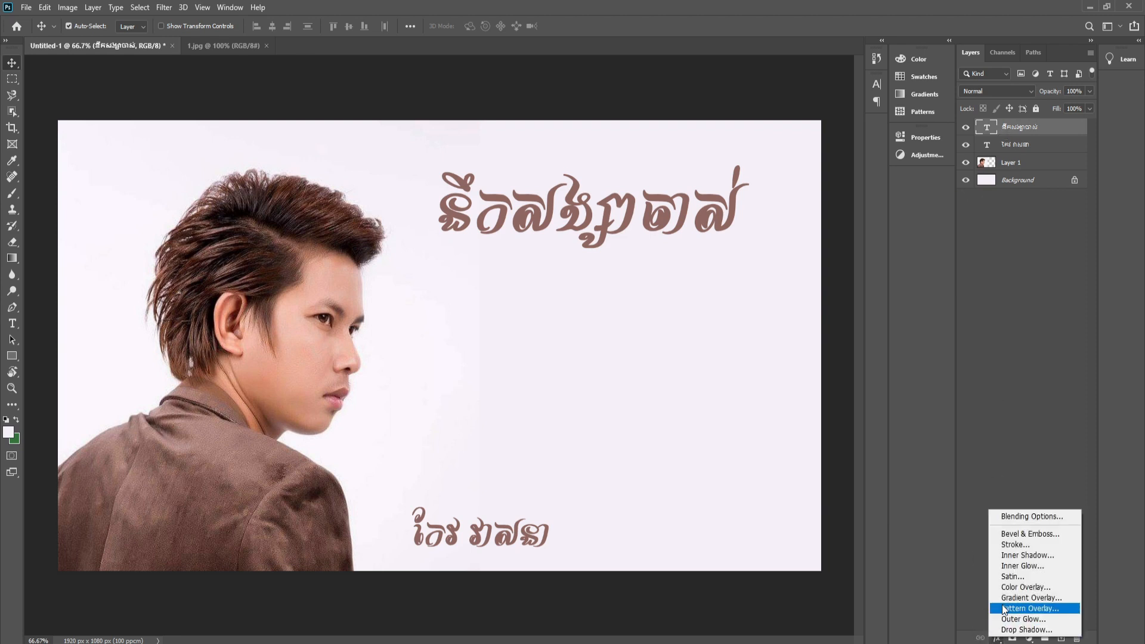
left_click(1008, 516)
left_click_drag(742, 159, 729, 292)
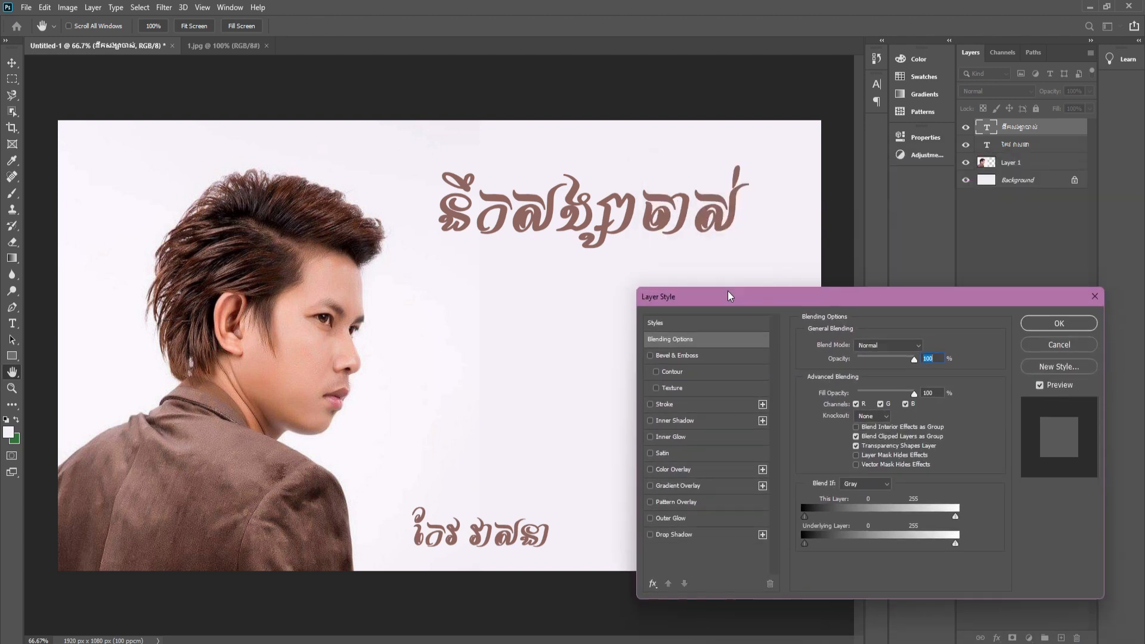
left_click(675, 356)
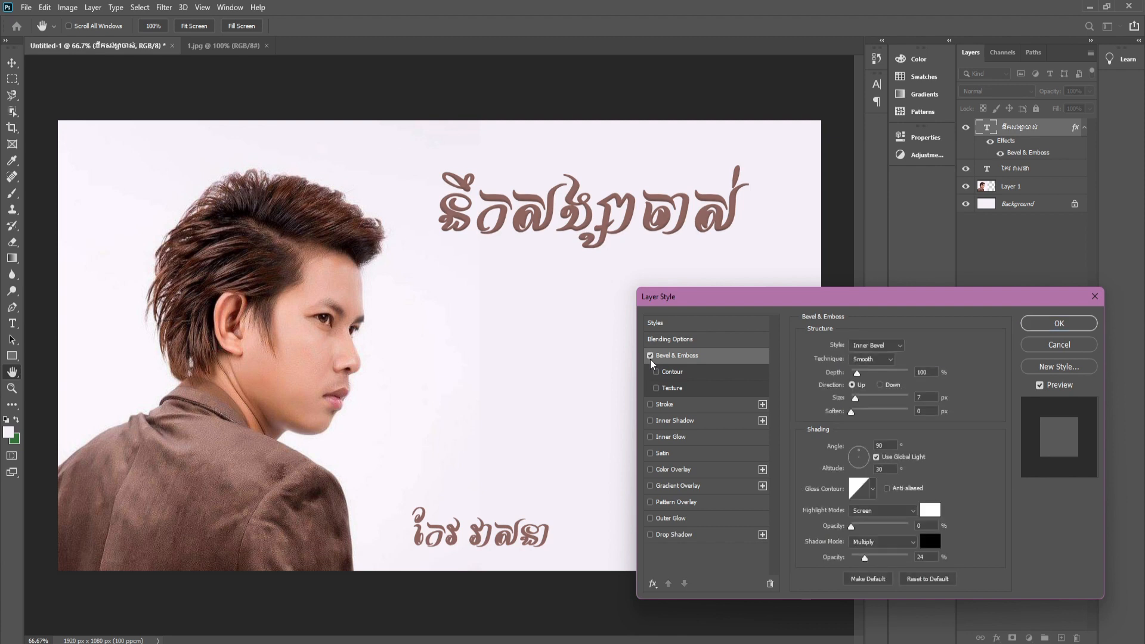
left_click(855, 398)
mouse_move(856, 401)
left_mouse_down()
mouse_move(899, 414)
mouse_move(868, 416)
left_mouse_up()
left_click(651, 355)
left_click(653, 355)
left_click(657, 371)
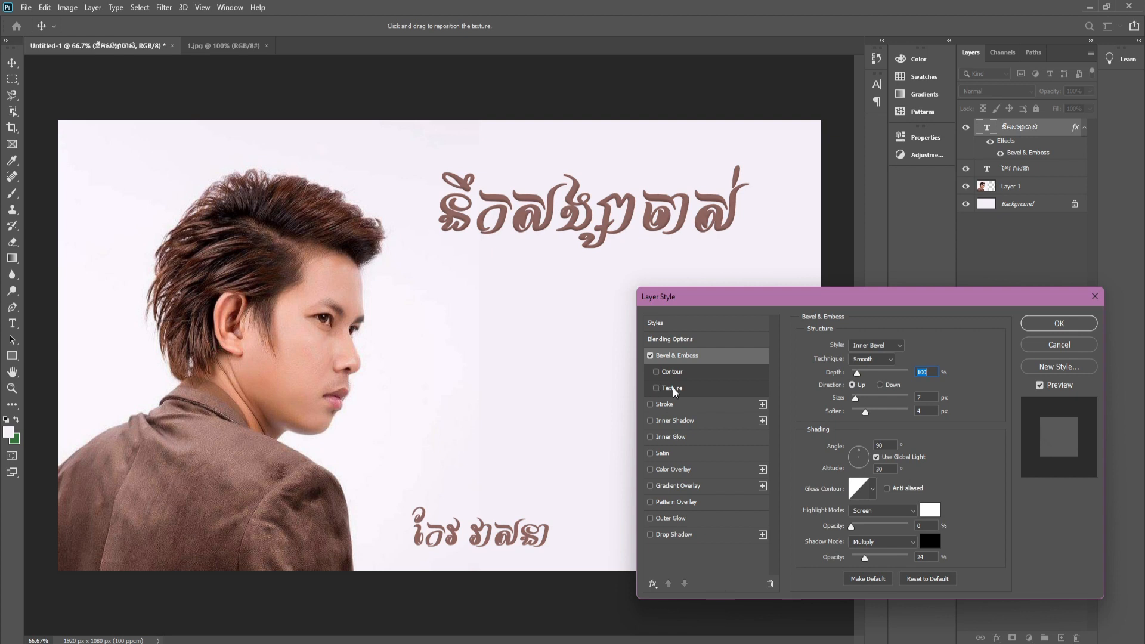
Step: Try the Stroke and Inner Shadow effects on the title text and turn both off again
left_click(667, 403)
left_click(650, 405)
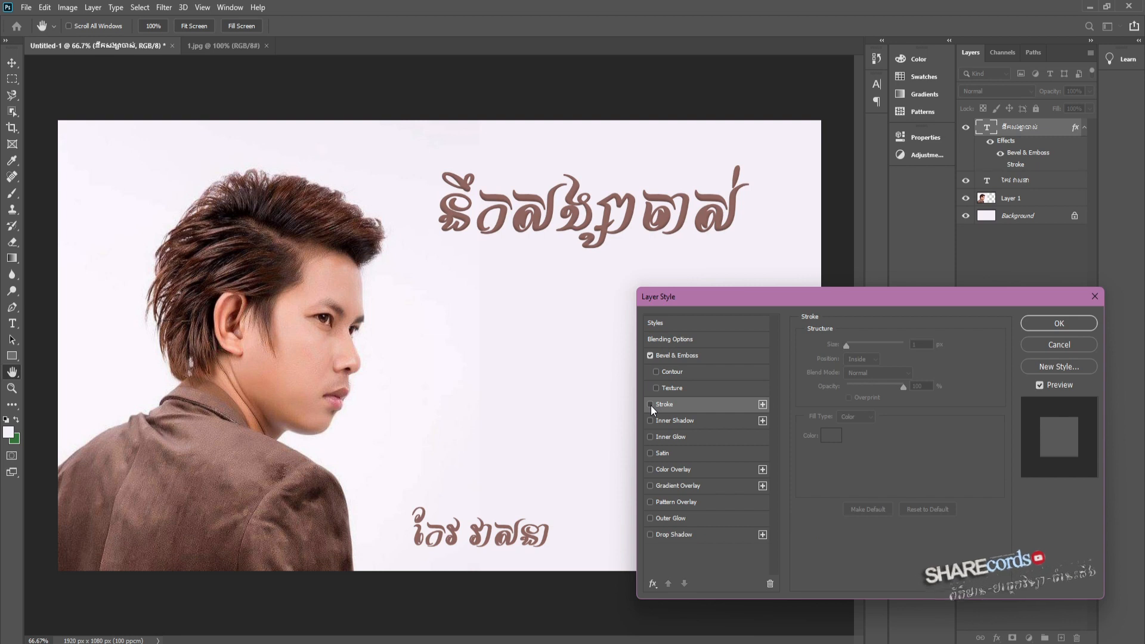
left_click(650, 405)
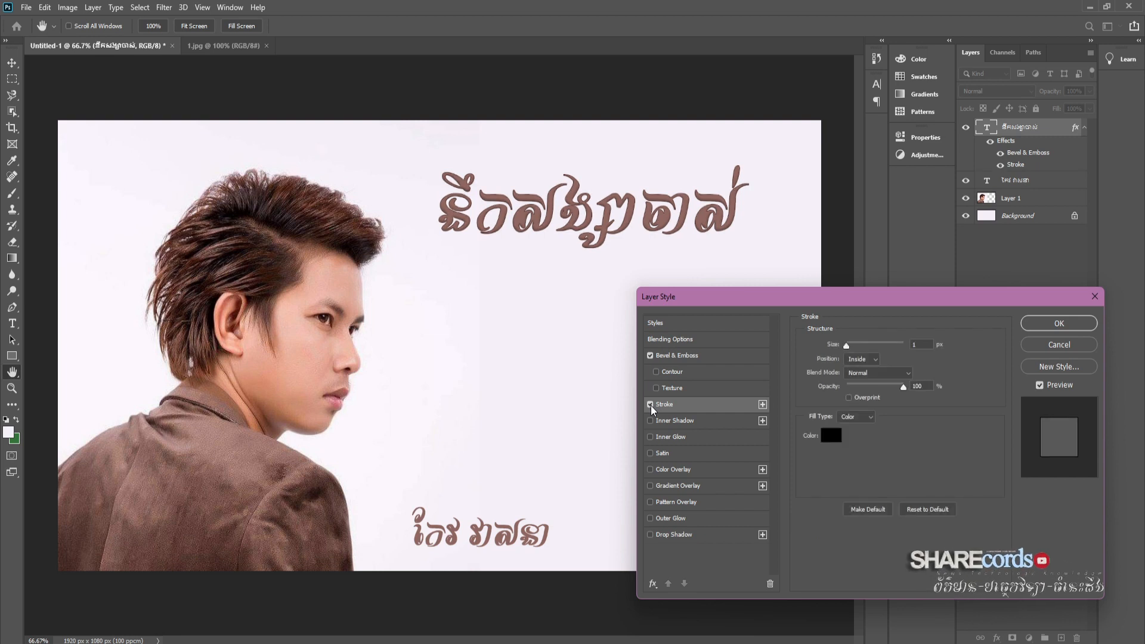
left_click(650, 406)
left_click(650, 421)
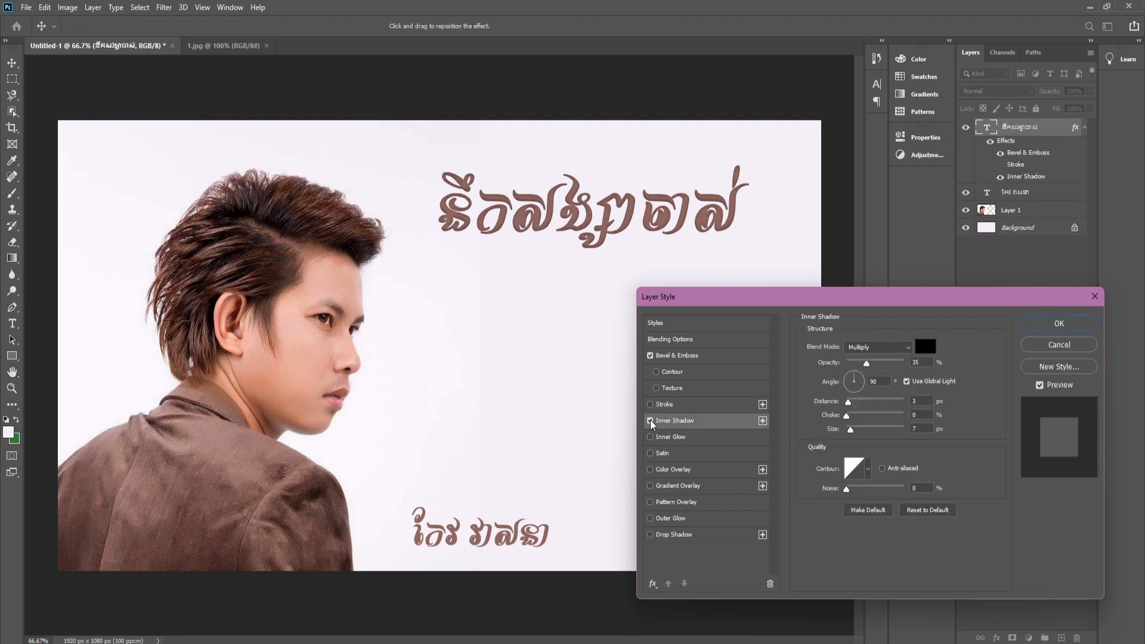
left_click(651, 421)
Step: Add a white Inner Glow to the title text with Screen blending, 35% opacity and 7 px size
left_click(650, 437)
left_click(650, 437)
left_click(650, 437)
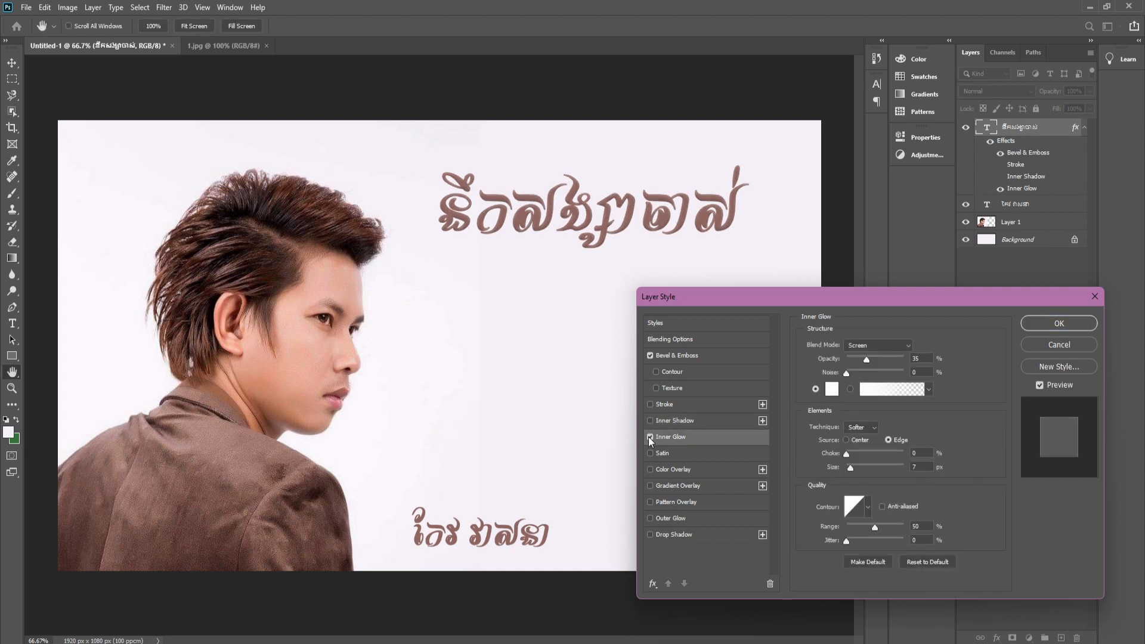
left_click(650, 437)
left_click(649, 436)
Step: Try the Satin, Color Overlay, Gradient Overlay, Pattern Overlay and Outer Glow effects on the title text, turning each off again
left_click(664, 455)
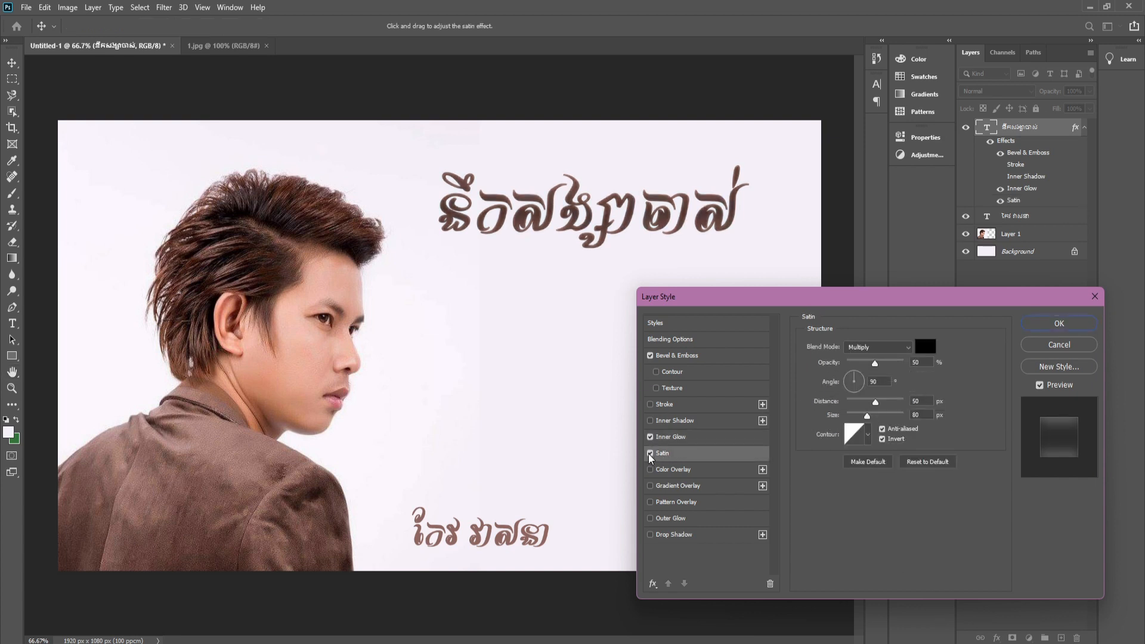
left_click(649, 453)
left_click(667, 470)
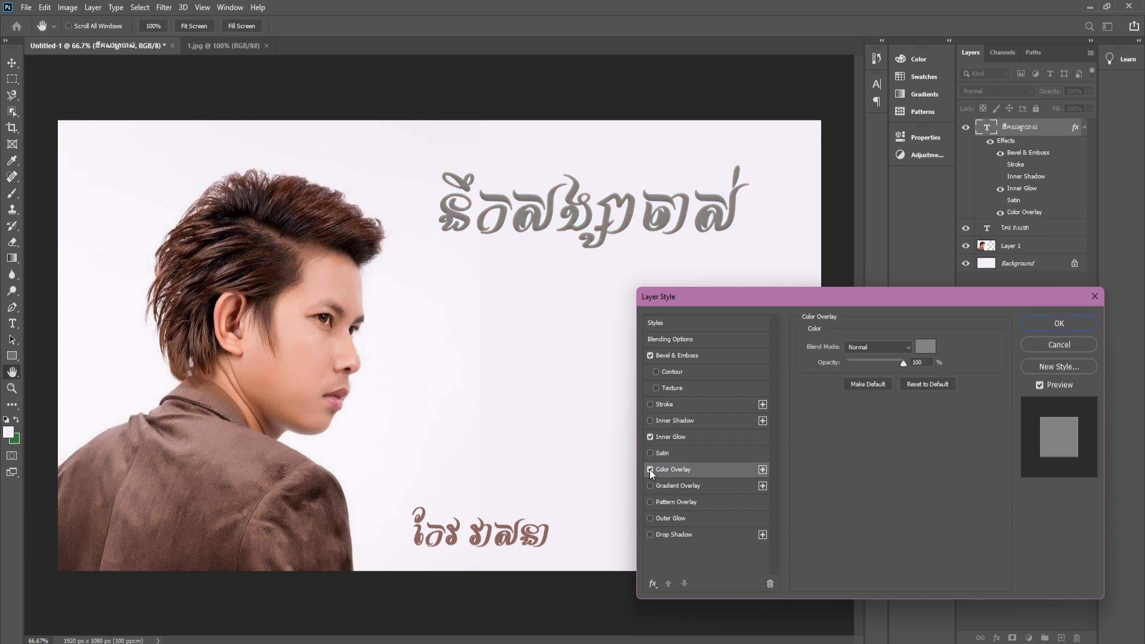
left_click(650, 470)
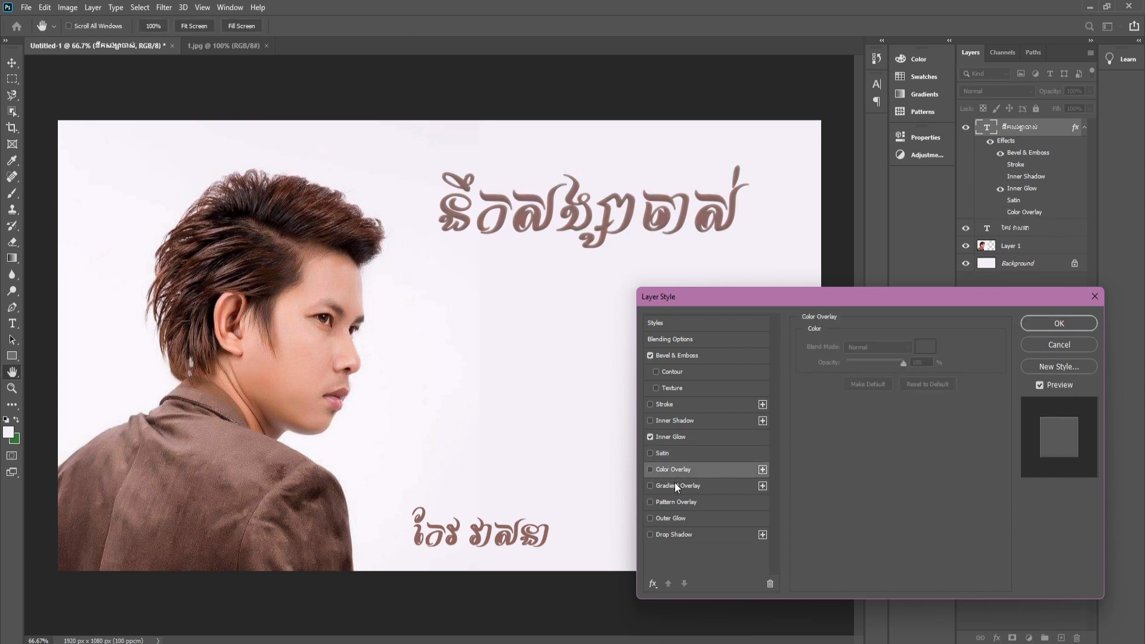
left_click(674, 486)
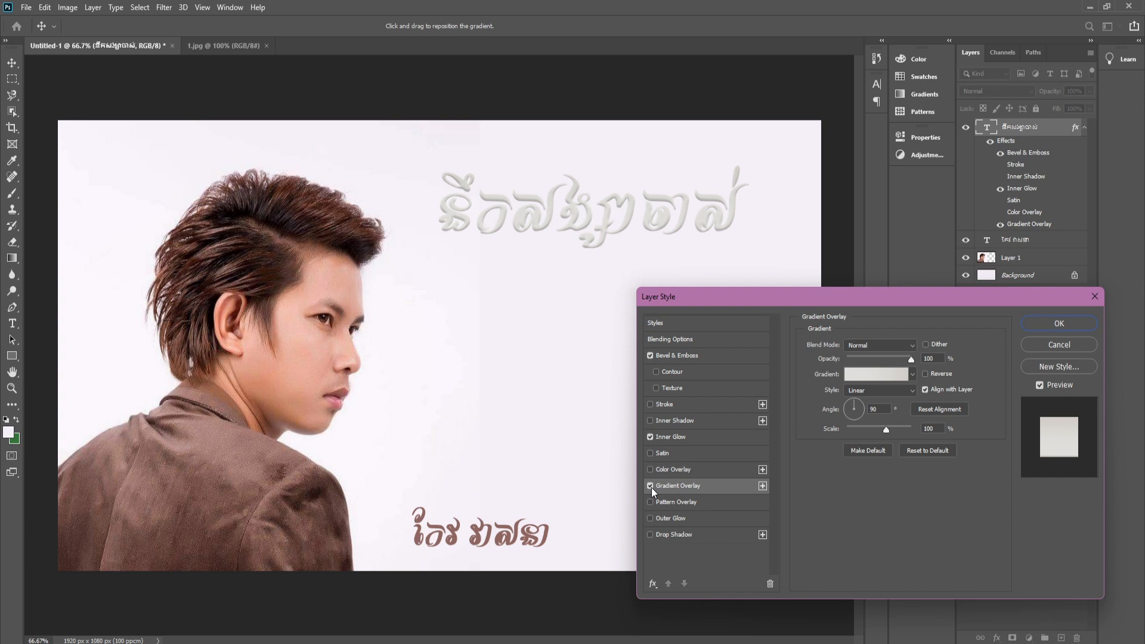
left_click(650, 486)
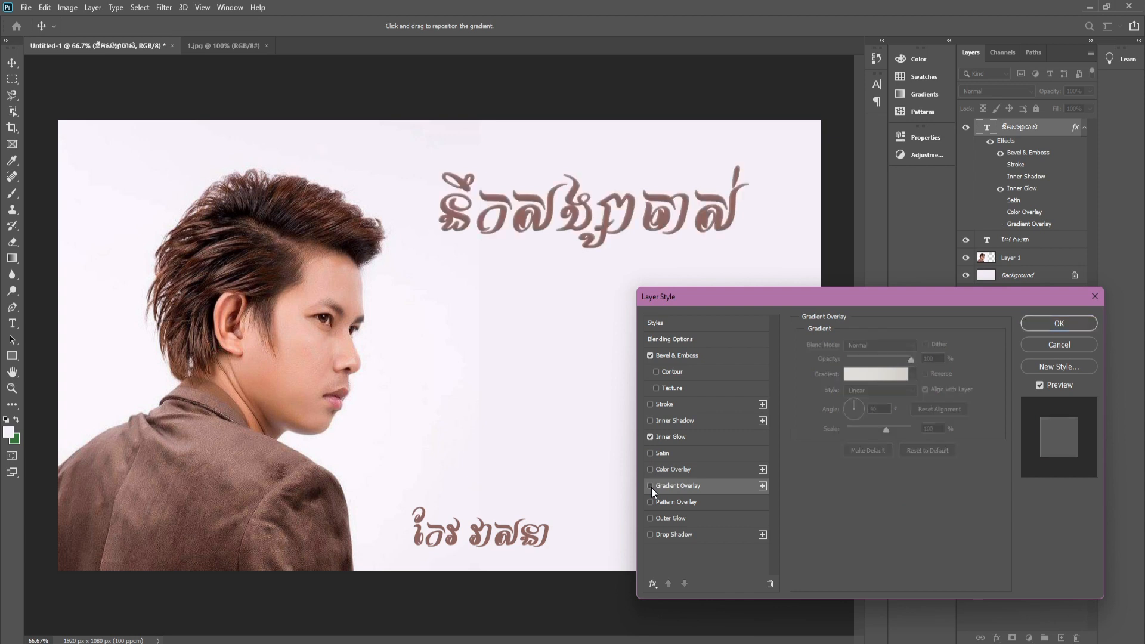
left_click(663, 501)
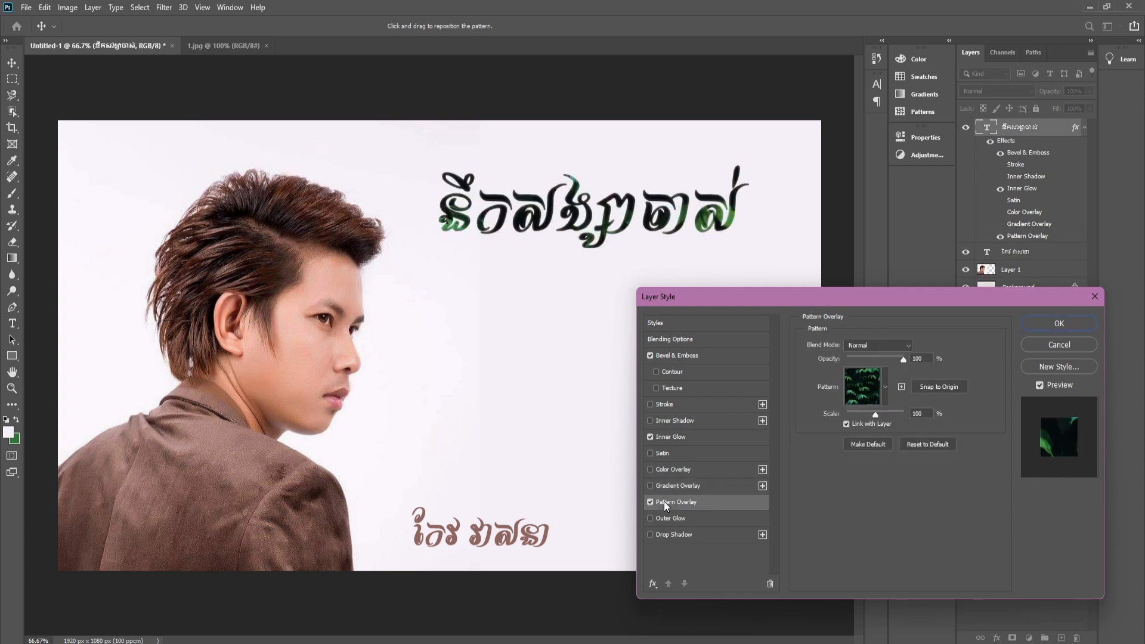
left_click(650, 502)
left_click(650, 502)
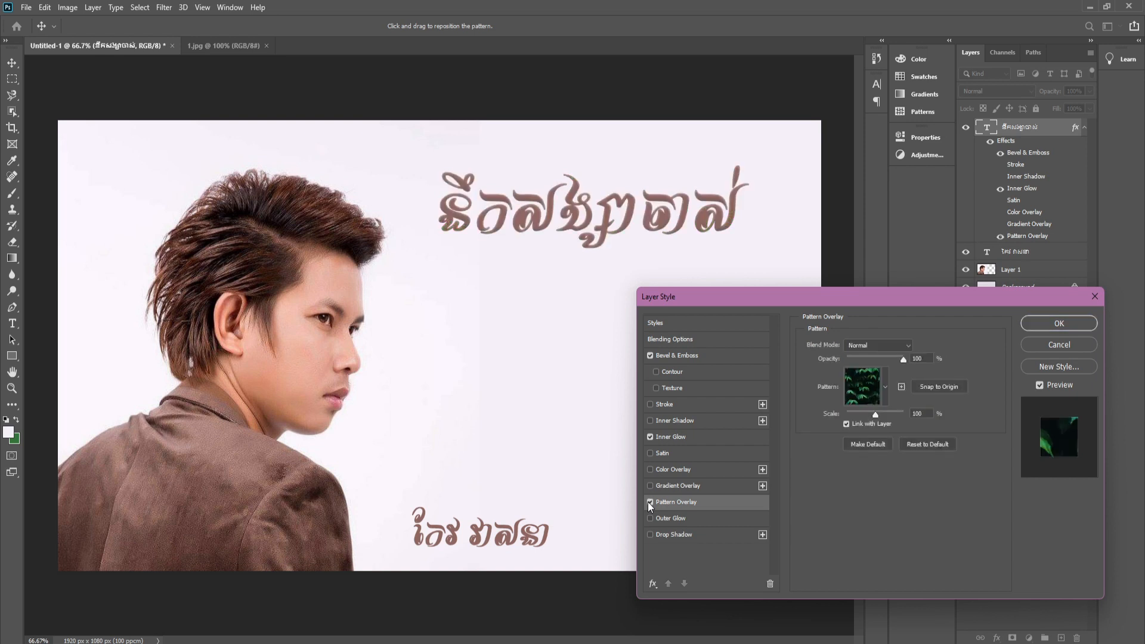
left_click(650, 502)
left_click(650, 518)
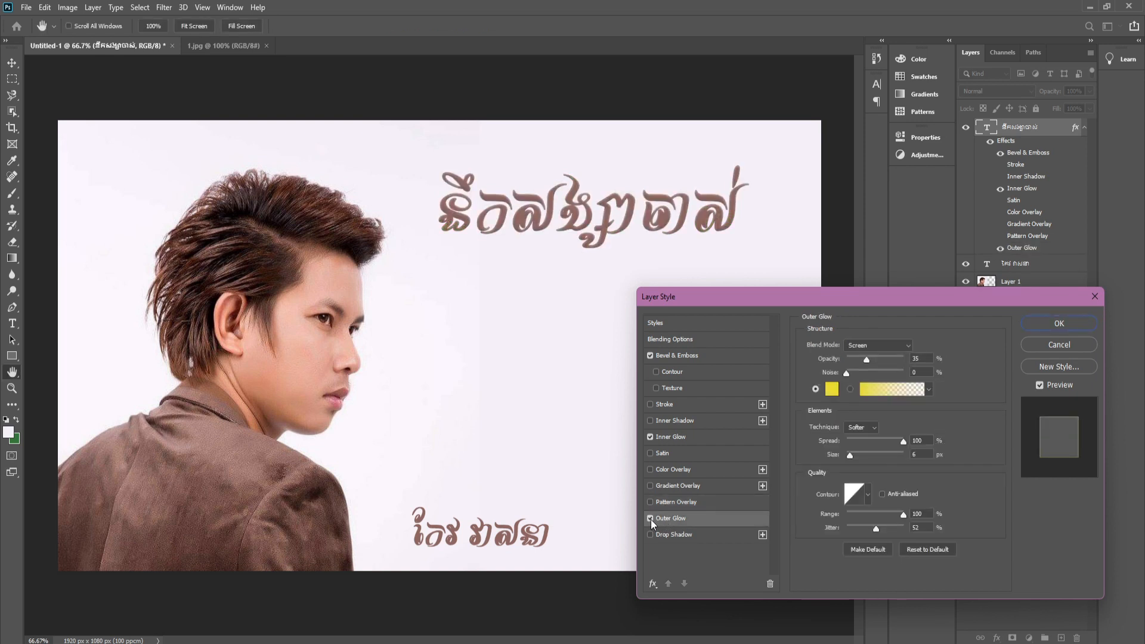
left_click(650, 519)
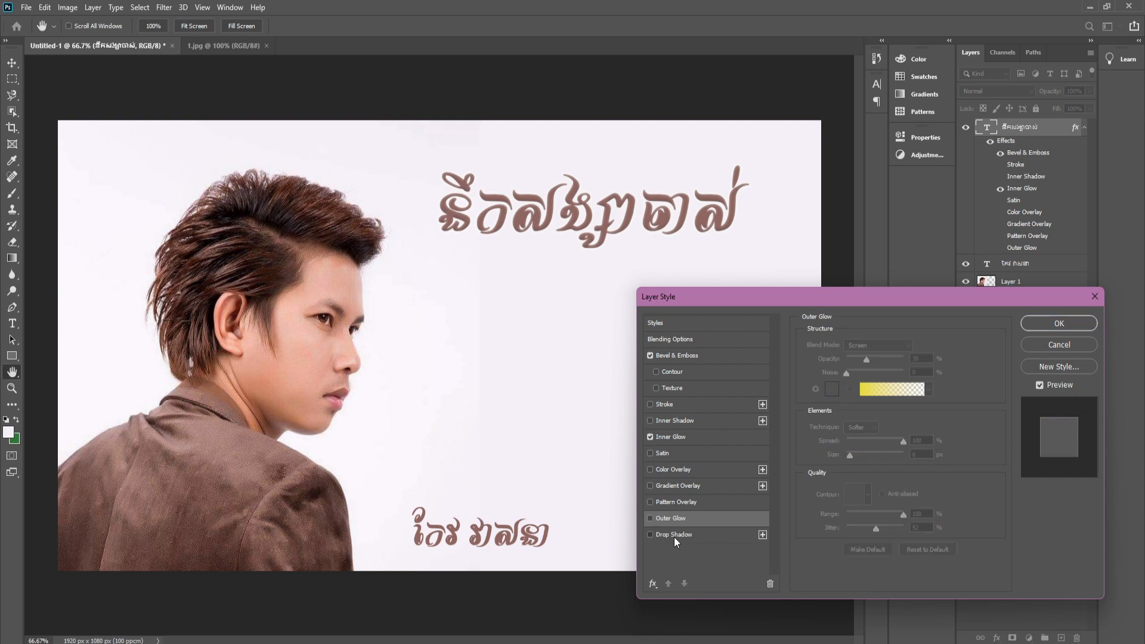
Step: Add a black Drop Shadow to the title text with 41% opacity, 142° angle, 11 px distance, 0% spread and 0 px size
left_click(671, 536)
mouse_move(859, 403)
left_mouse_down()
mouse_move(839, 407)
mouse_move(855, 402)
left_mouse_up()
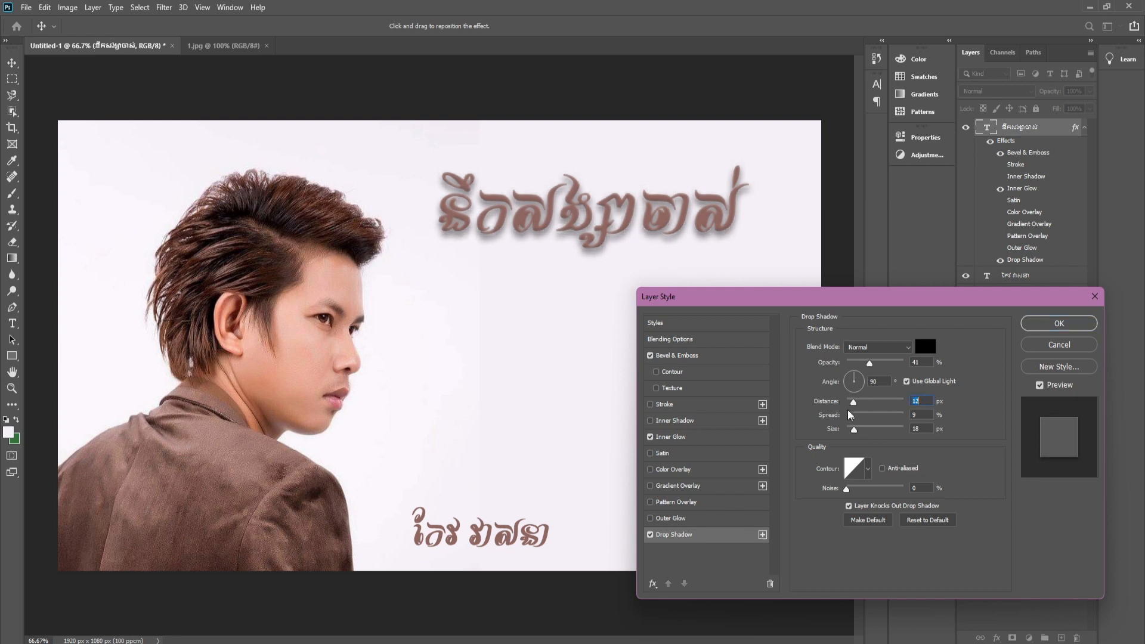
mouse_move(852, 415)
left_mouse_down()
mouse_move(904, 424)
mouse_move(844, 432)
left_mouse_up()
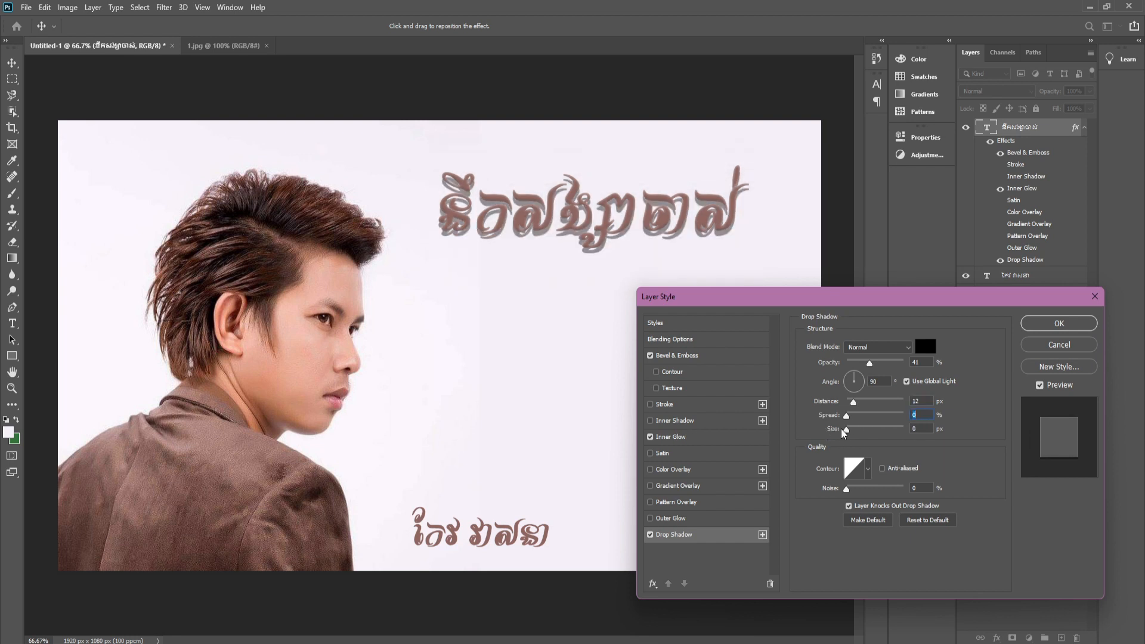
left_click_drag(844, 432, 850, 431)
left_click_drag(846, 416, 864, 385)
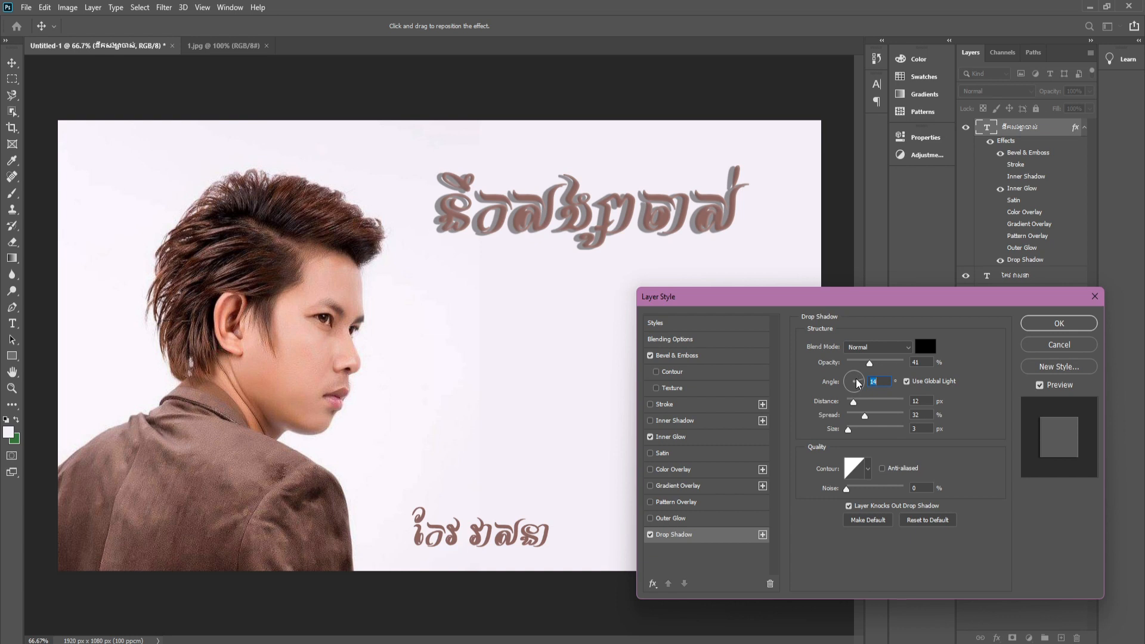
left_click_drag(860, 383, 851, 383)
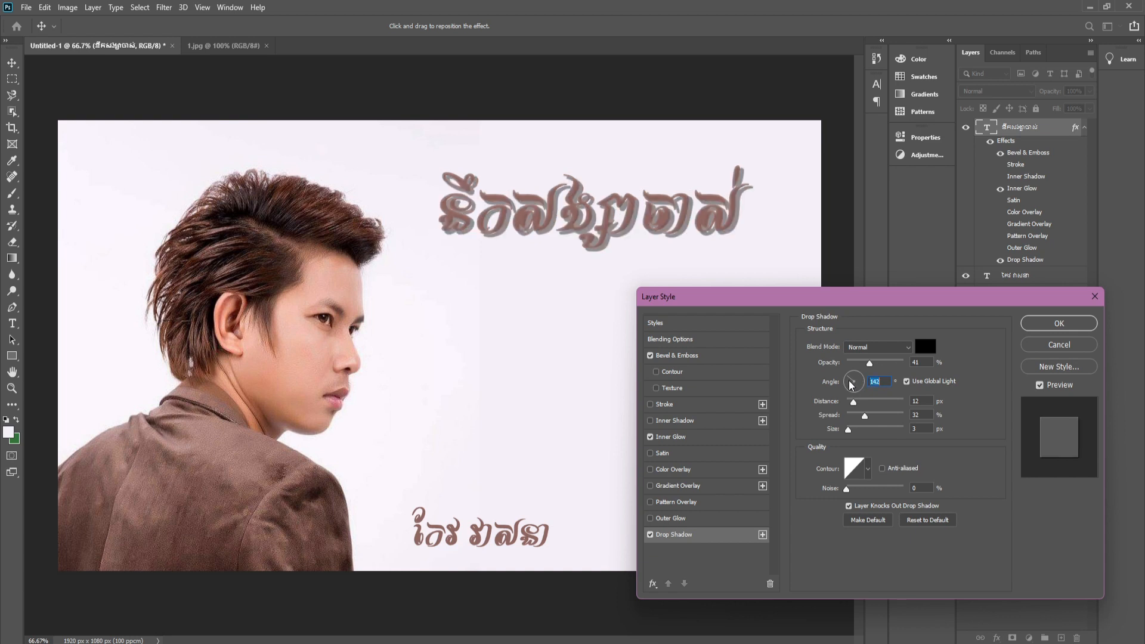
left_click_drag(866, 417, 841, 418)
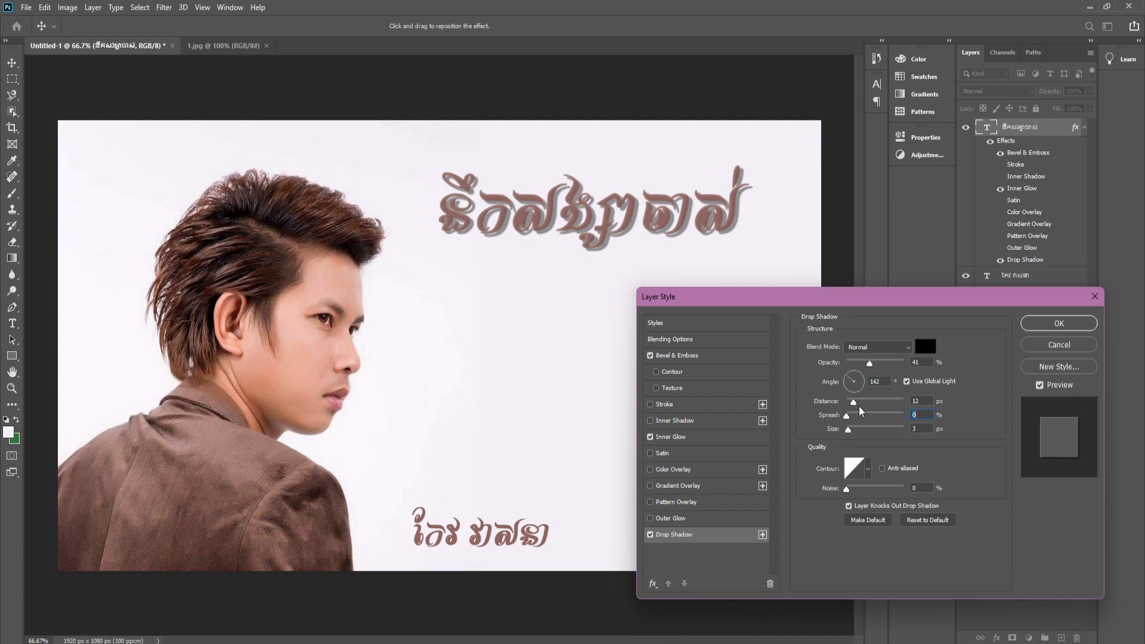
mouse_move(854, 402)
left_mouse_down()
mouse_move(866, 403)
mouse_move(845, 406)
mouse_move(888, 407)
mouse_move(859, 416)
left_mouse_up()
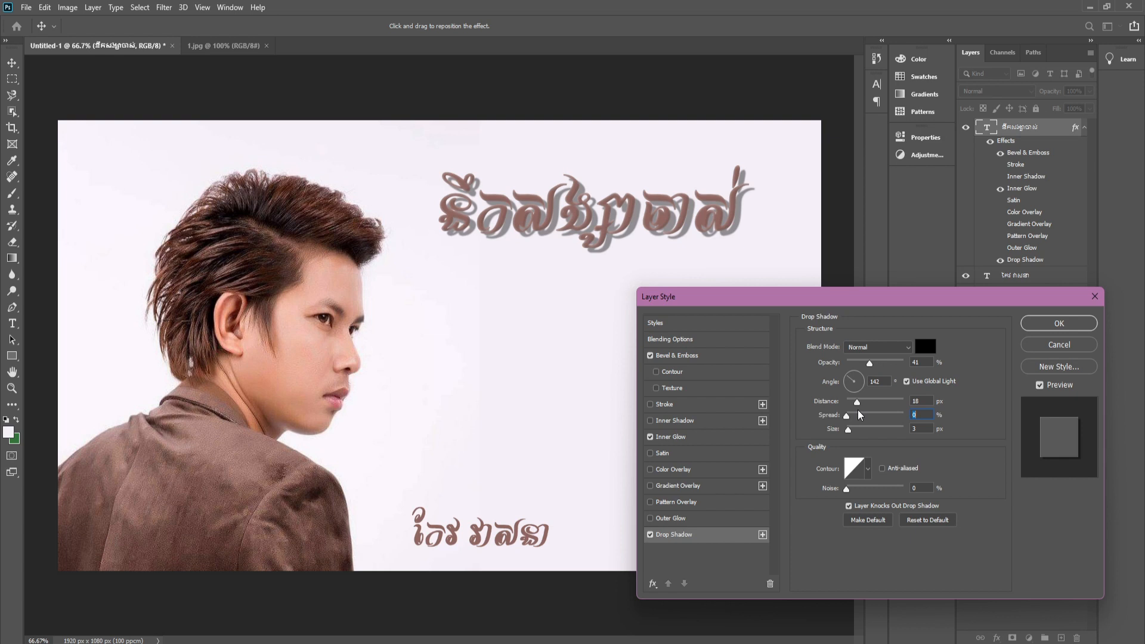
left_click_drag(860, 416, 836, 442)
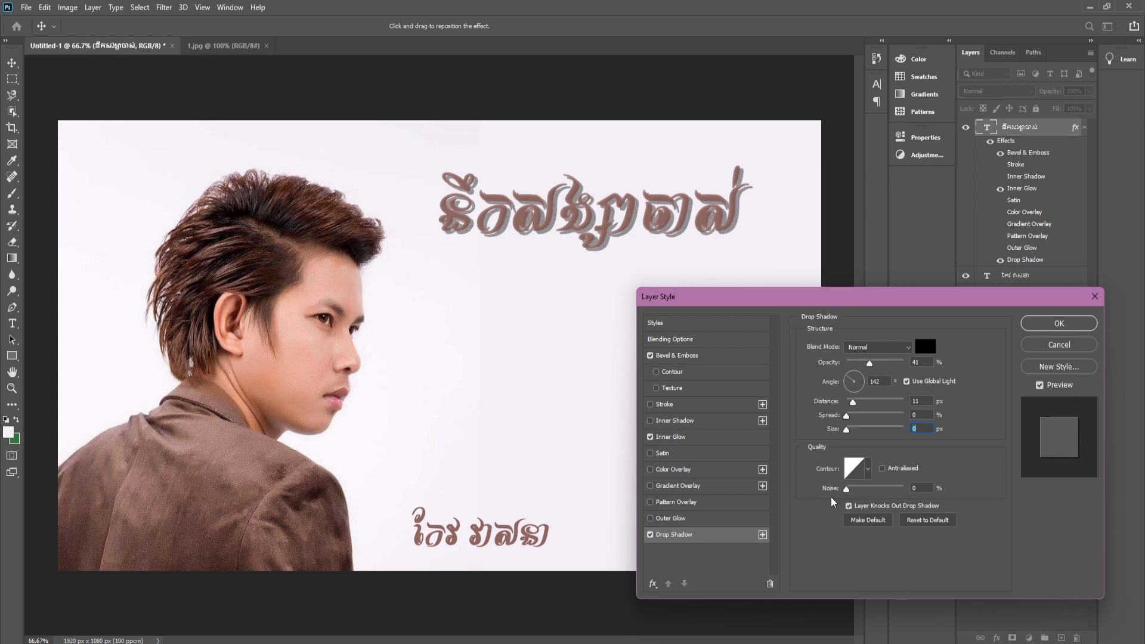
left_click(1056, 322)
Step: Insert "ច្រៀងដោយ" and a space before the name in the smaller Khmer text
left_click(508, 538)
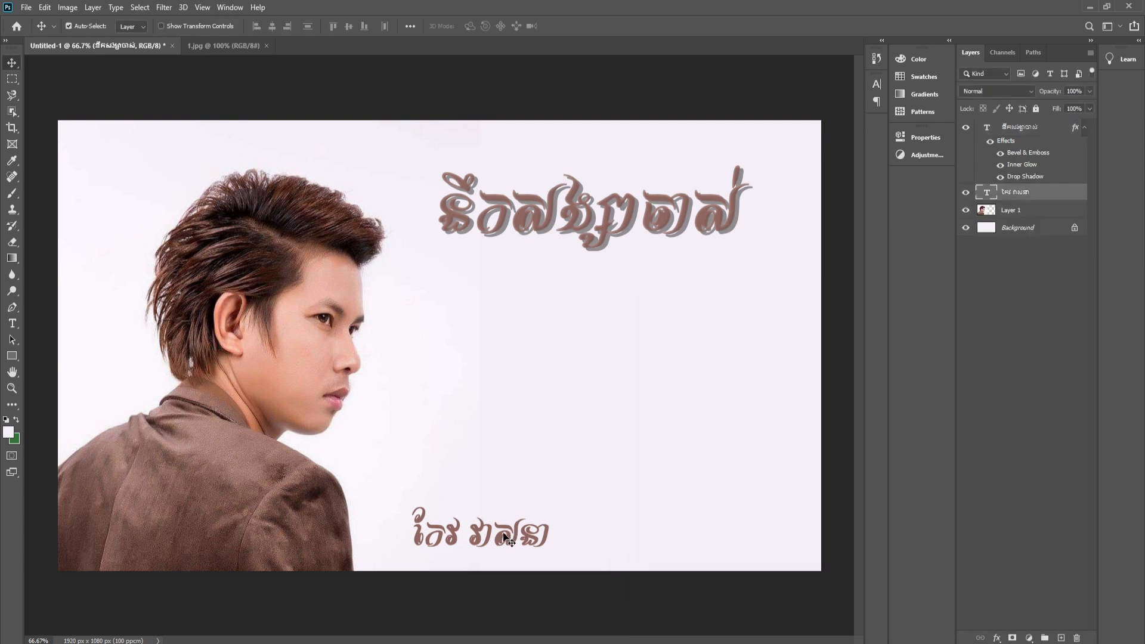
key("t")
left_click(426, 536)
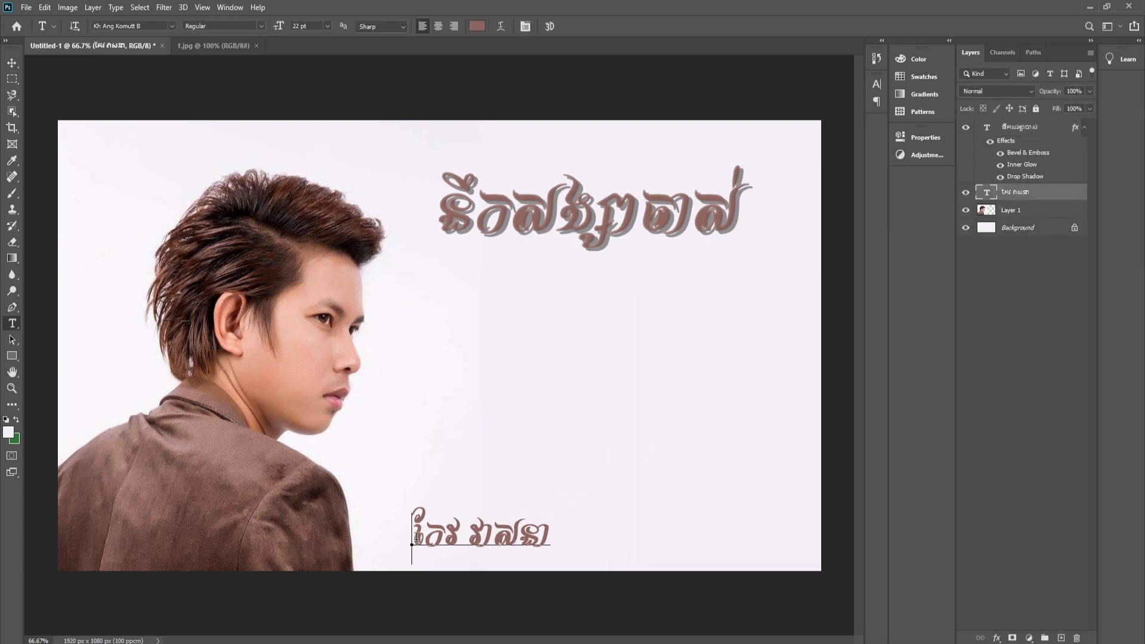
type("ម្រ")
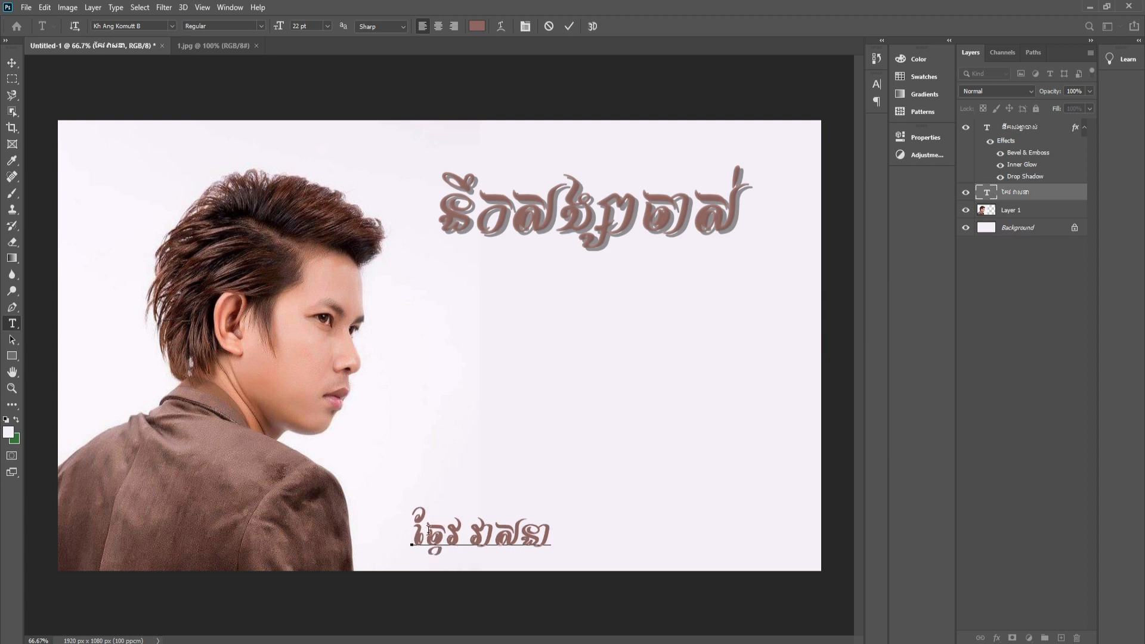
type("ៀងដោយ")
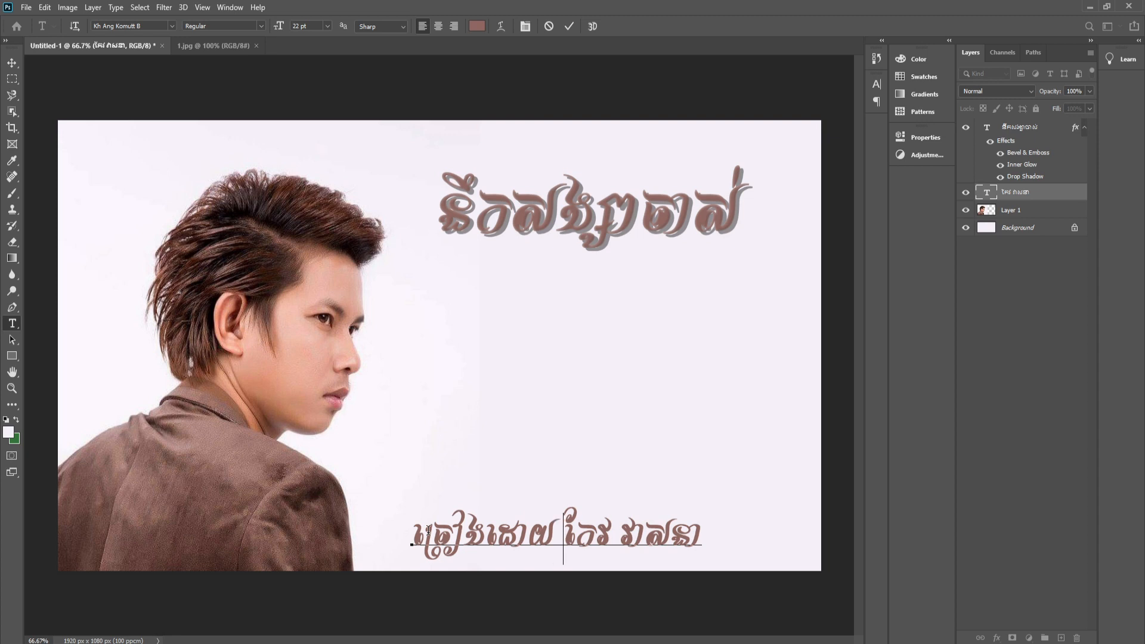
left_click(12, 63)
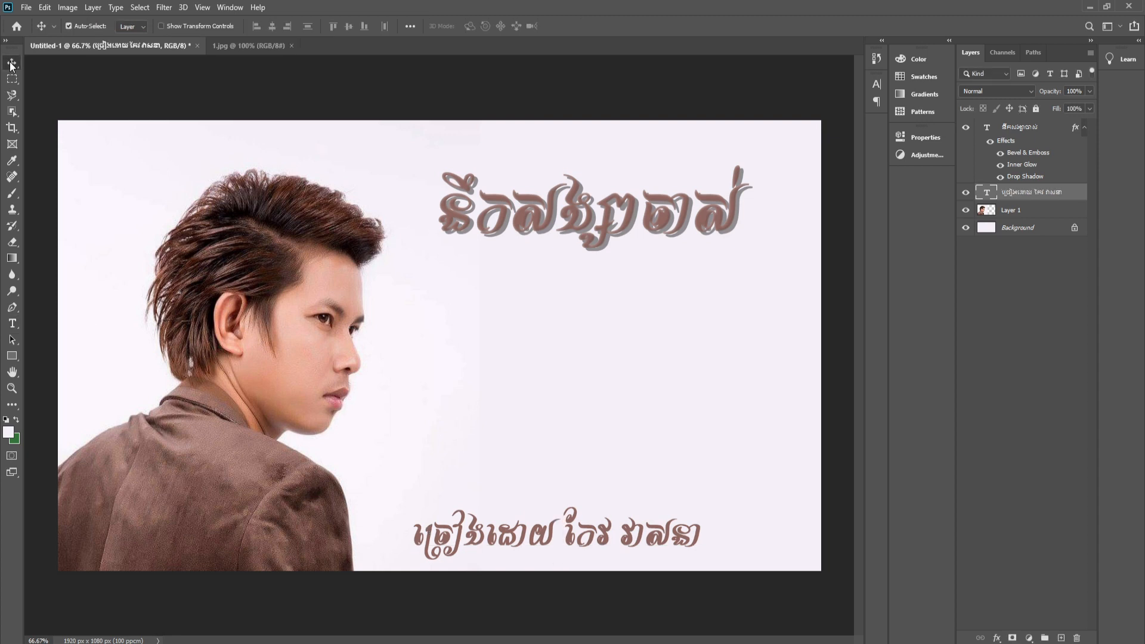
Step: Preview the Khmer fonts on the credit text and set its font to Kh Ang FreeHand
left_click(877, 84)
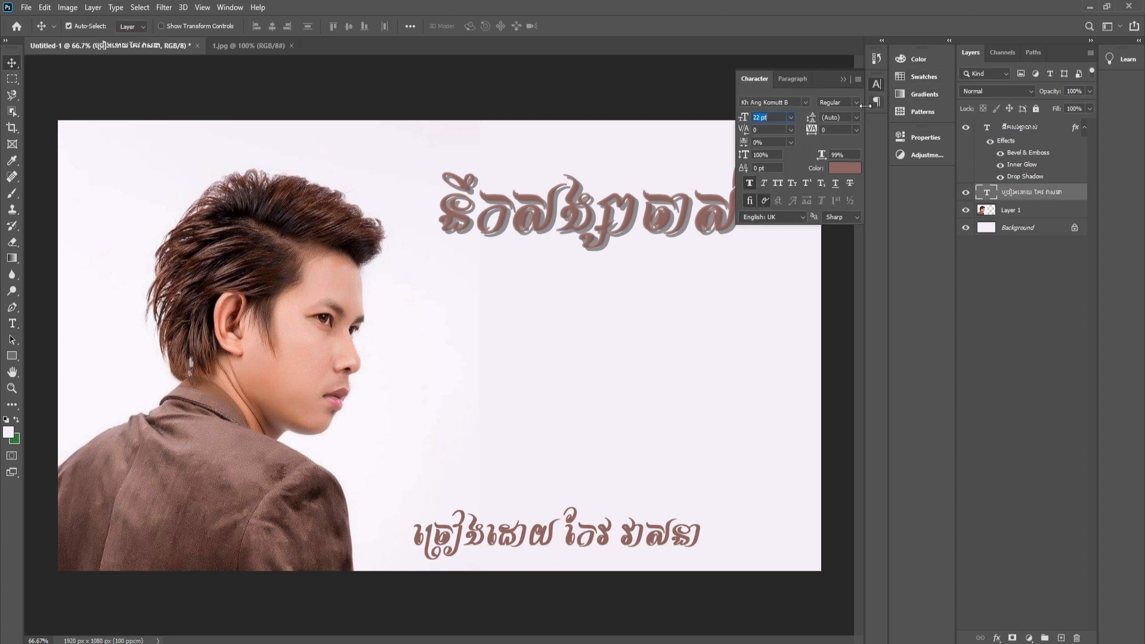
left_click(788, 102)
left_click(804, 102)
scroll(847, 408, "down", 10)
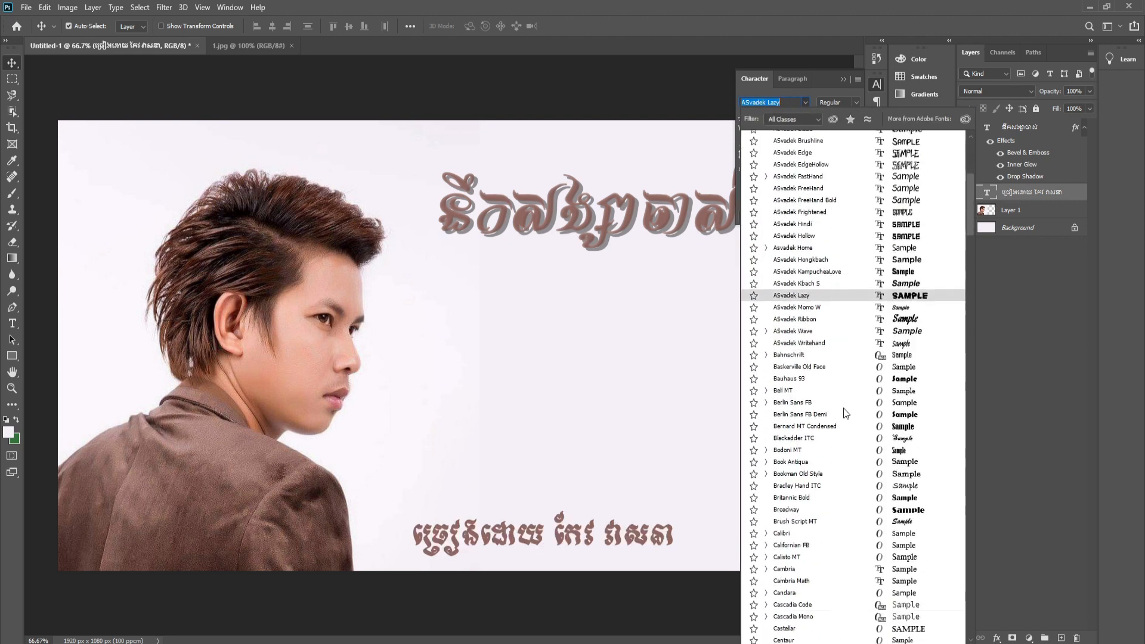
scroll(852, 404, "down", 15)
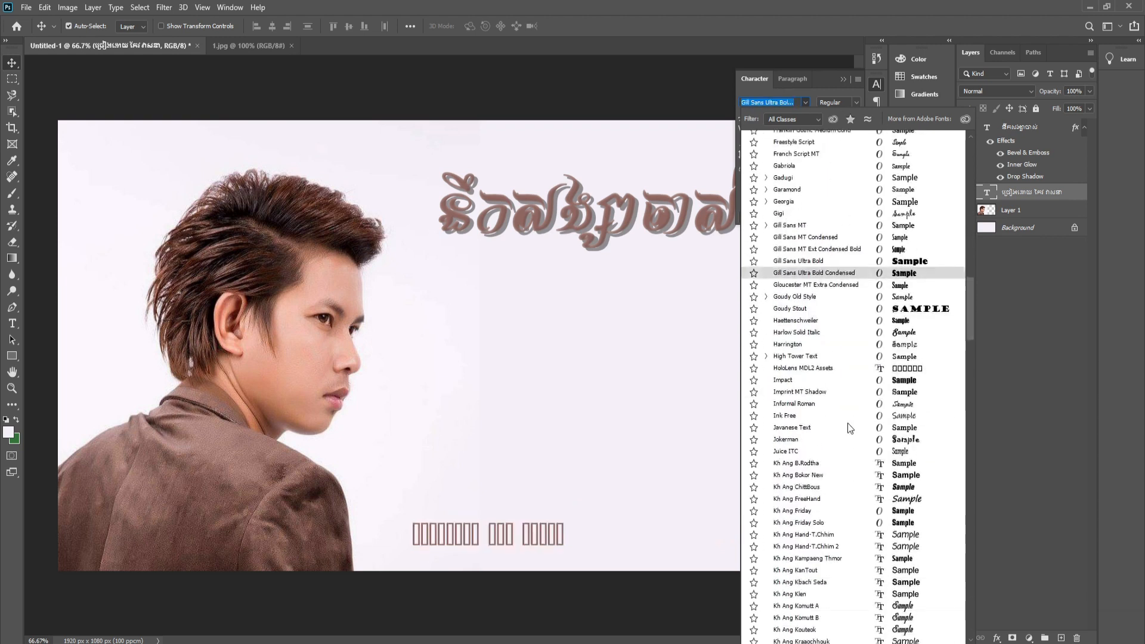
scroll(847, 425, "down", 15)
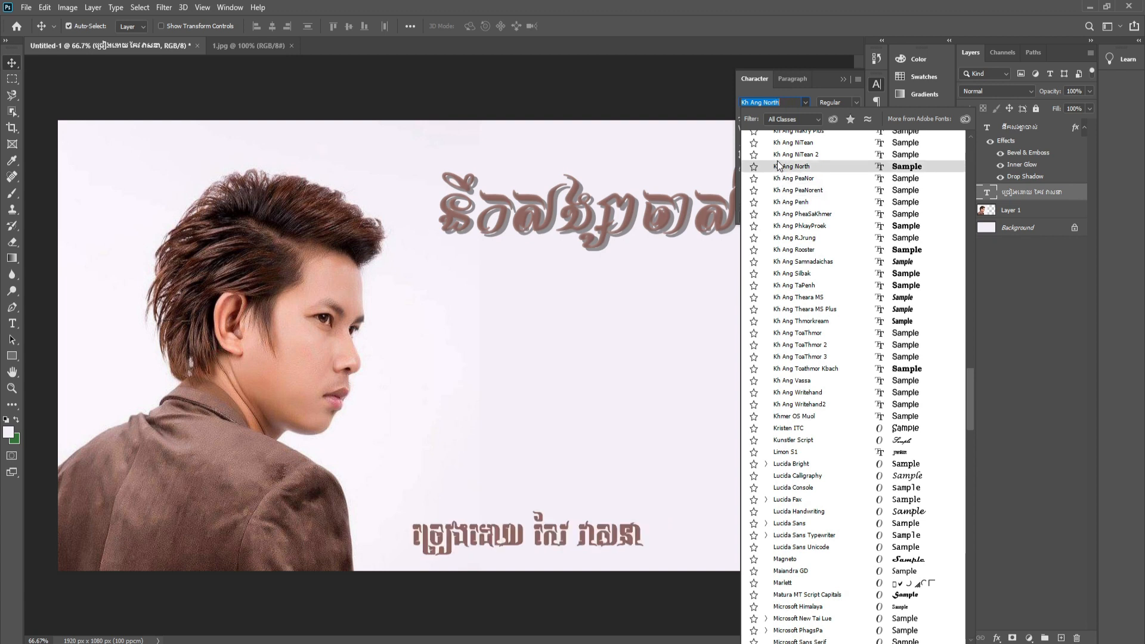
scroll(778, 166, "up", 1)
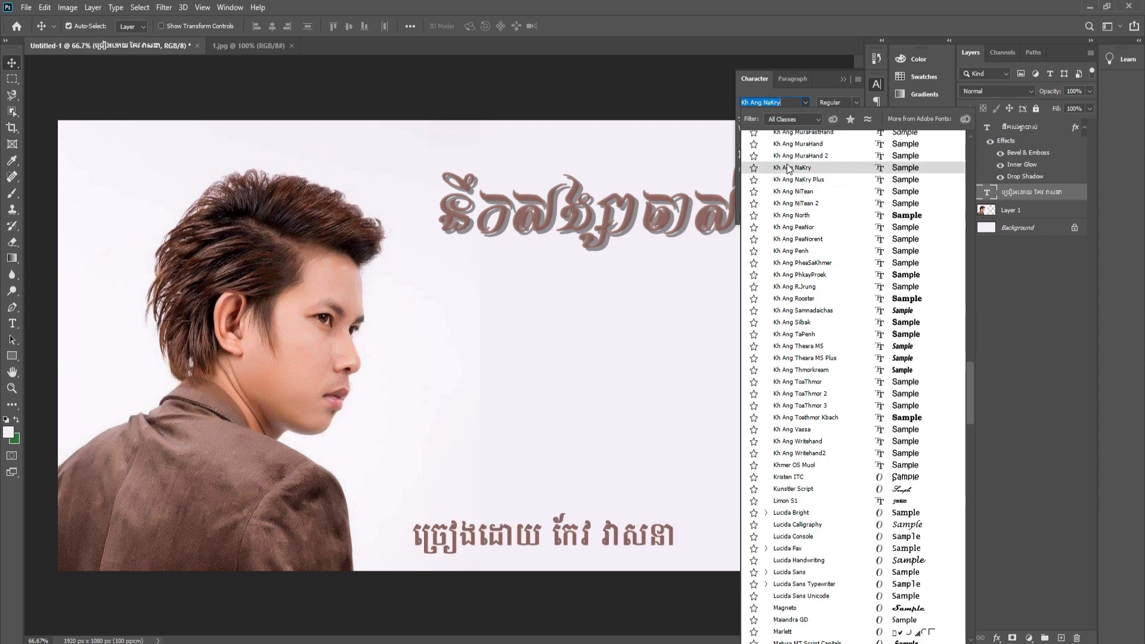
scroll(792, 179, "up", 1)
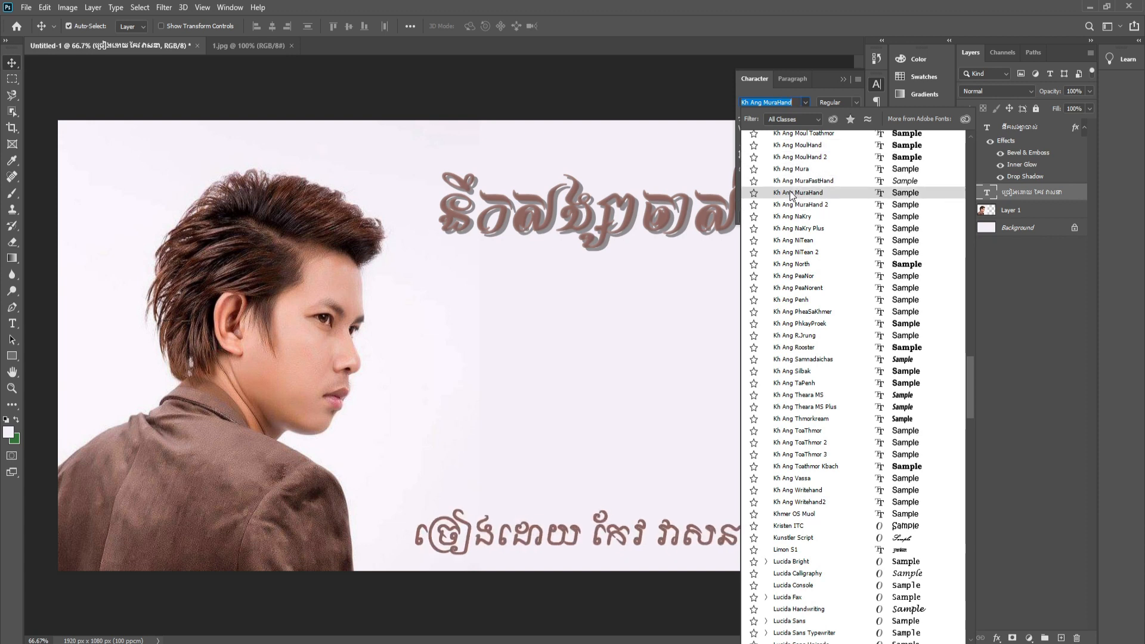
scroll(790, 202, "up", 1)
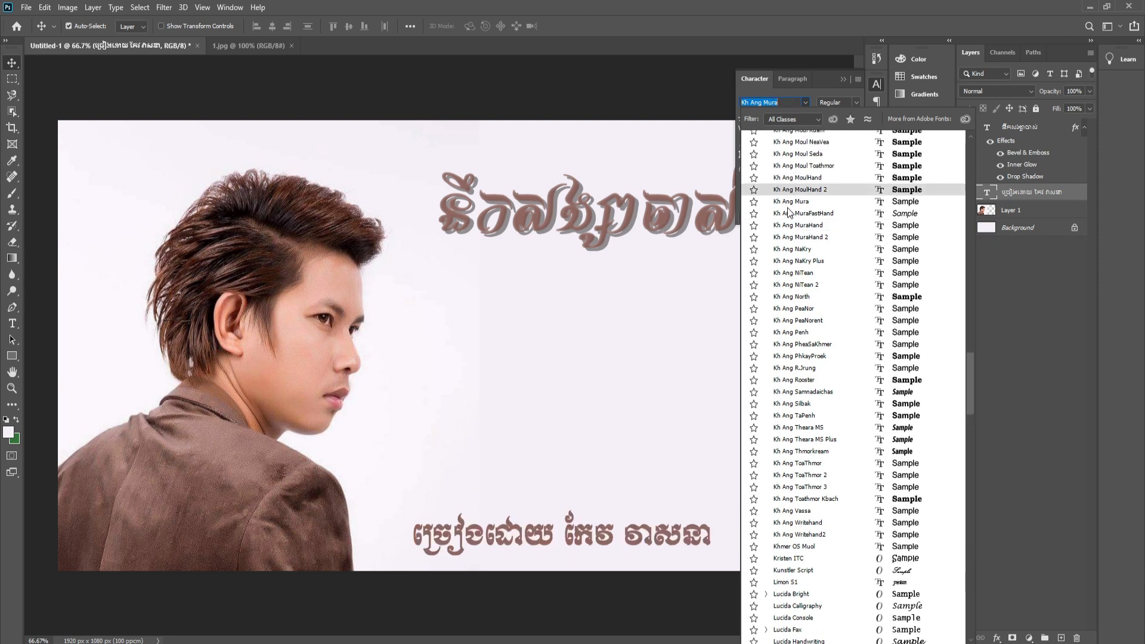
scroll(788, 212, "up", 1)
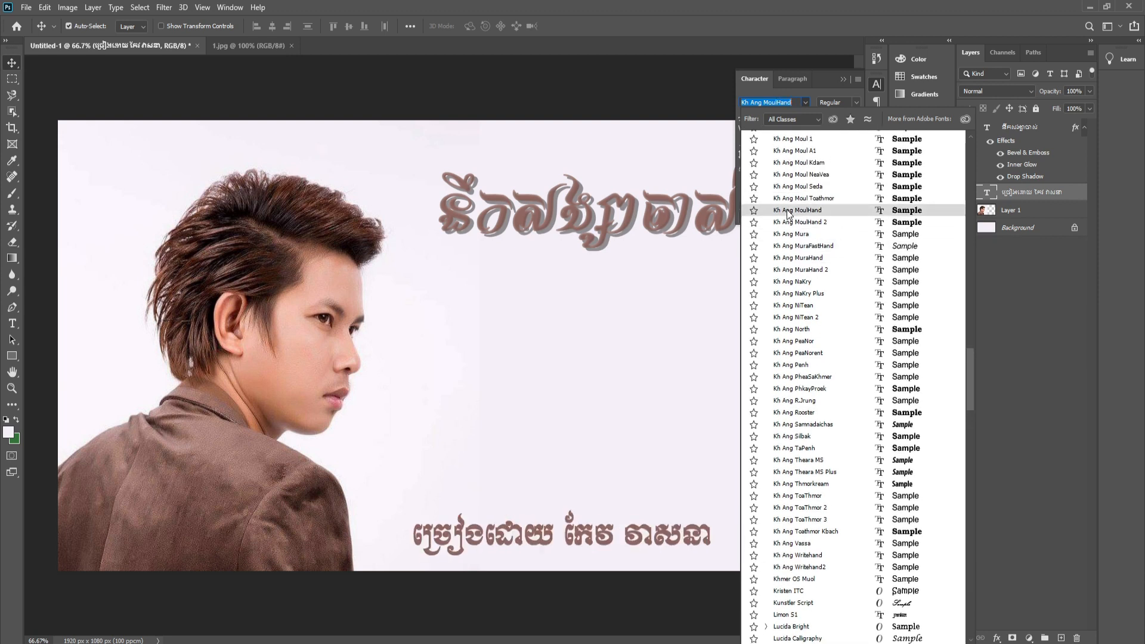
scroll(788, 197, "up", 2)
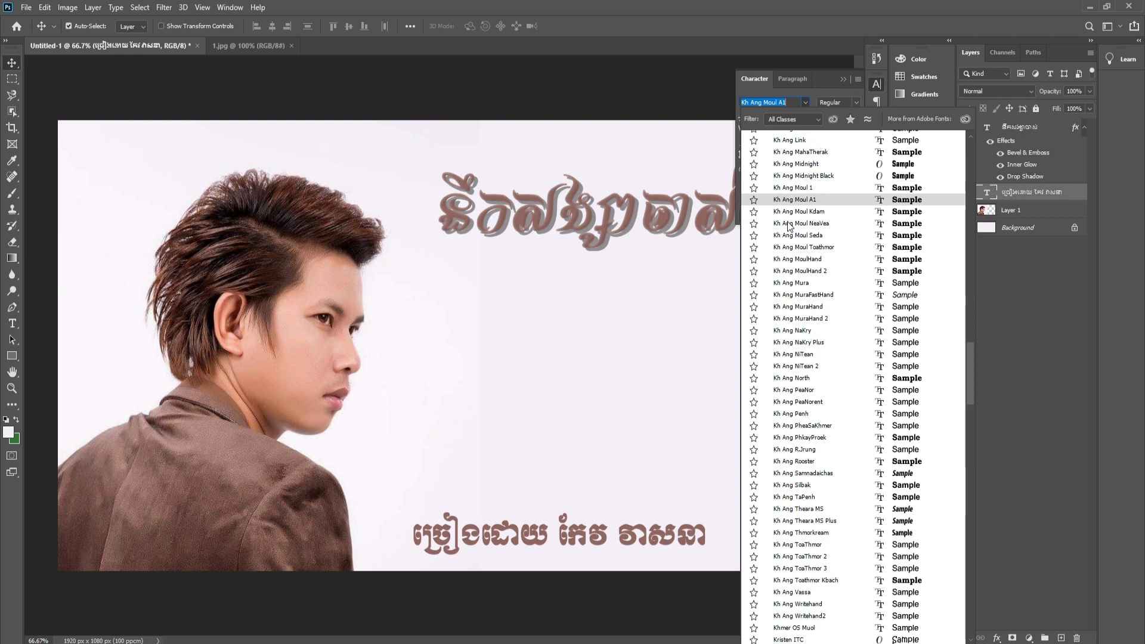
scroll(789, 232, "up", 2)
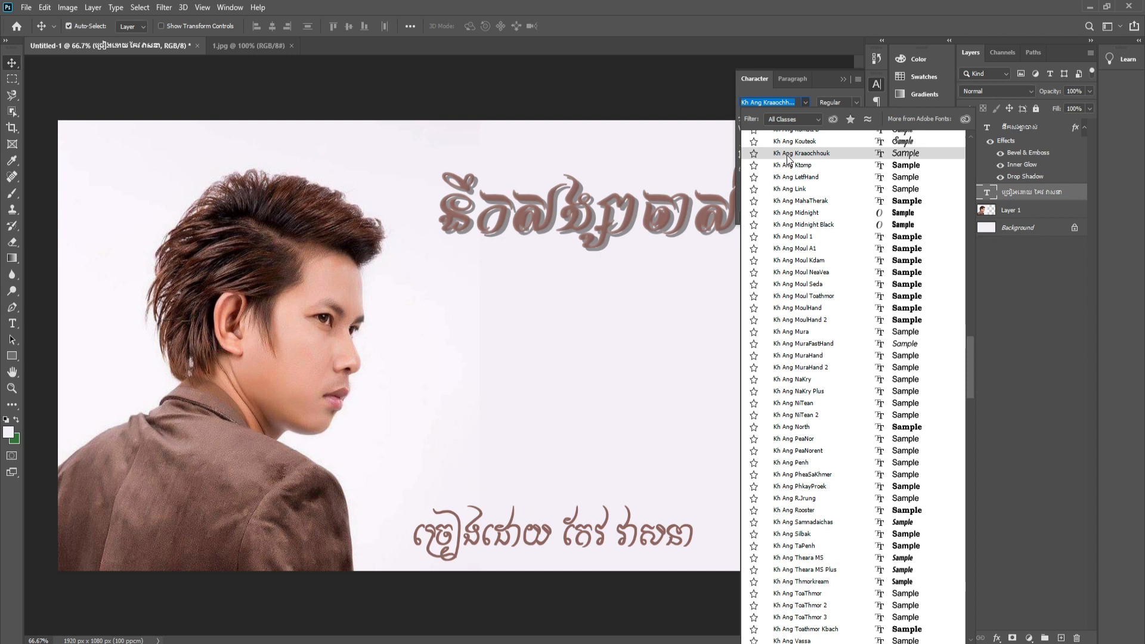
scroll(789, 152, "up", 2)
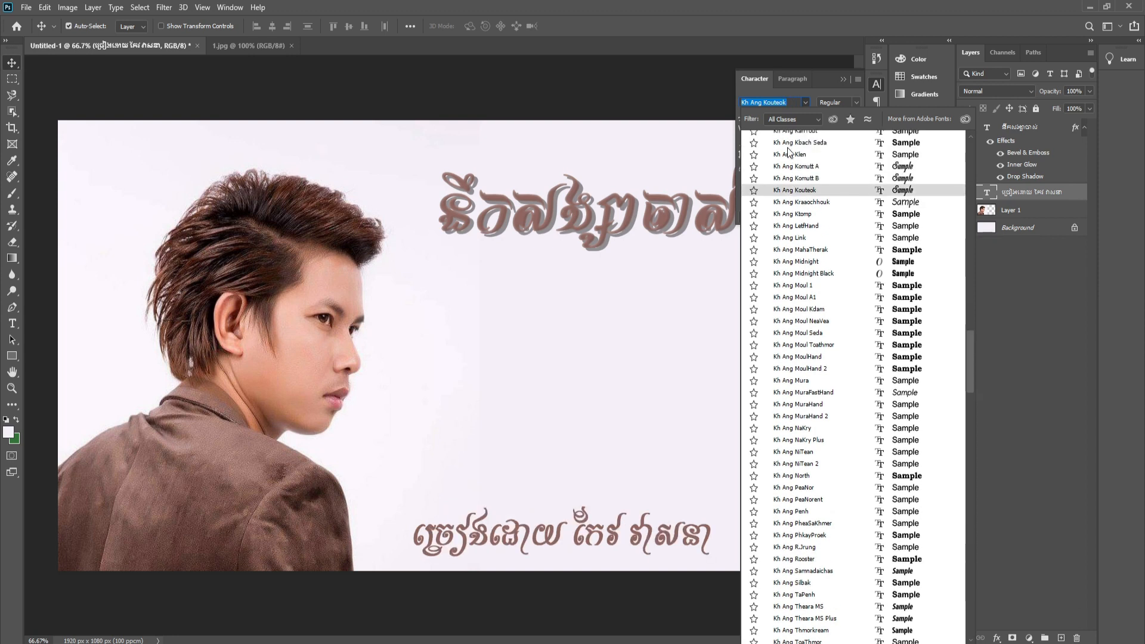
scroll(789, 158, "up", 3)
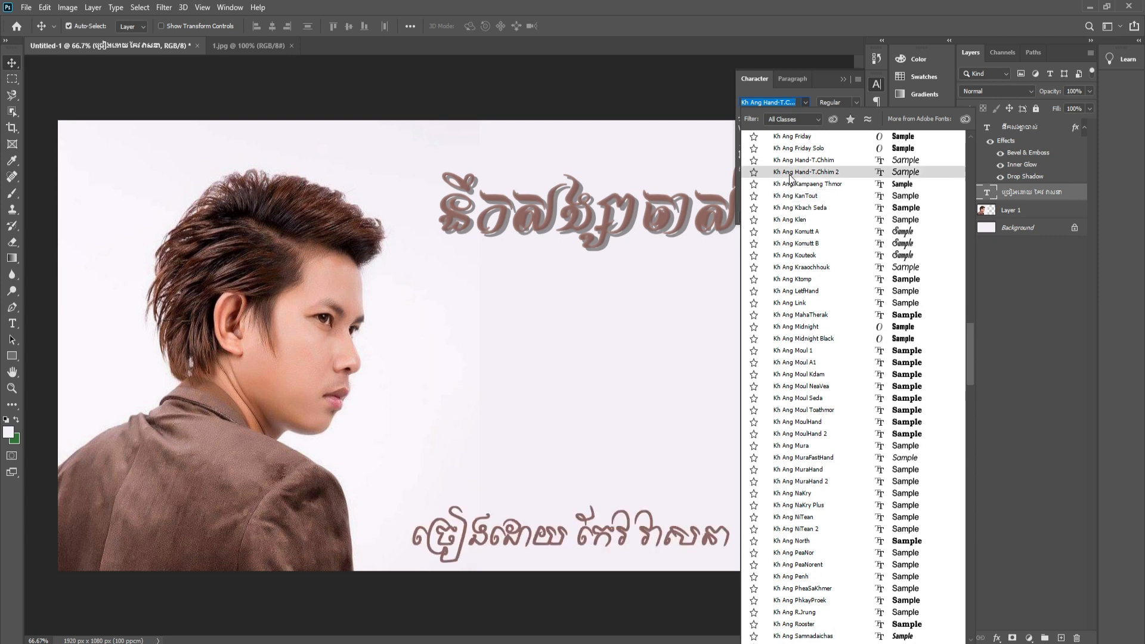
scroll(790, 160, "up", 3)
scroll(789, 158, "up", 1)
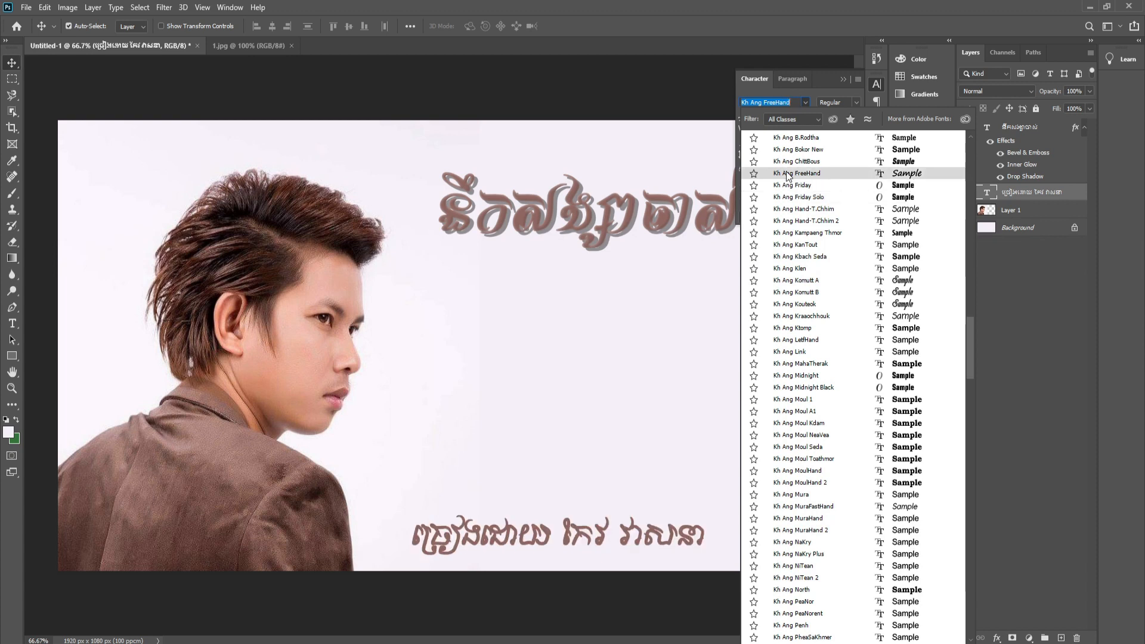
left_click(787, 173)
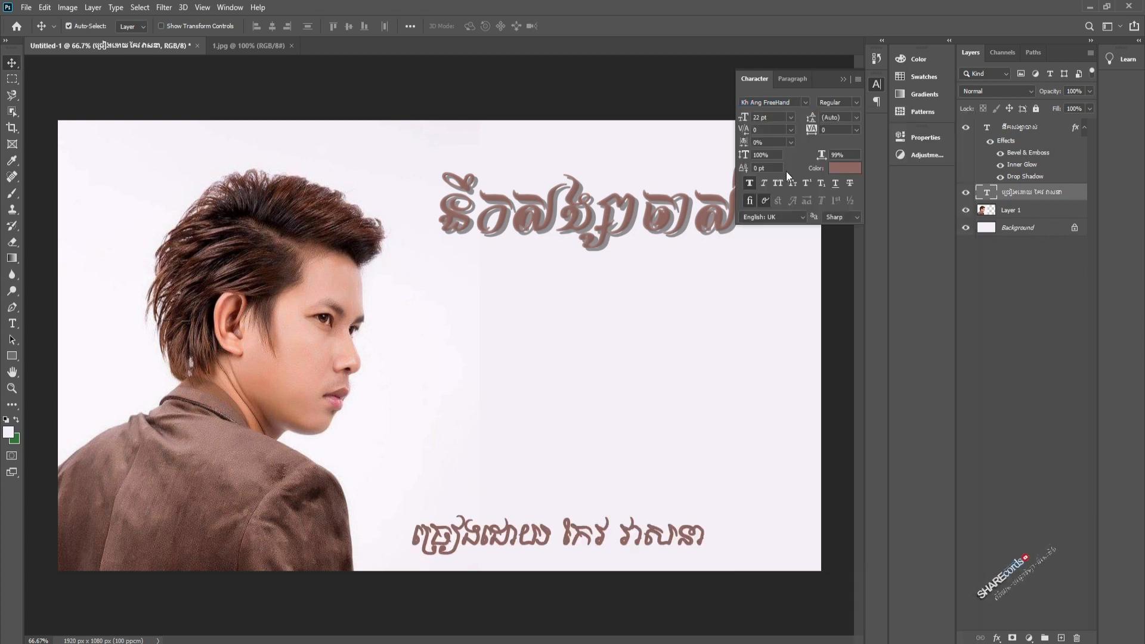
Step: Reduce the credit text to 13 pt and move it into the lower-right corner of the canvas
left_click_drag(744, 121, 740, 118)
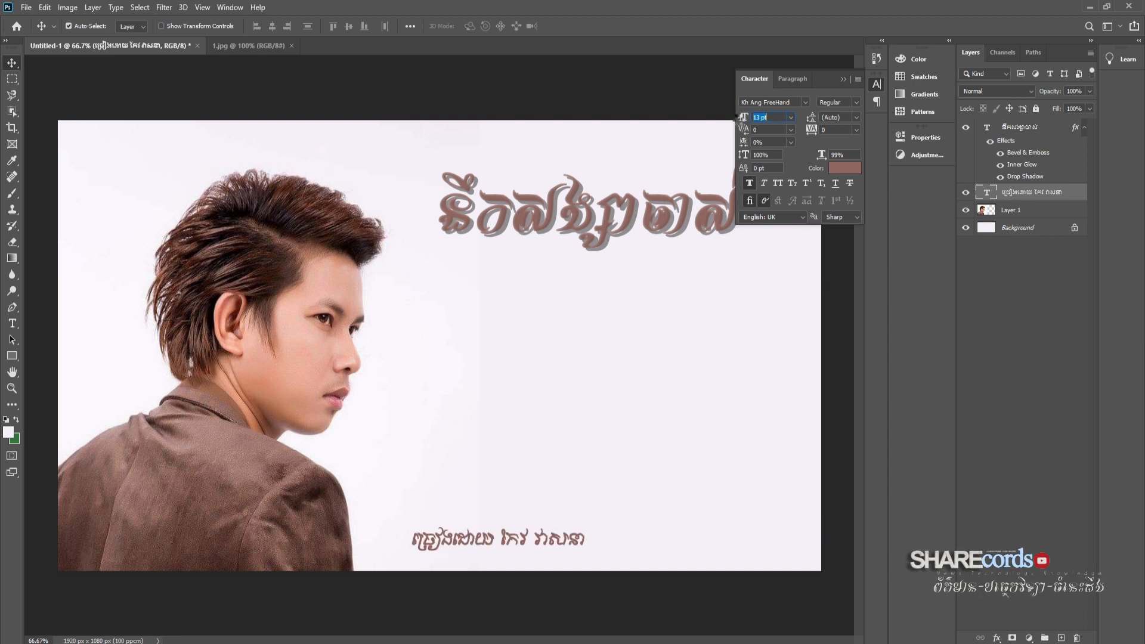
left_click_drag(505, 544, 722, 552)
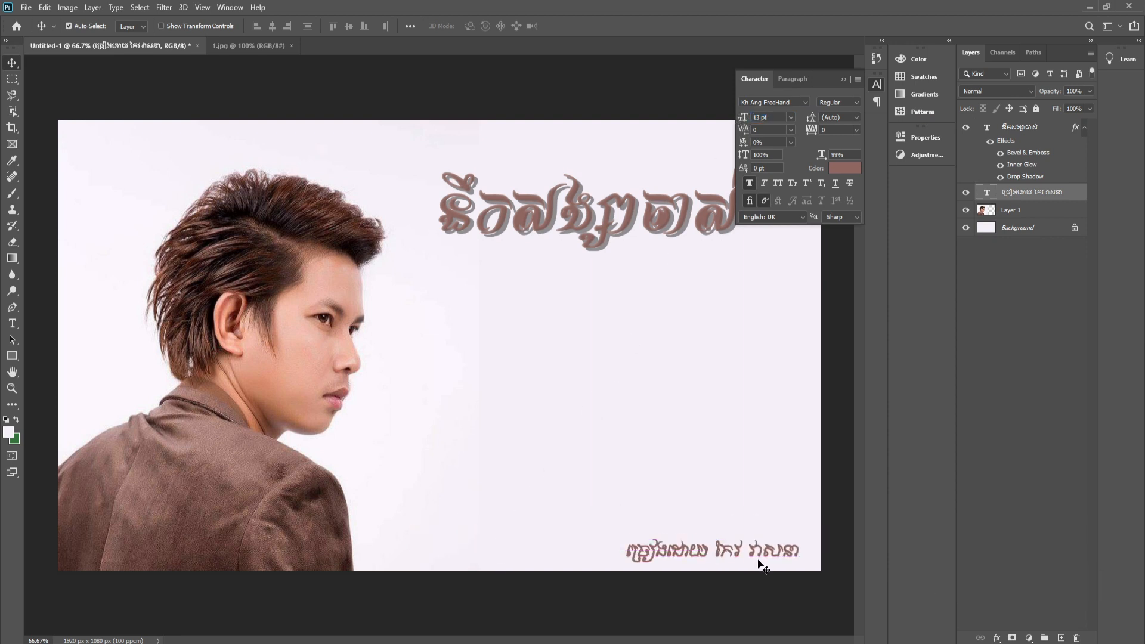
left_click(579, 469)
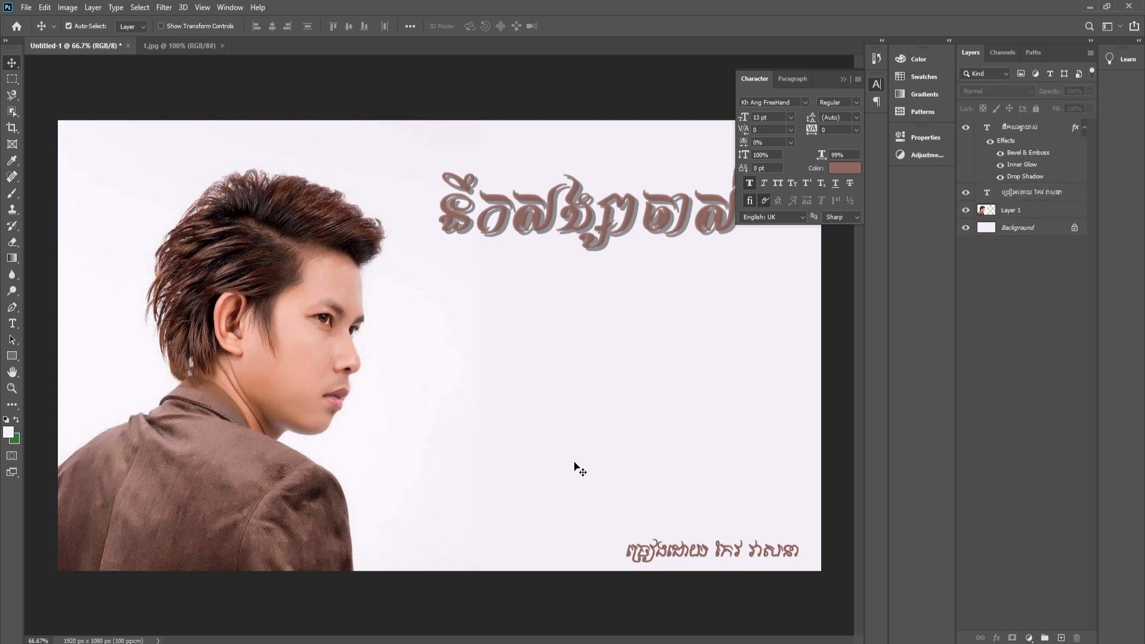
left_click(874, 84)
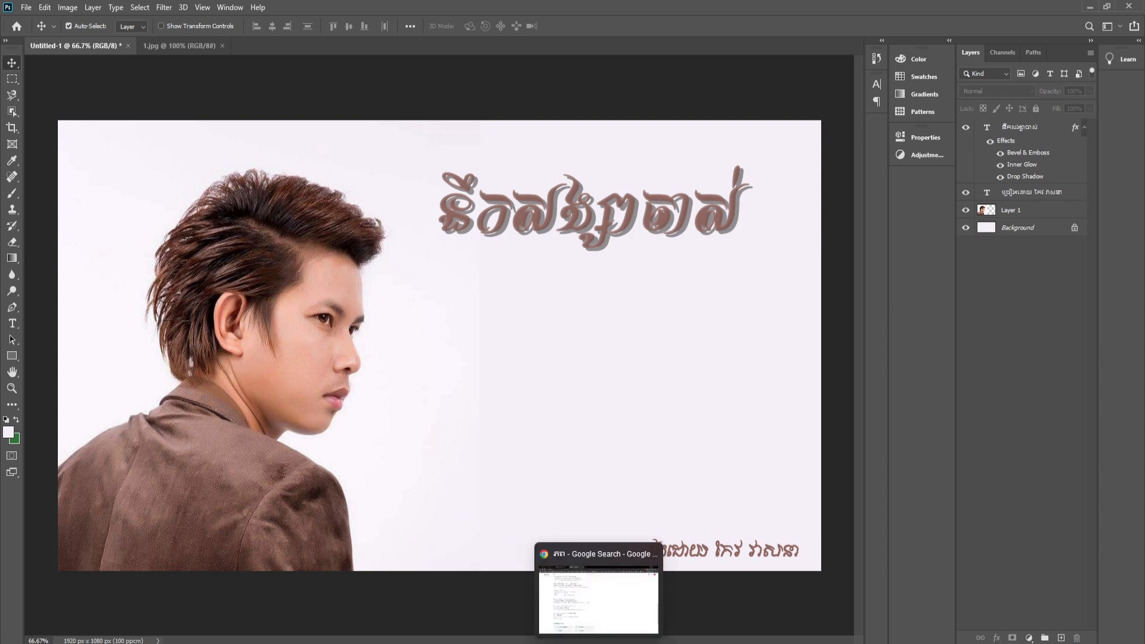
Step: Try the portrait layer farther right on the canvas, under the start of the title text
left_click(413, 366)
left_click_drag(314, 351, 491, 357)
left_click_drag(442, 392, 344, 376)
right_click(341, 374)
left_click(342, 353)
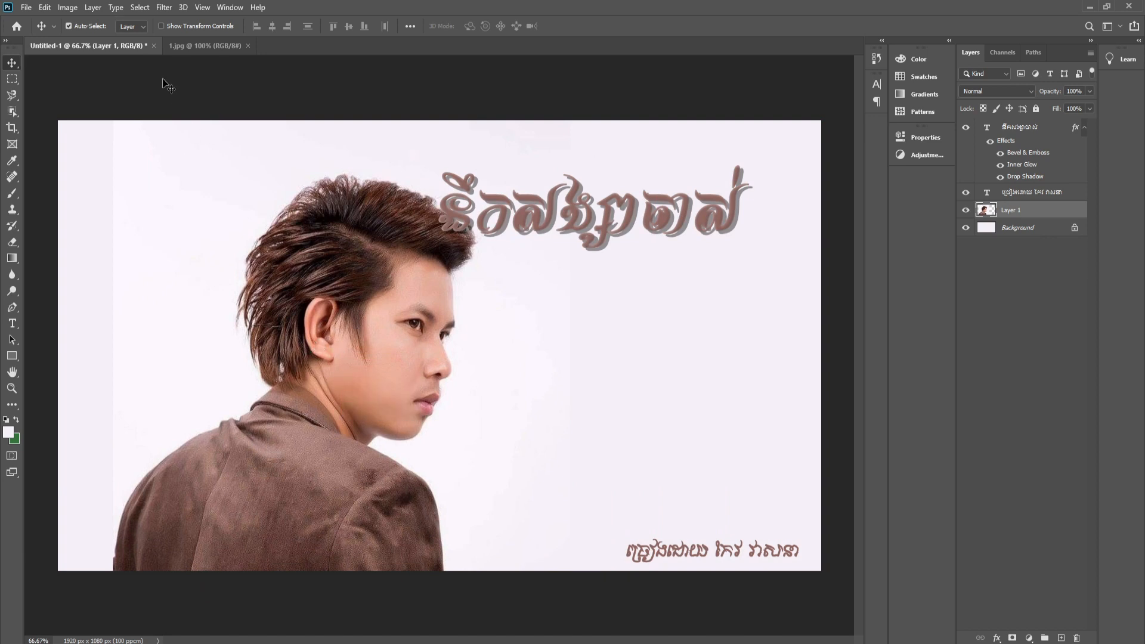
Step: Apply Auto Tone to the portrait layer and move the portrait back against the canvas's left edge
left_click(141, 9)
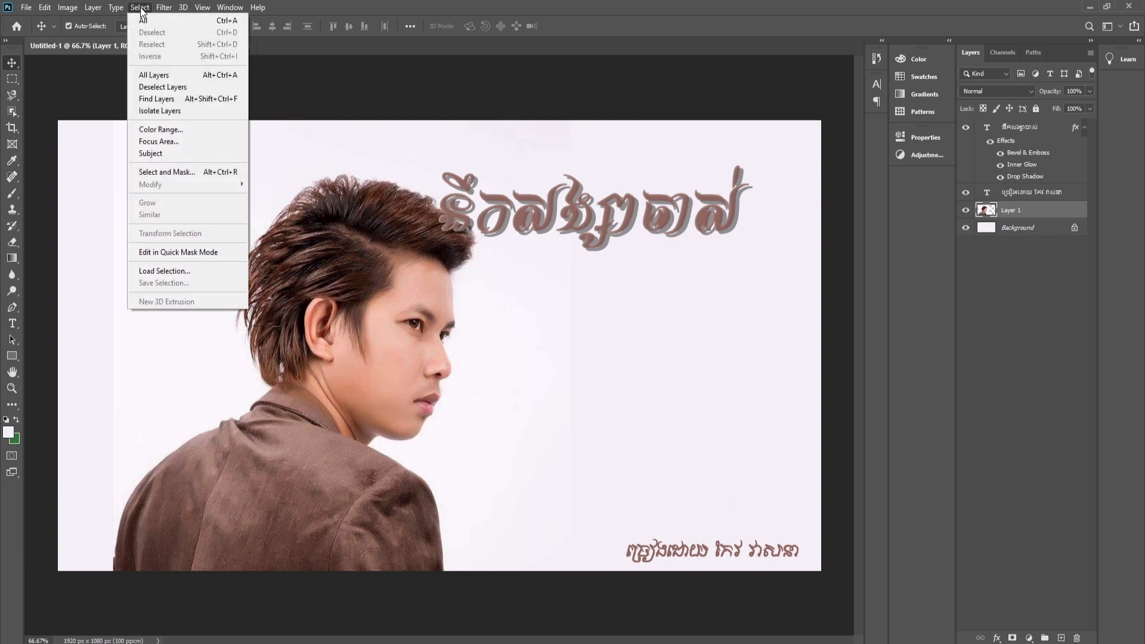
mouse_move(96, 12)
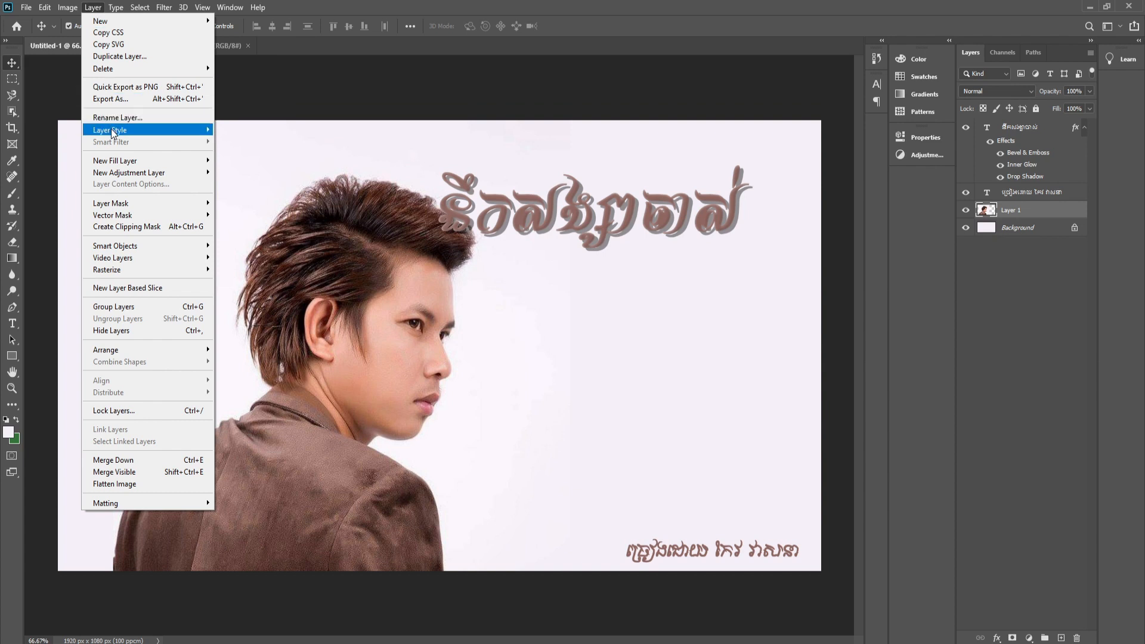
mouse_move(113, 133)
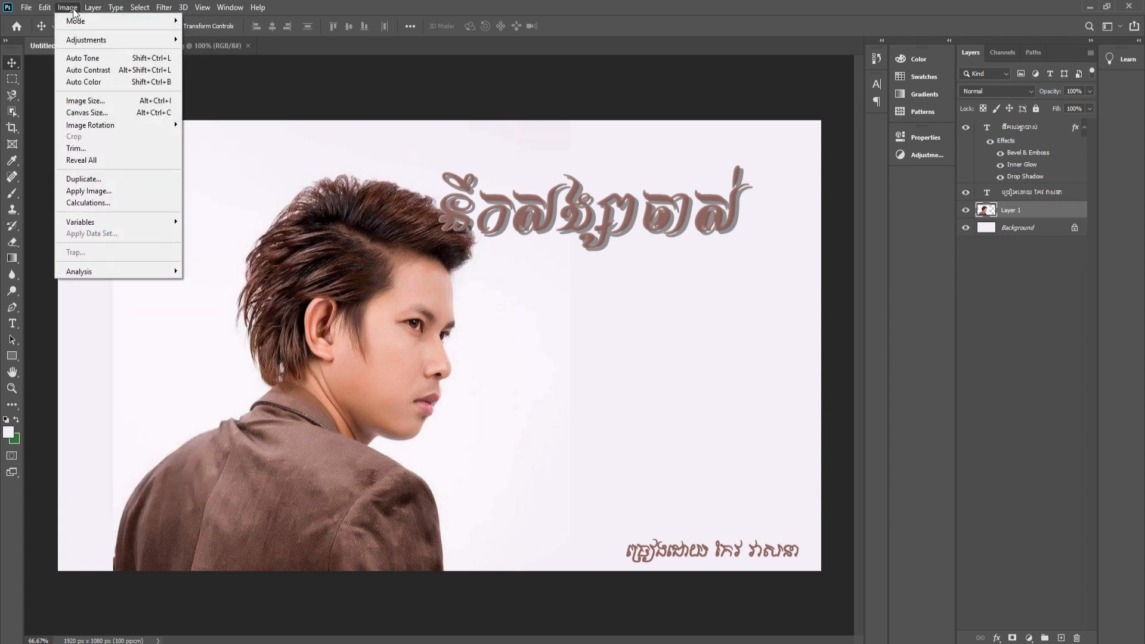
left_click(84, 58)
left_click_drag(306, 328, 203, 327)
mouse_move(340, 333)
left_mouse_down()
mouse_move(282, 329)
mouse_move(358, 331)
mouse_move(341, 332)
left_mouse_up()
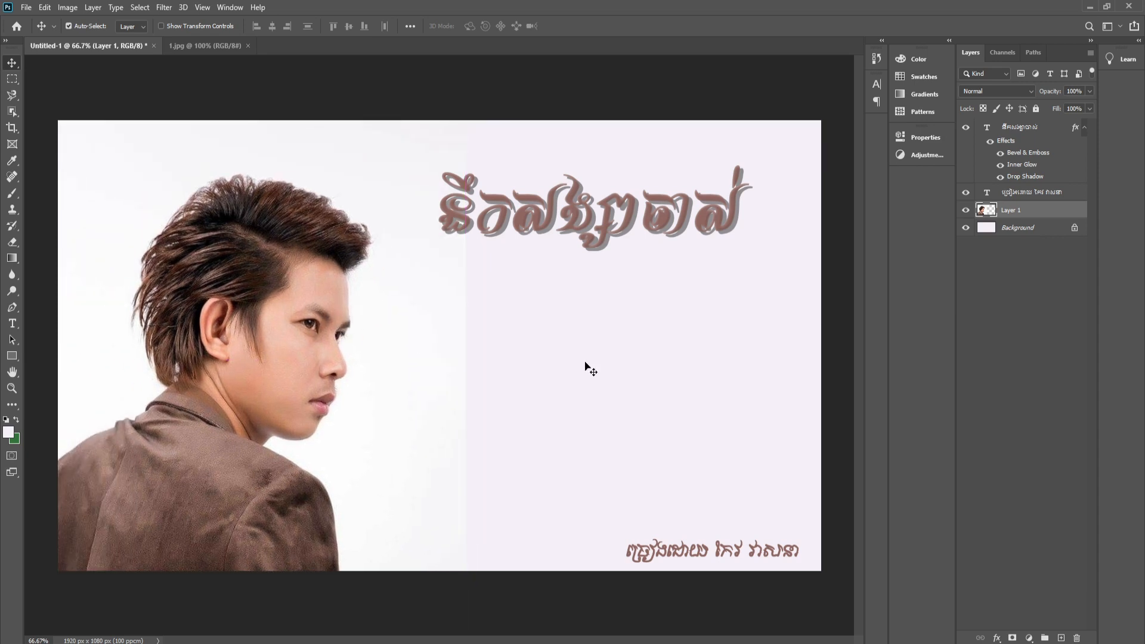
Step: Fill the Background layer with the pale colour RGB 248, 247, 249 and shift the portrait layer up and to the right
left_click(586, 368)
left_click(9, 432)
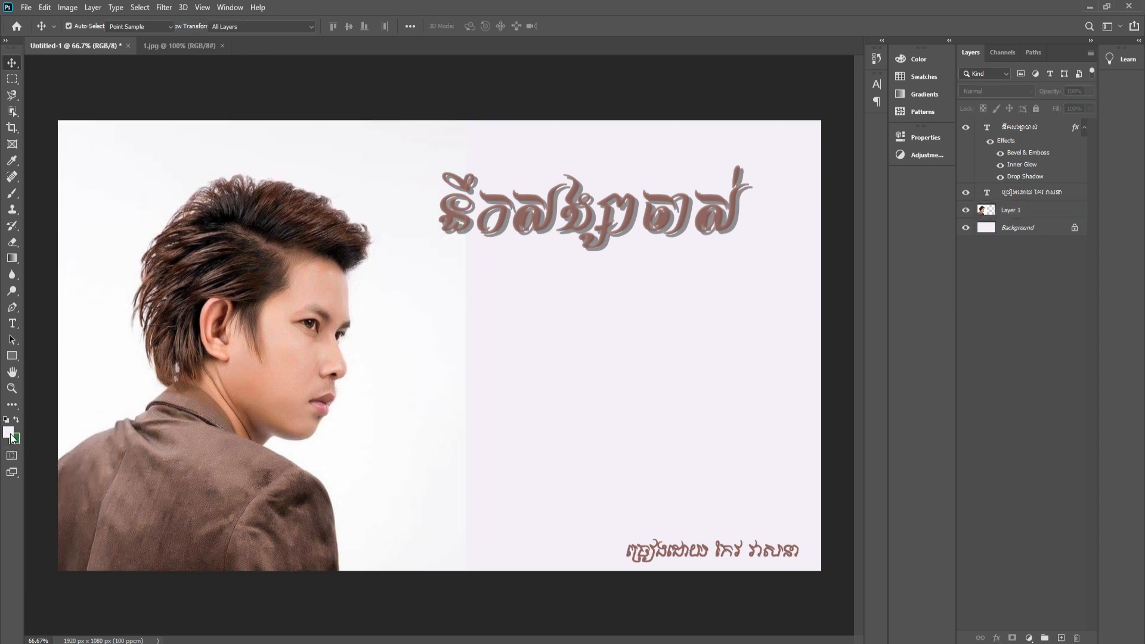
left_click(978, 95)
key("v")
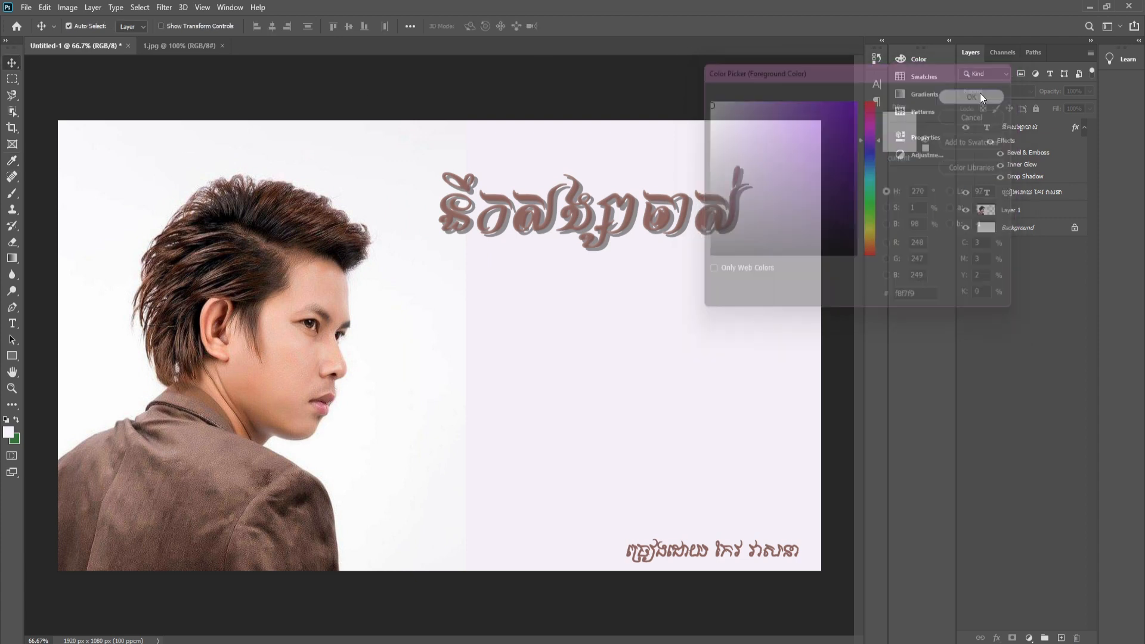
left_click(984, 233)
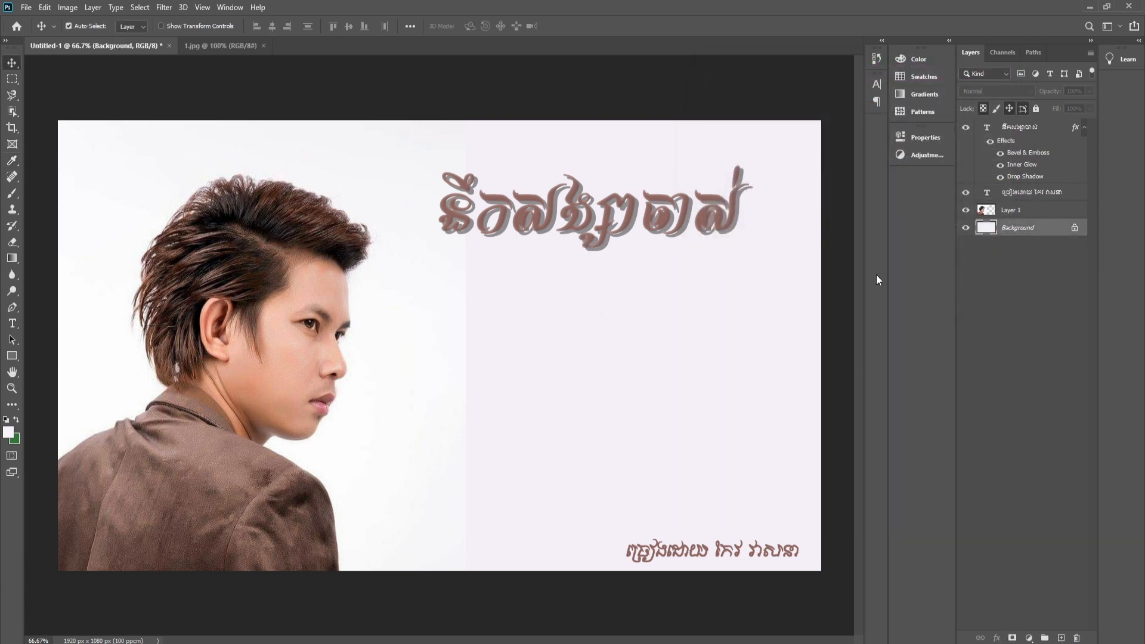
left_click_drag(242, 244, 273, 242)
Step: Try flipping the whole canvas horizontally and undo the flip
left_click(95, 9)
mouse_move(68, 9)
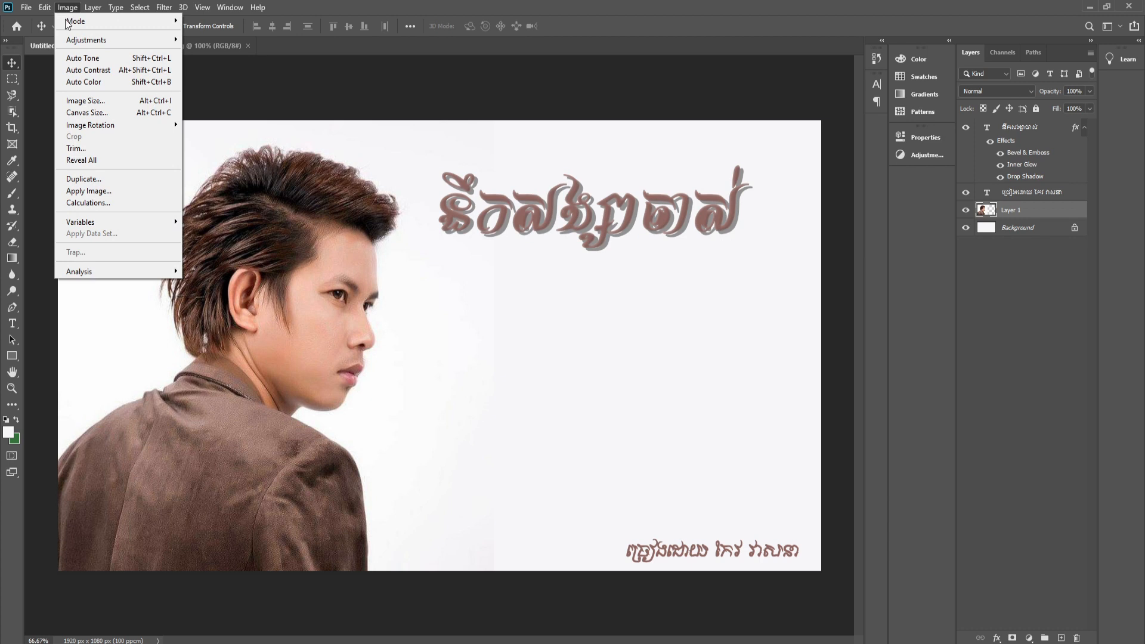
mouse_move(93, 125)
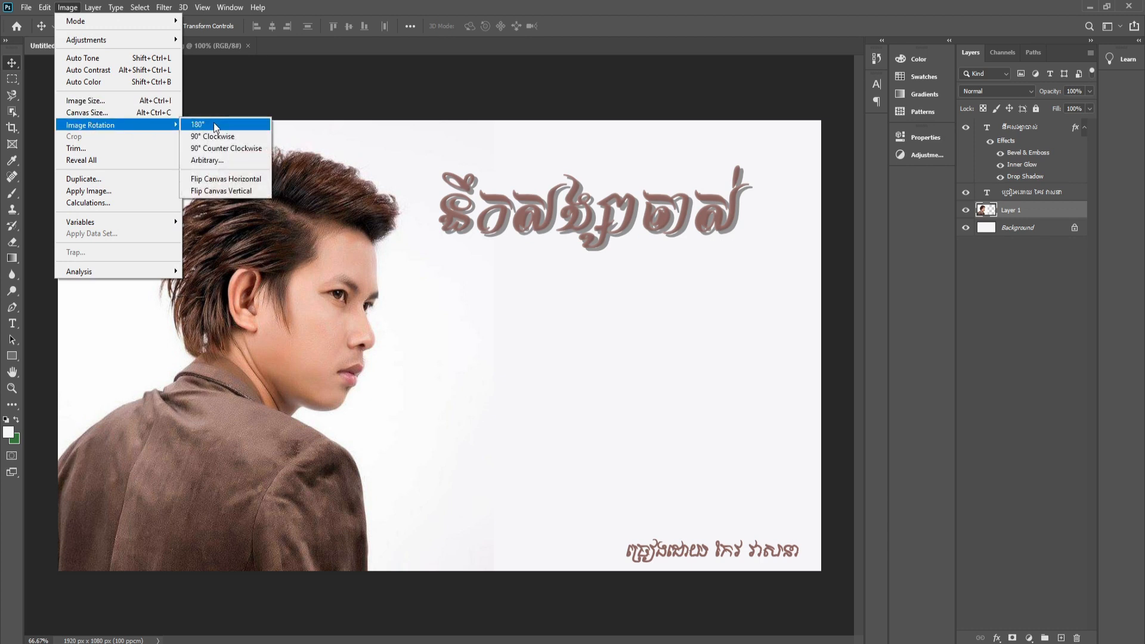
left_click(223, 179)
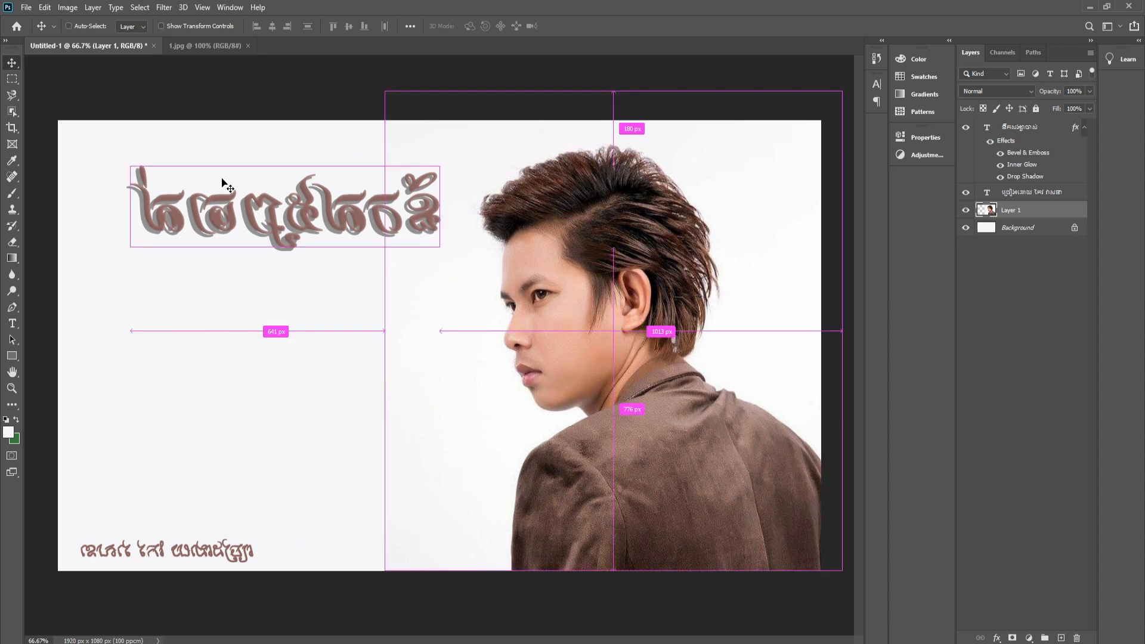
key("ctrl+z")
Step: Move the portrait back against the canvas's left edge and nudge the title slightly up and to the left
left_click_drag(284, 274, 246, 273)
left_click_drag(494, 221, 482, 215)
left_click(734, 564)
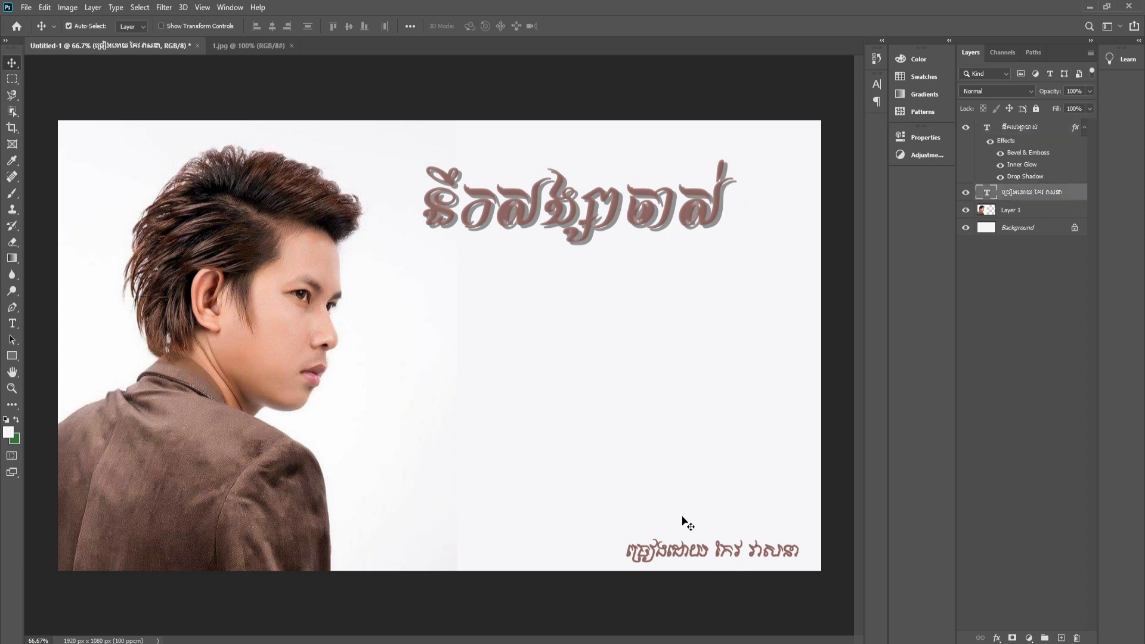
left_click(554, 389)
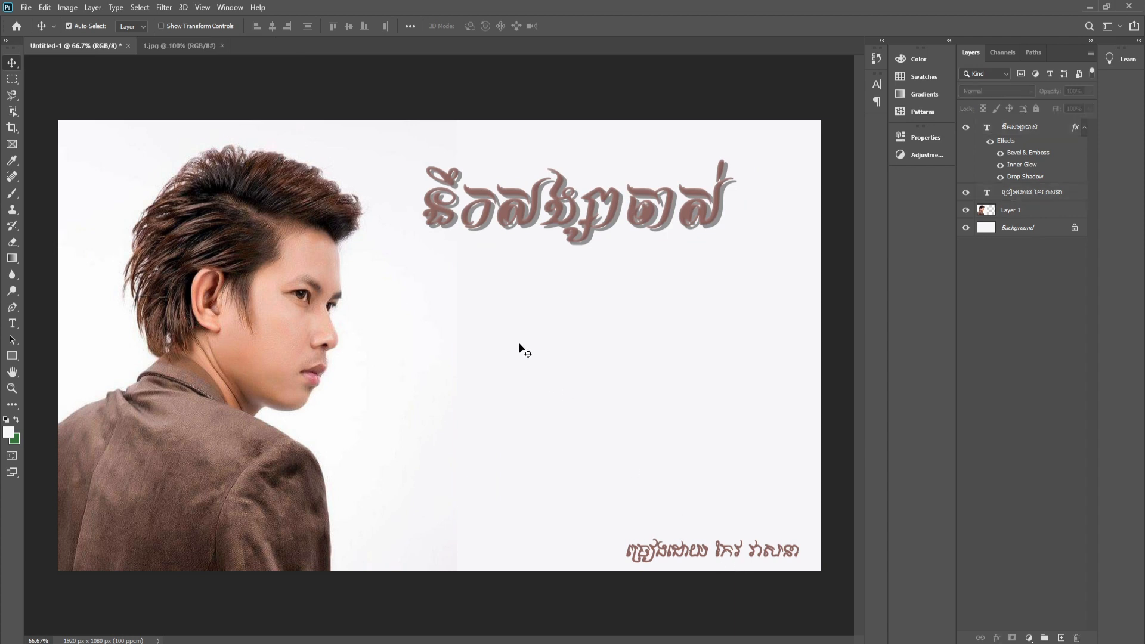
Step: Enlarge the title to 46 pt and move it down to mid-height of the canvas beside the face
left_click_drag(519, 218, 503, 302)
left_click(873, 83)
left_click_drag(743, 118, 747, 115)
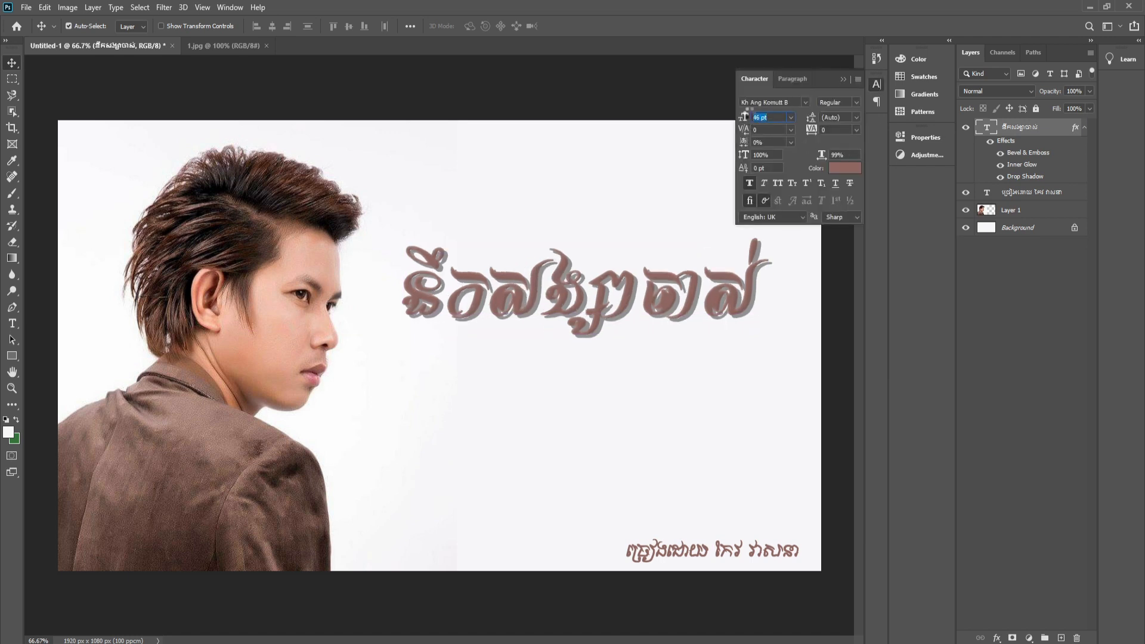
left_click_drag(602, 339, 605, 380)
left_click(560, 240)
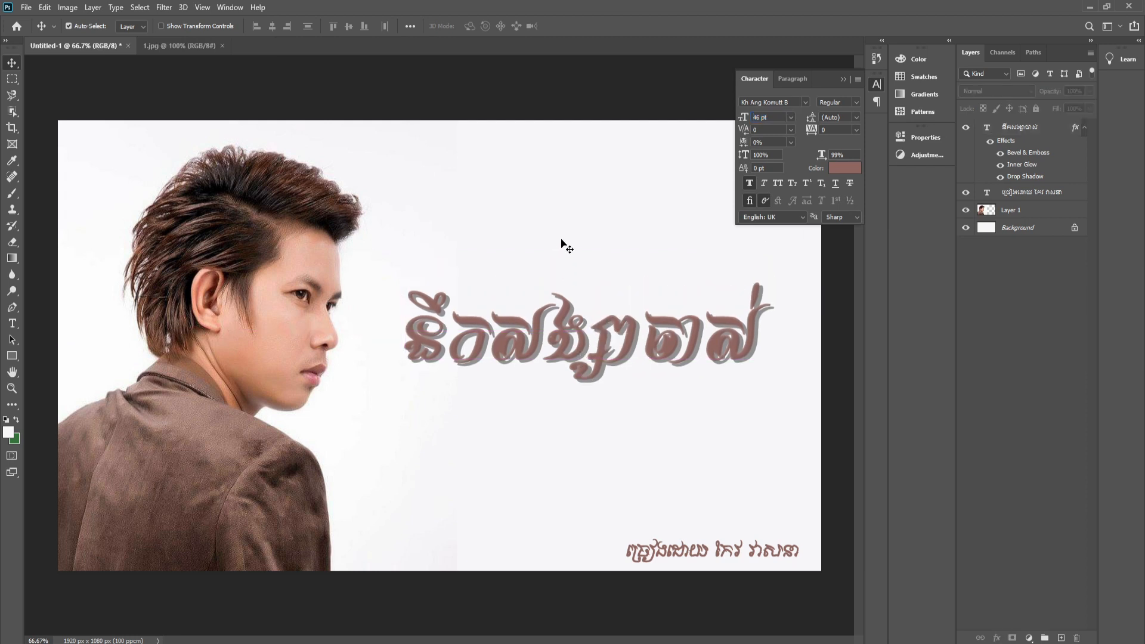
left_click(843, 78)
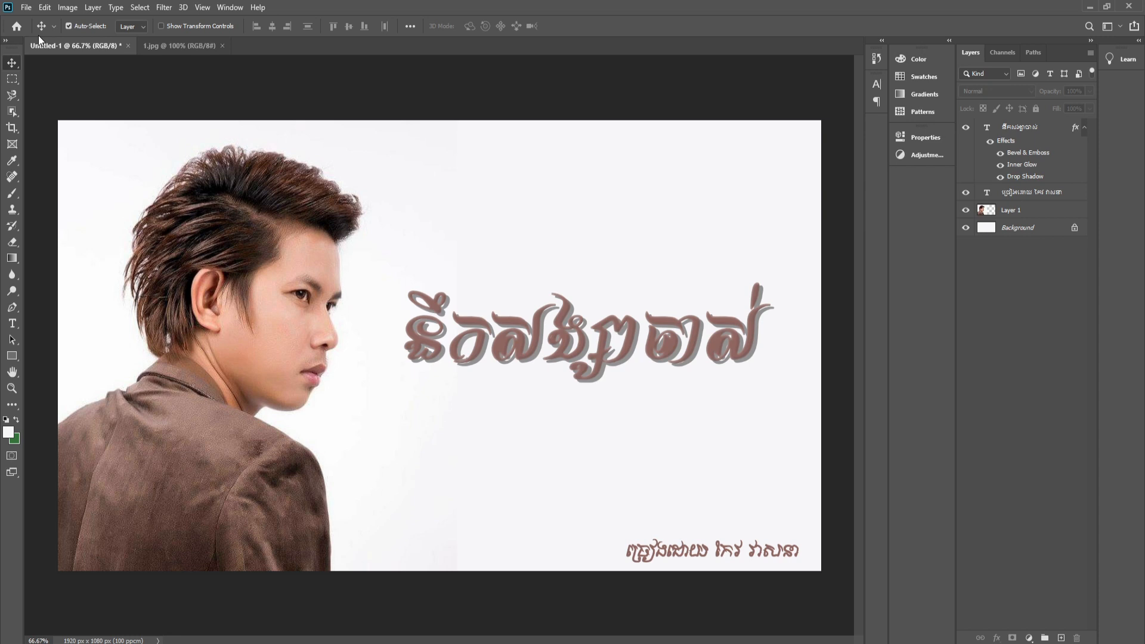
left_click(27, 7)
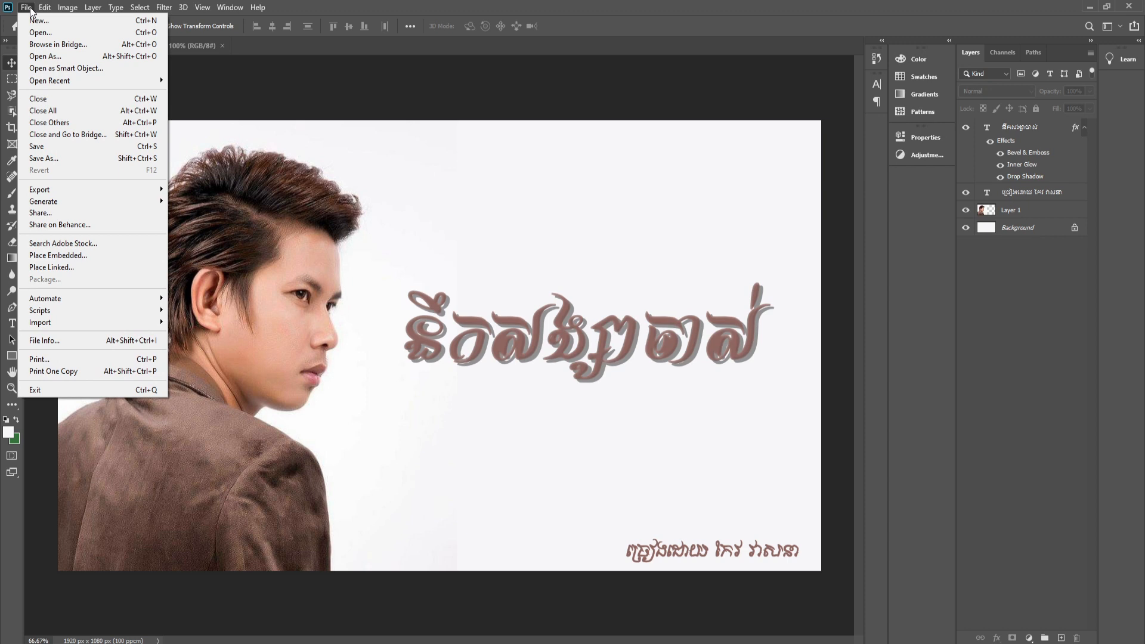
left_click(52, 158)
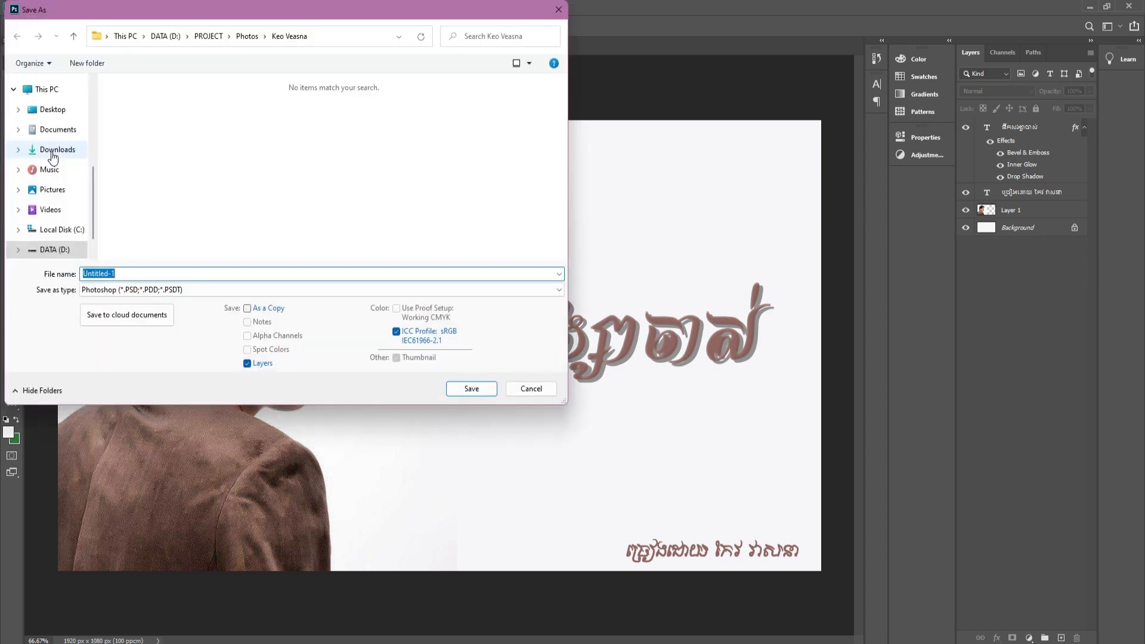
left_click(558, 10)
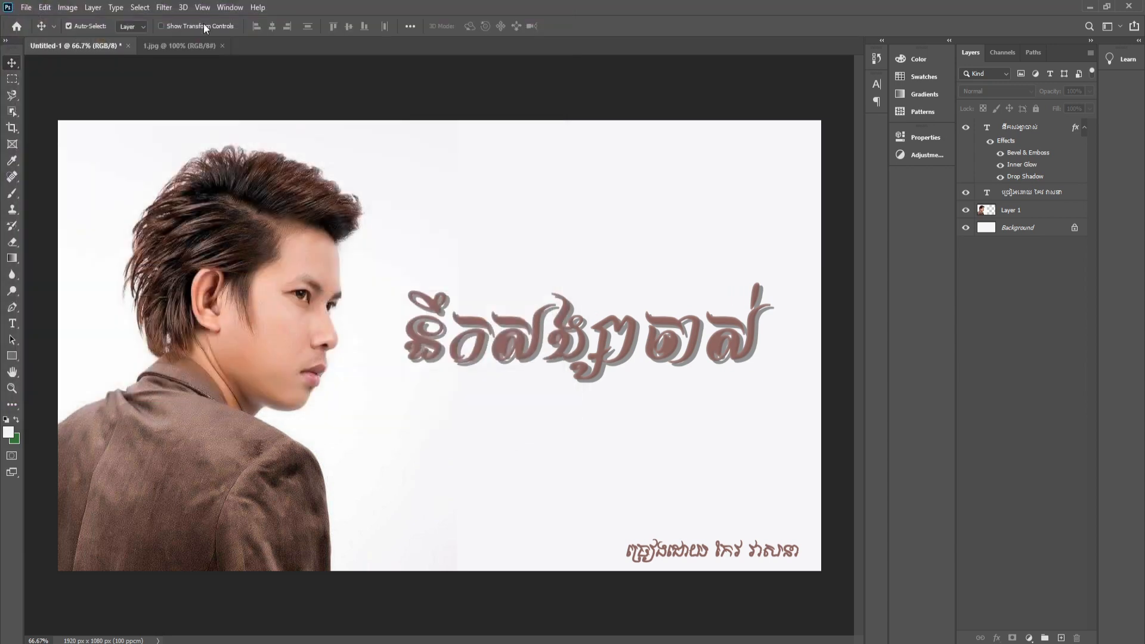
Step: Save a JPEG copy of the design named "keo veasna" at Maximum quality 12
left_click(26, 8)
left_click(53, 158)
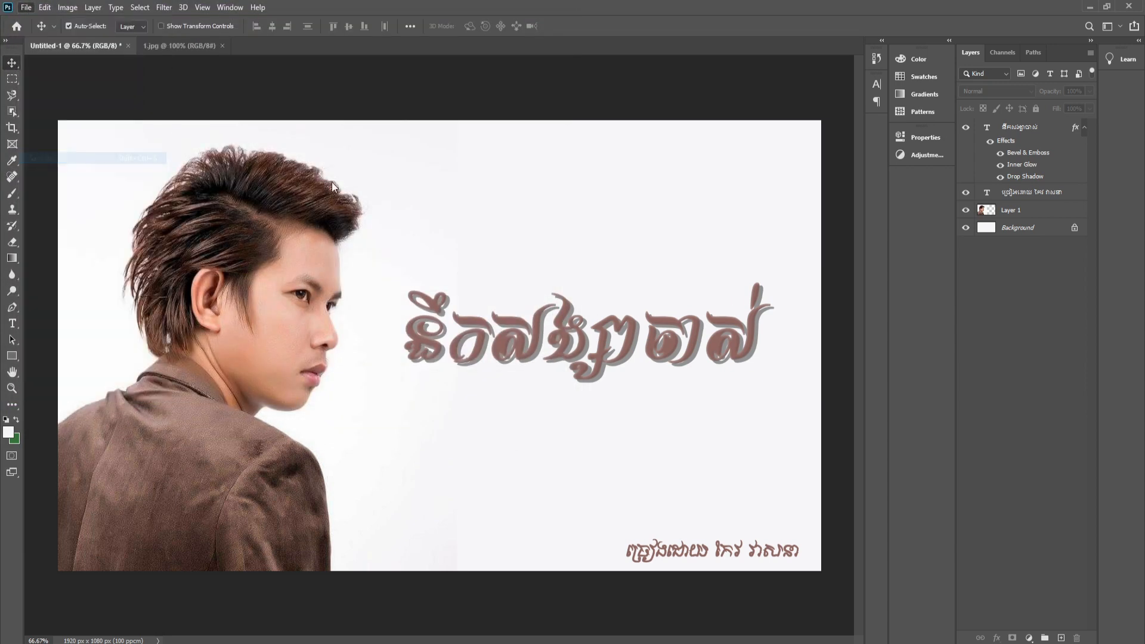
left_click(162, 291)
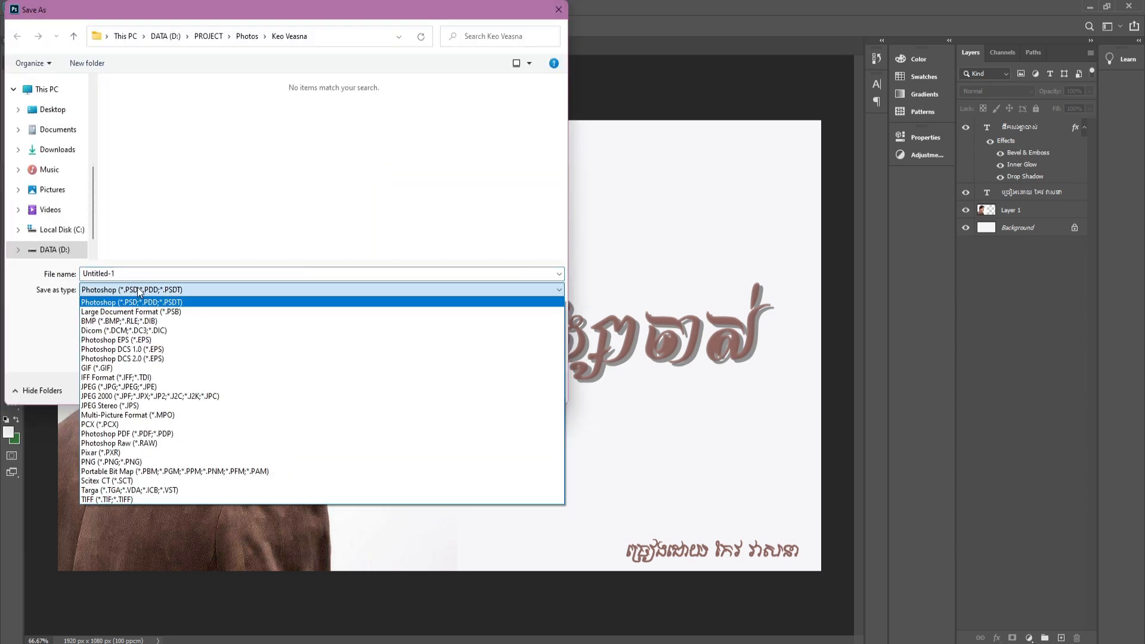
left_click(116, 387)
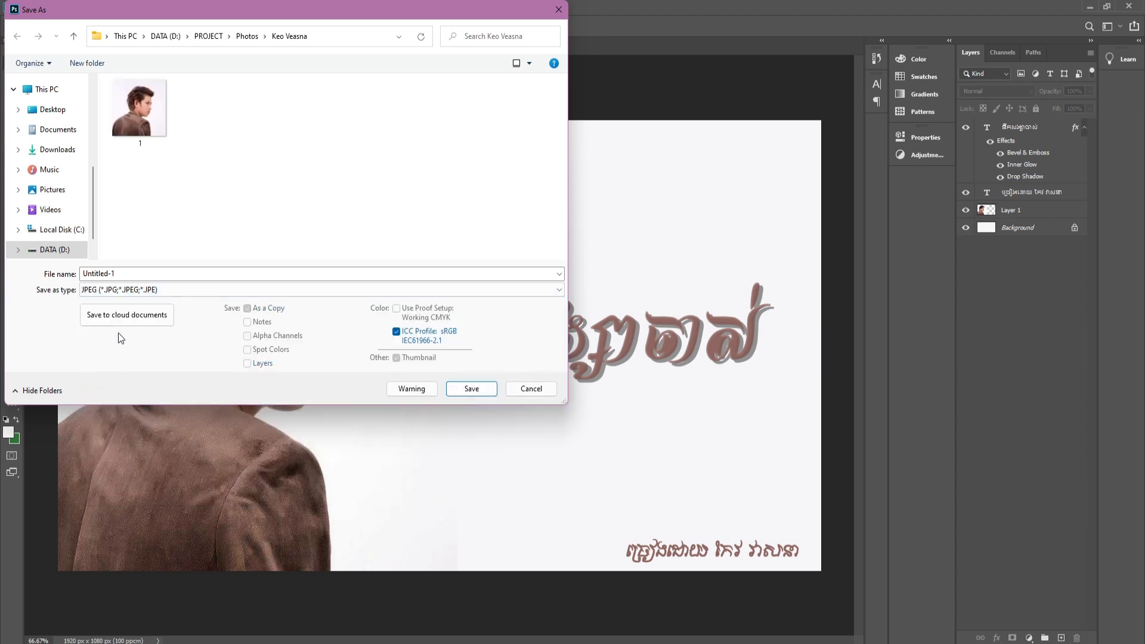
double_click(148, 273)
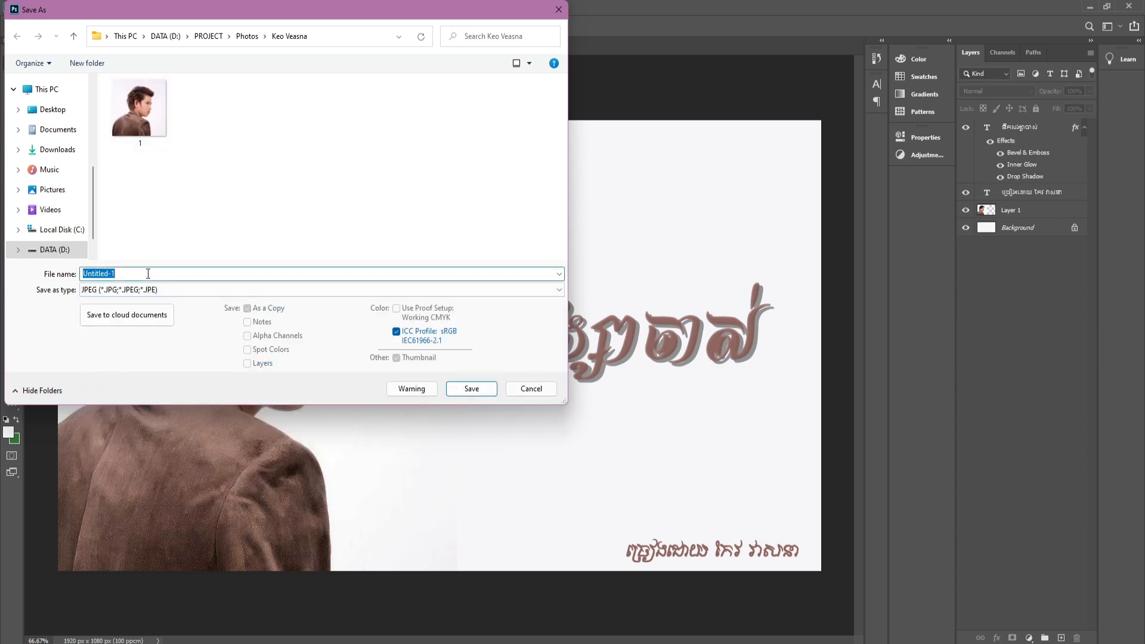
type("ន")
left_click(471, 389)
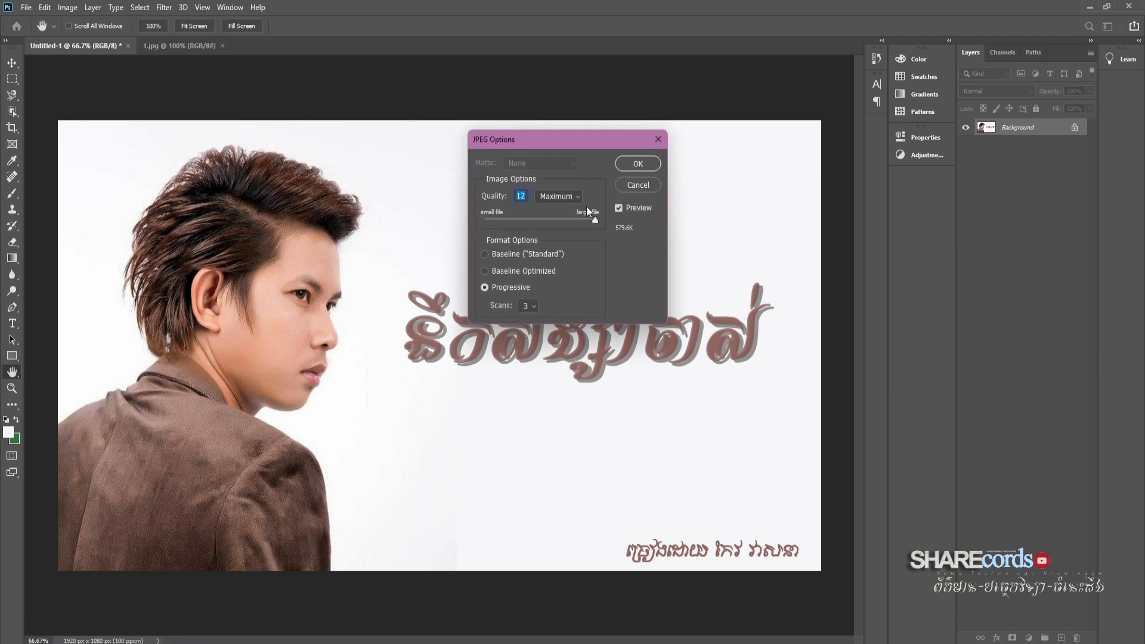
left_click(638, 165)
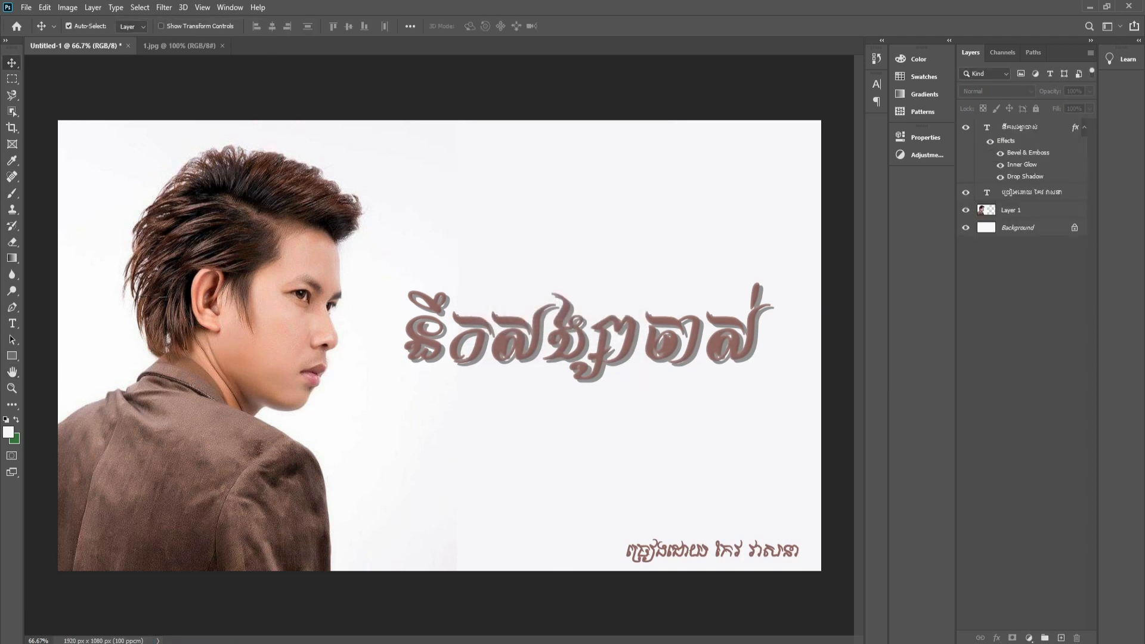
mouse_move(494, 643)
left_click(443, 609)
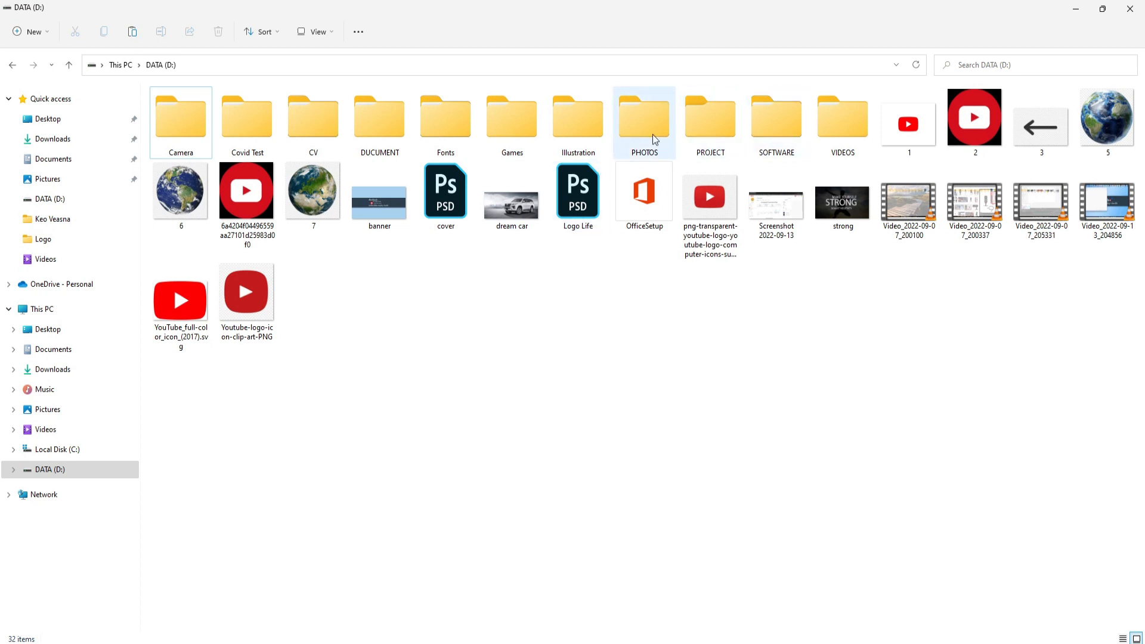
double_click(704, 129)
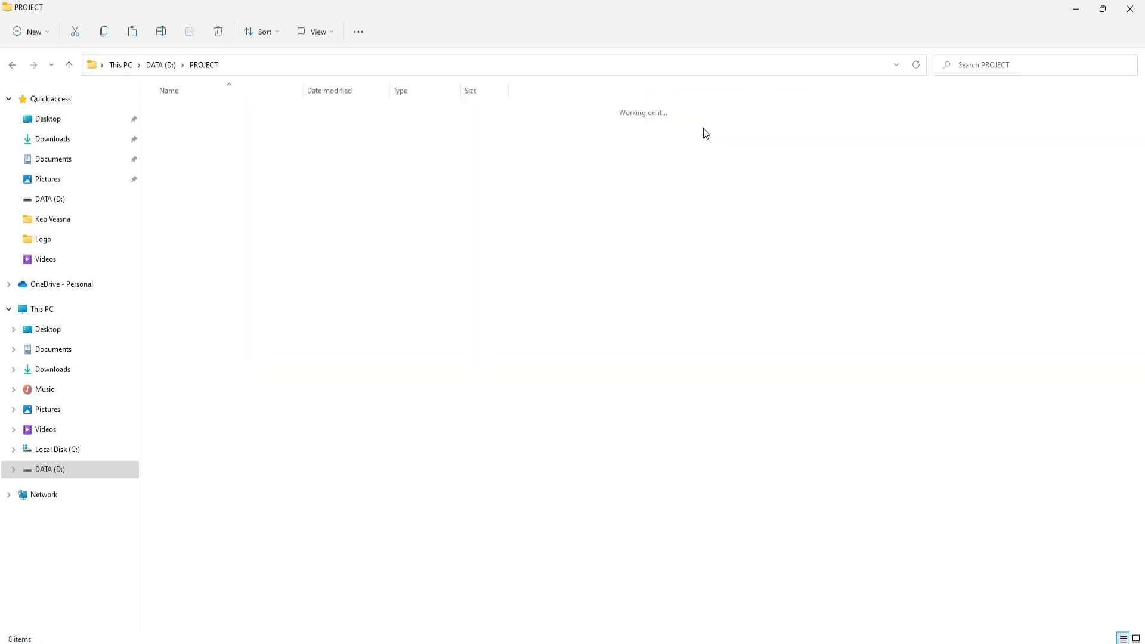
double_click(180, 188)
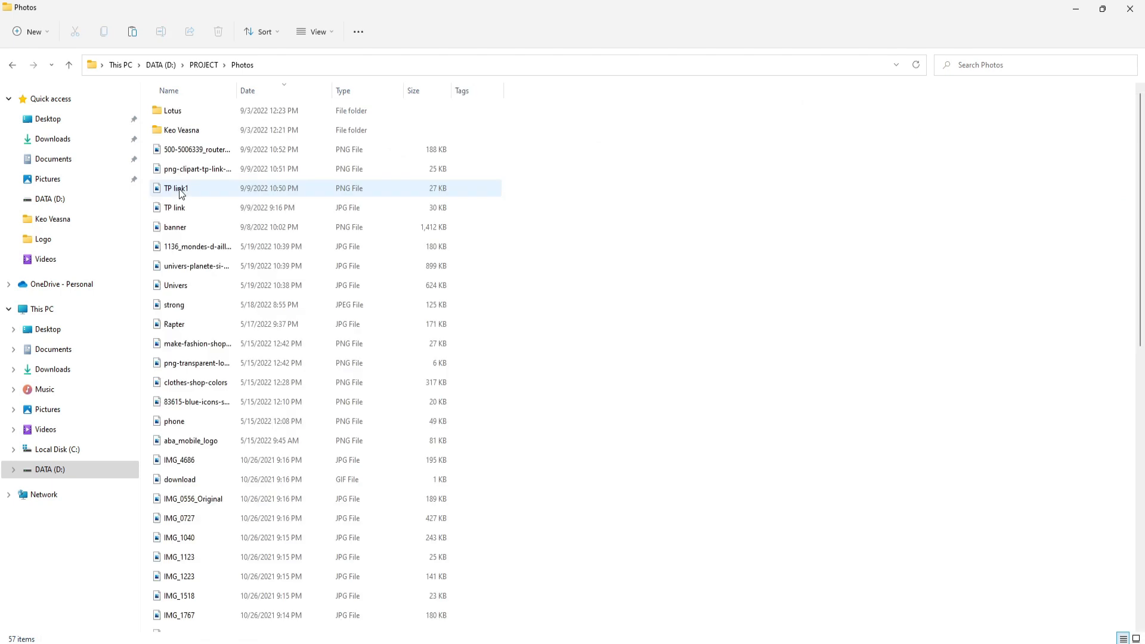
double_click(183, 132)
left_click(248, 128)
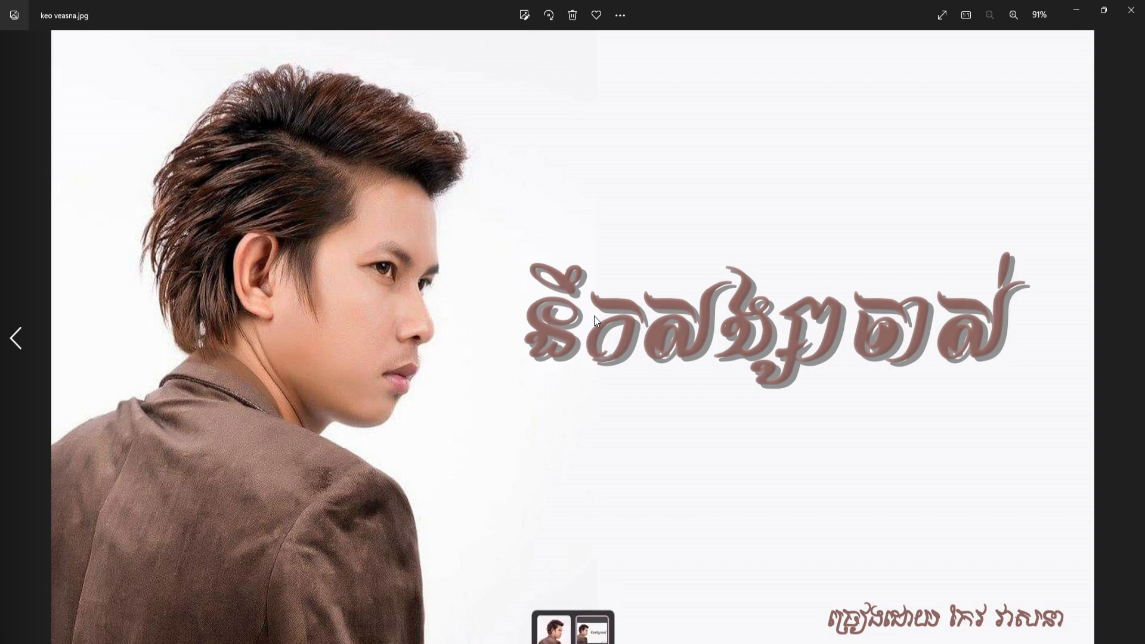
Step: Examine the exported image's title and portrait blend up close, close the viewer and switch back to Photoshop
scroll(592, 319, "up", 3)
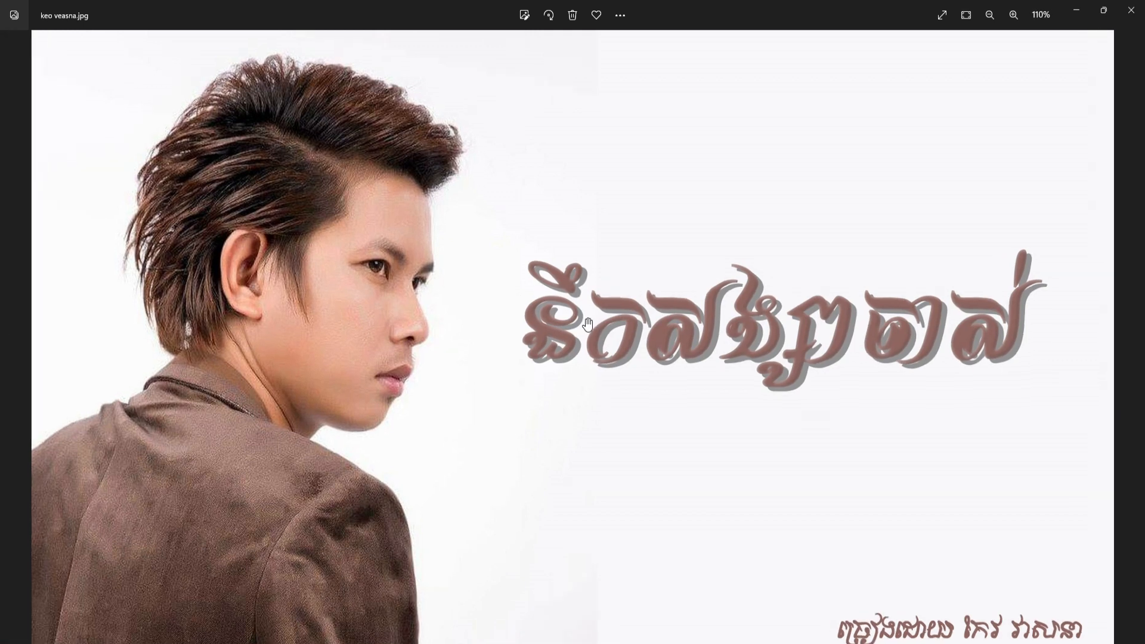
scroll(588, 324, "down", 3)
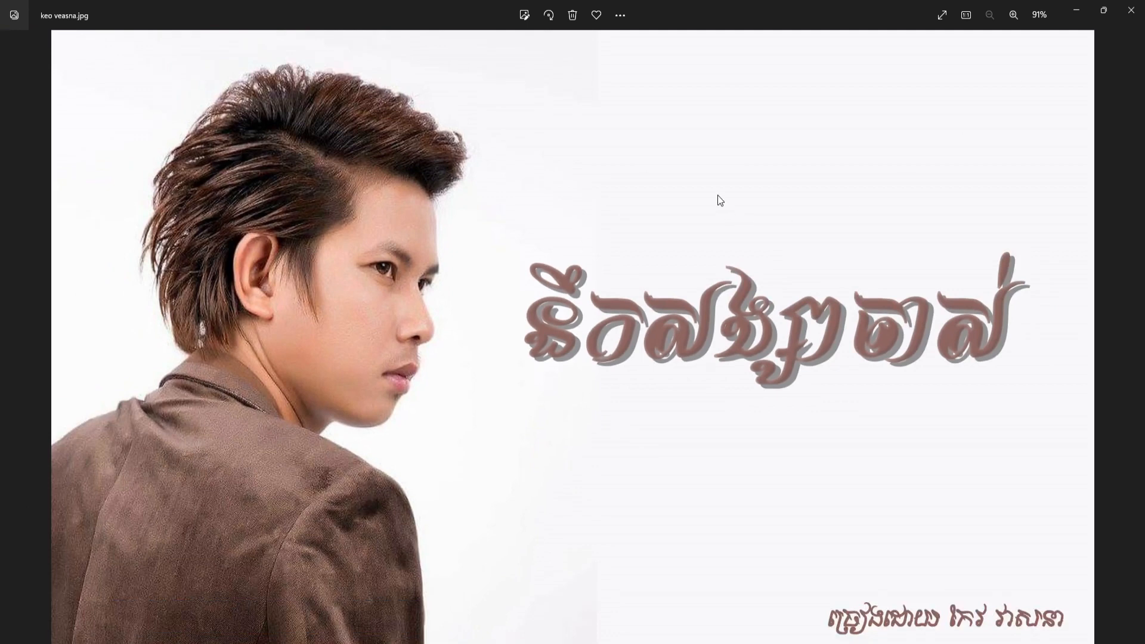
left_click(1013, 14)
left_click(1013, 14)
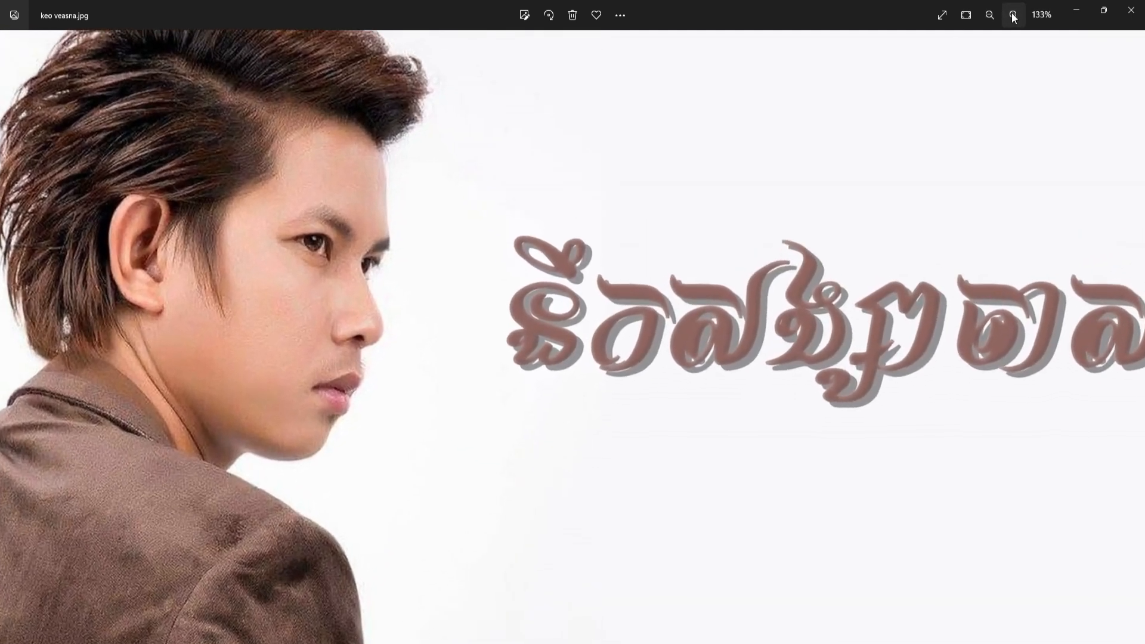
scroll(733, 228, "down", 2)
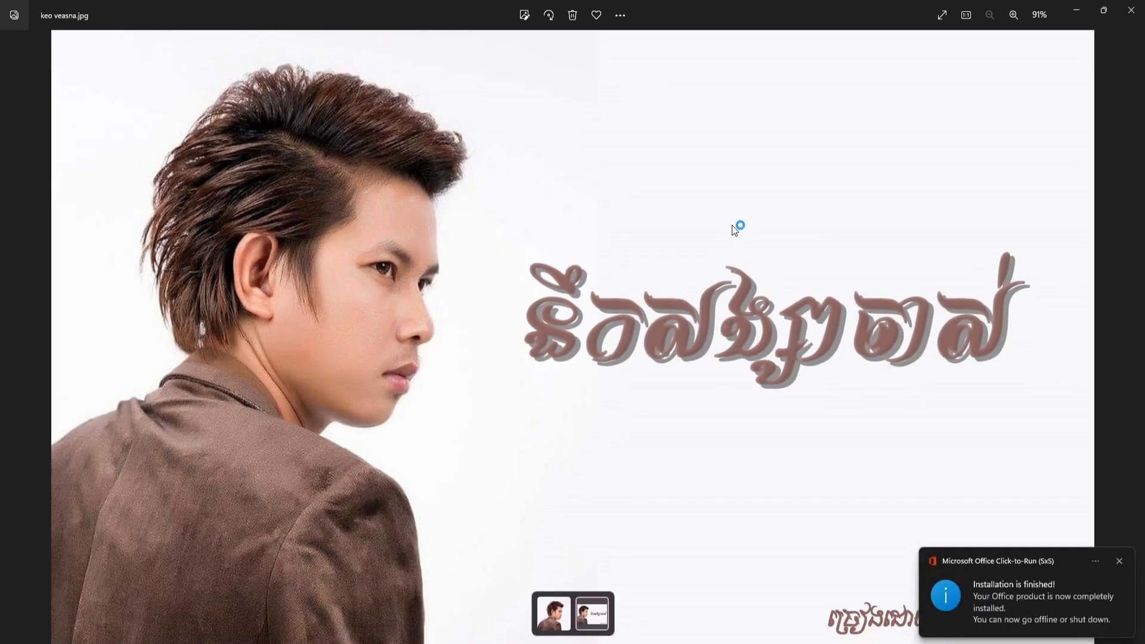
left_click(1142, 11)
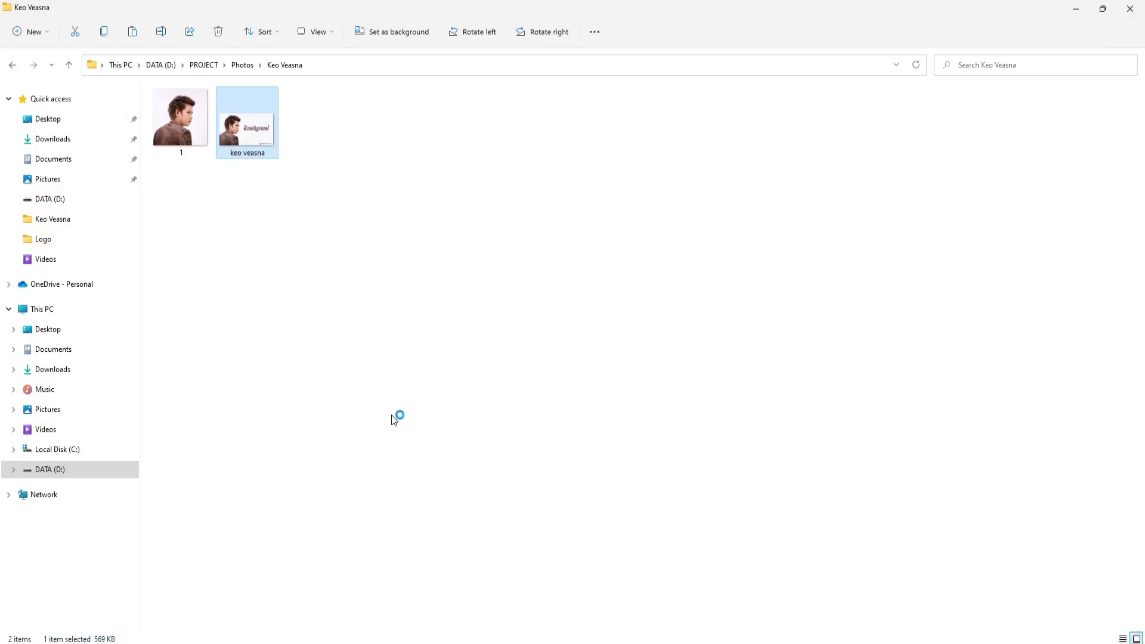
left_click(710, 607)
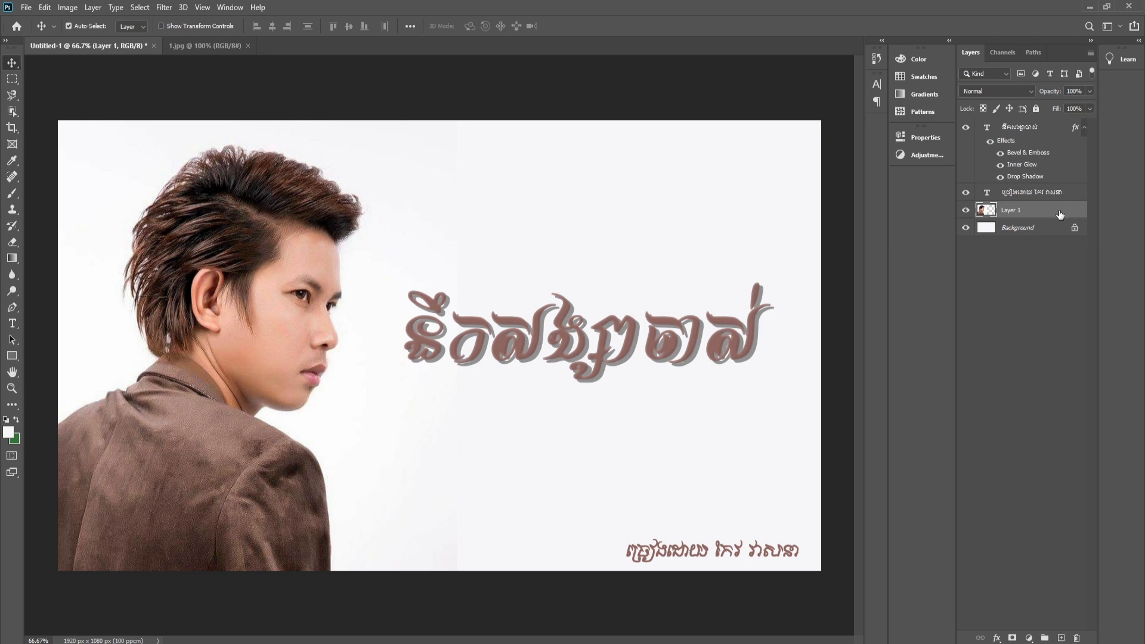
Step: Select the whole canvas and merge the title, credit text, portrait and Background layers into one layer
key("ctrl+a")
key("alt+bracketleft")
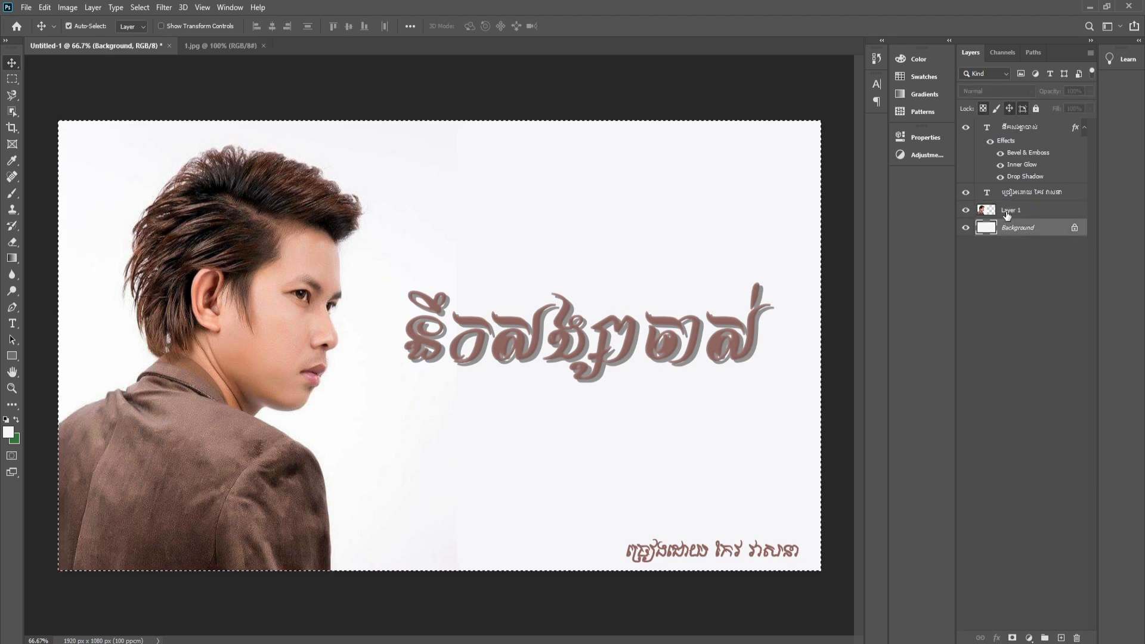
left_click(1008, 214, "ctrl")
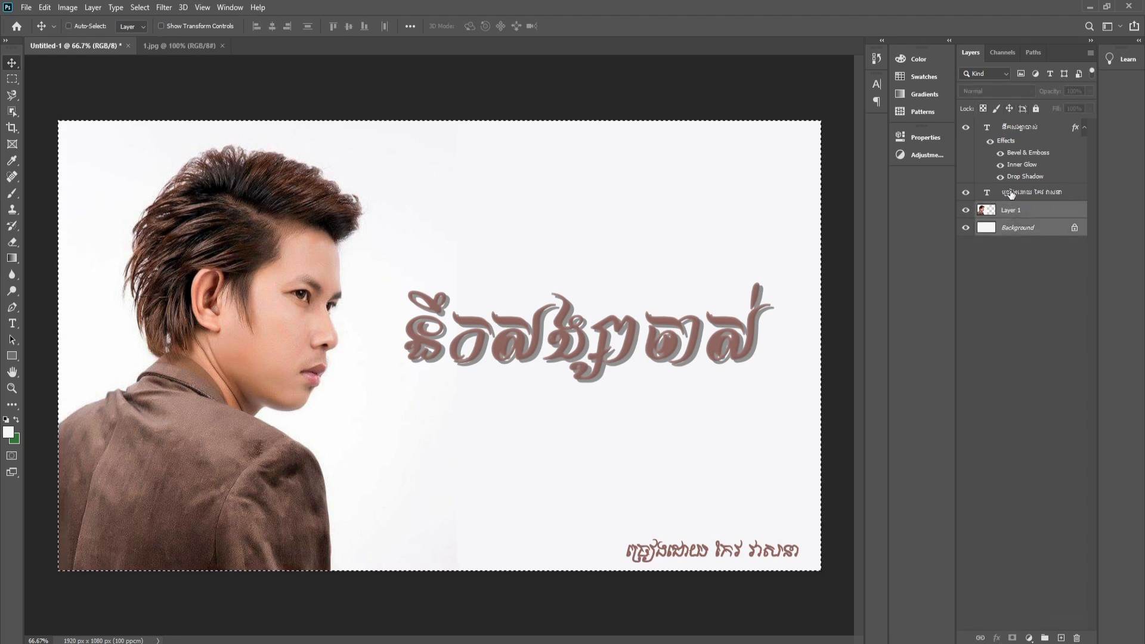
left_click(1010, 194, "ctrl")
left_click(1000, 130, "ctrl")
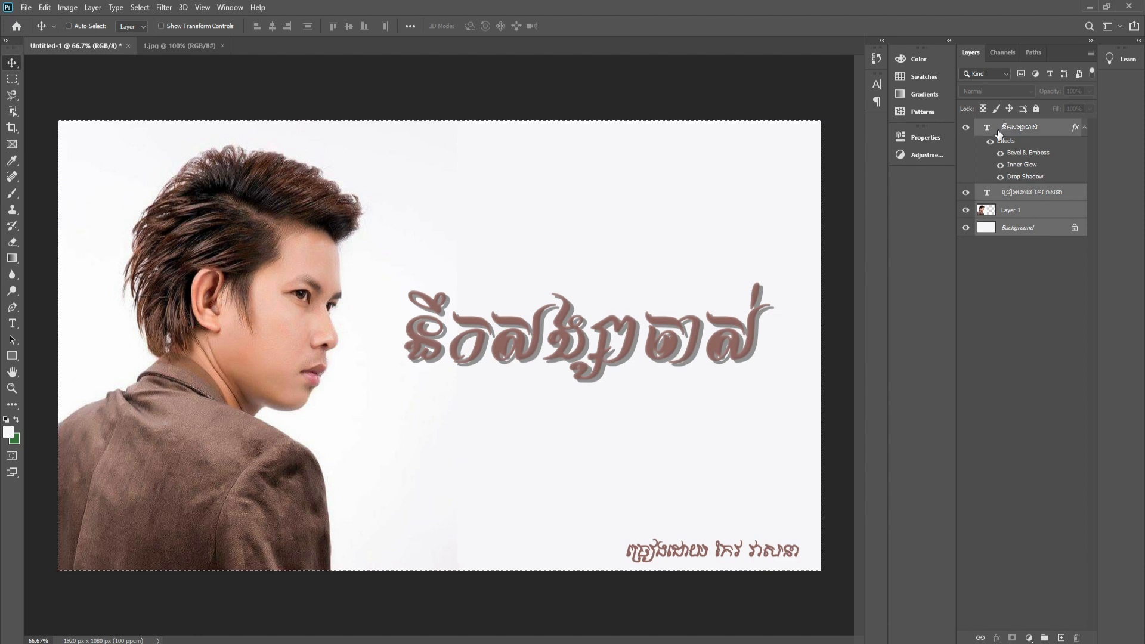
key("ctrl+e")
Step: Check the merged image's RGB tonal range in the Levels adjustment, keeping the Default preset
left_click(67, 7)
mouse_move(106, 40)
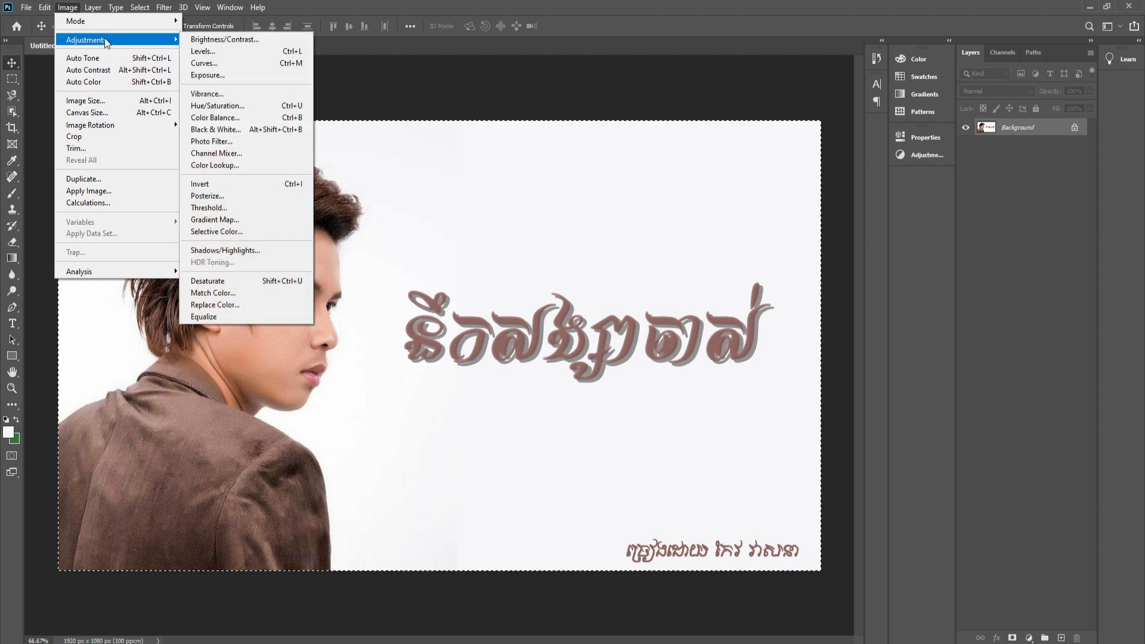
left_click(227, 52)
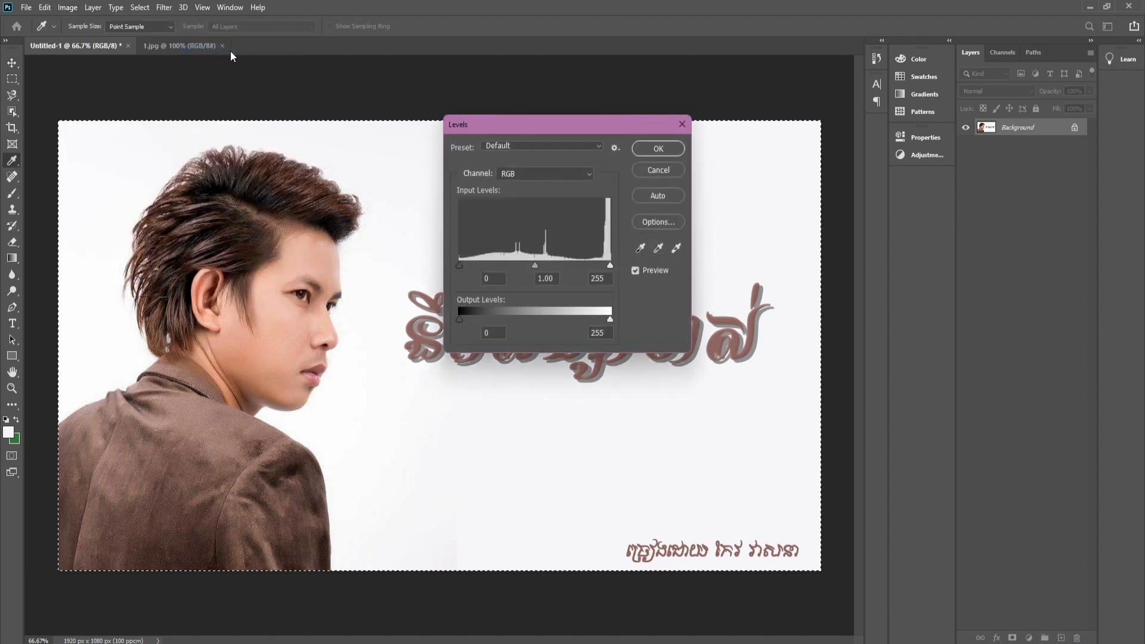
left_click_drag(544, 120, 661, 120)
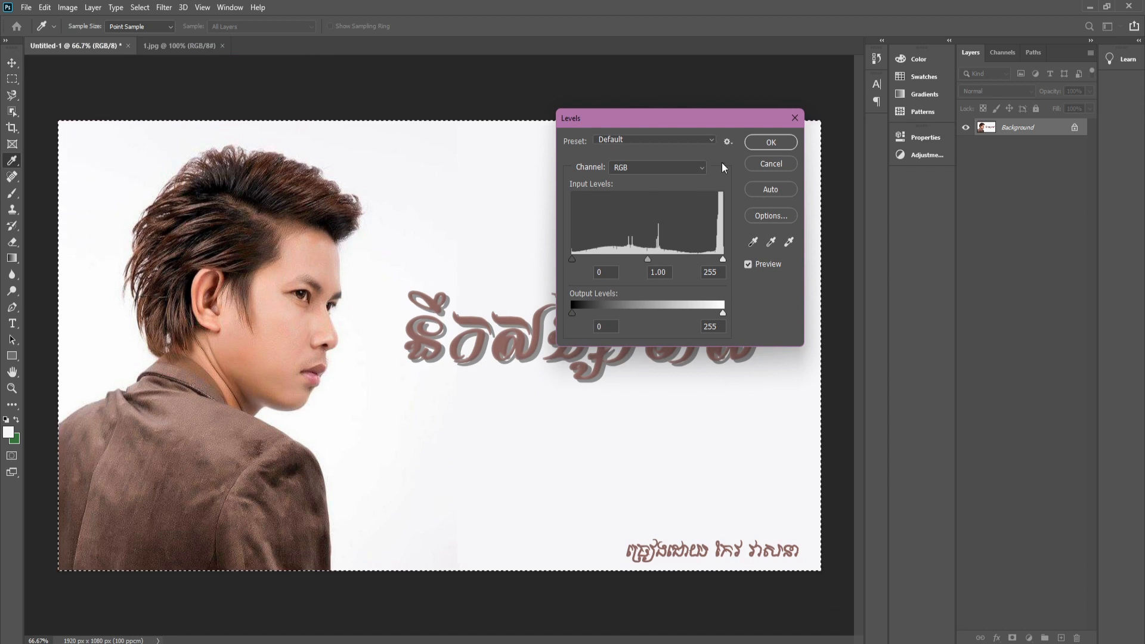
left_click(770, 142)
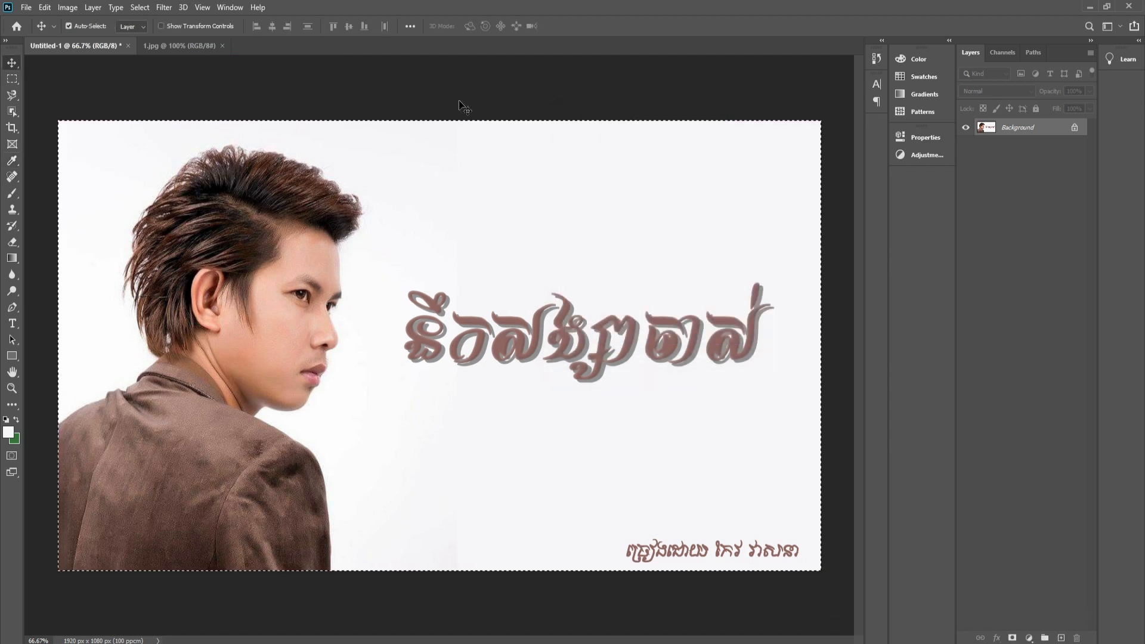
Step: Apply an Exposure adjustment to the merged image with Exposure +0.18 and Offset +0.0494
left_click(68, 7)
mouse_move(96, 39)
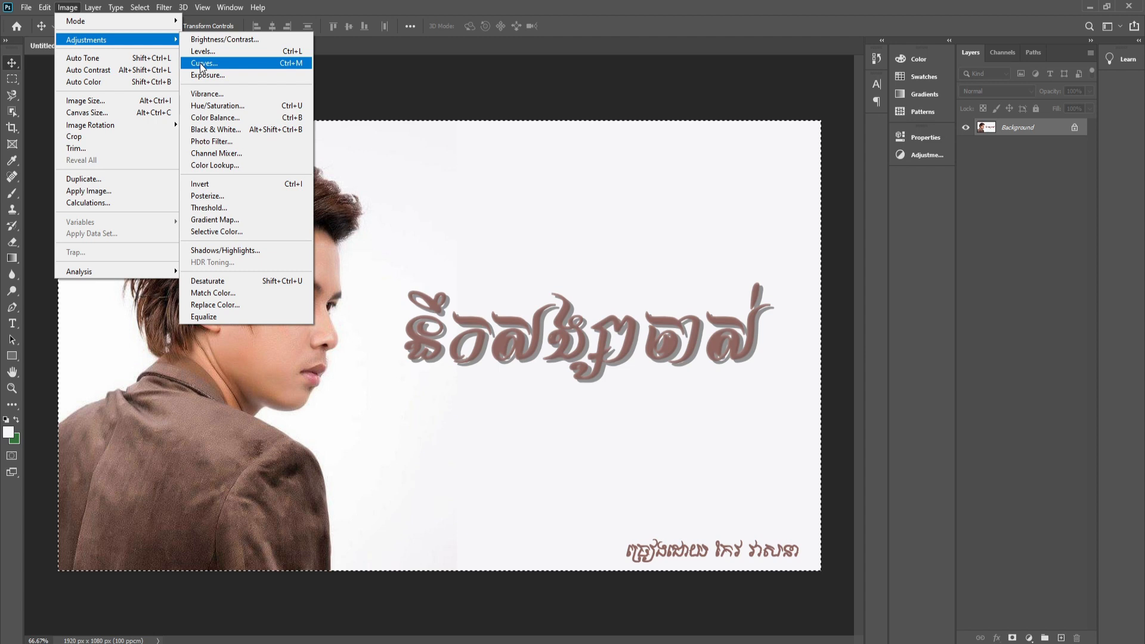
left_click(205, 75)
left_click_drag(534, 219, 528, 254)
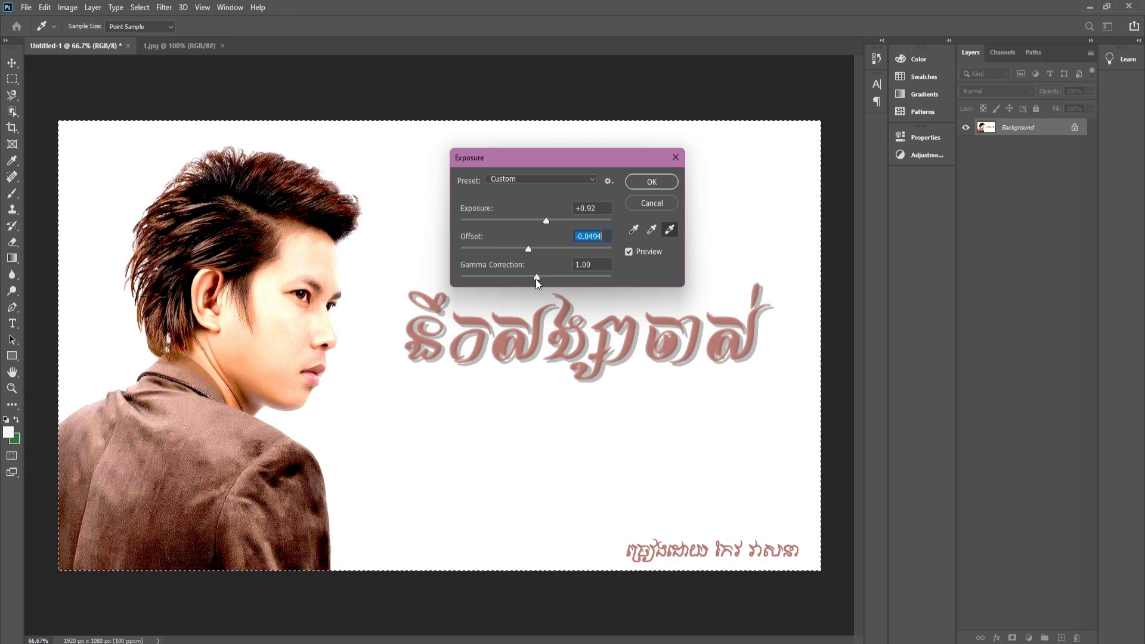
left_click_drag(564, 159, 843, 139)
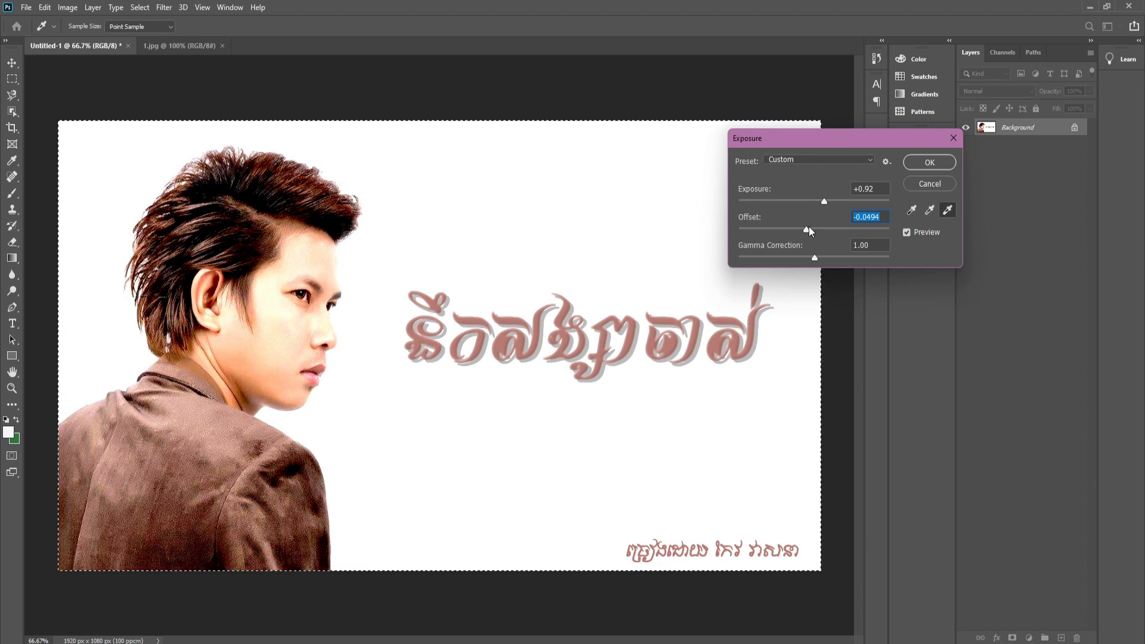
mouse_move(807, 227)
left_mouse_down()
mouse_move(840, 223)
mouse_move(773, 244)
mouse_move(857, 234)
mouse_move(816, 248)
mouse_move(857, 196)
mouse_move(790, 204)
mouse_move(831, 202)
mouse_move(815, 206)
left_mouse_up()
left_click(821, 203)
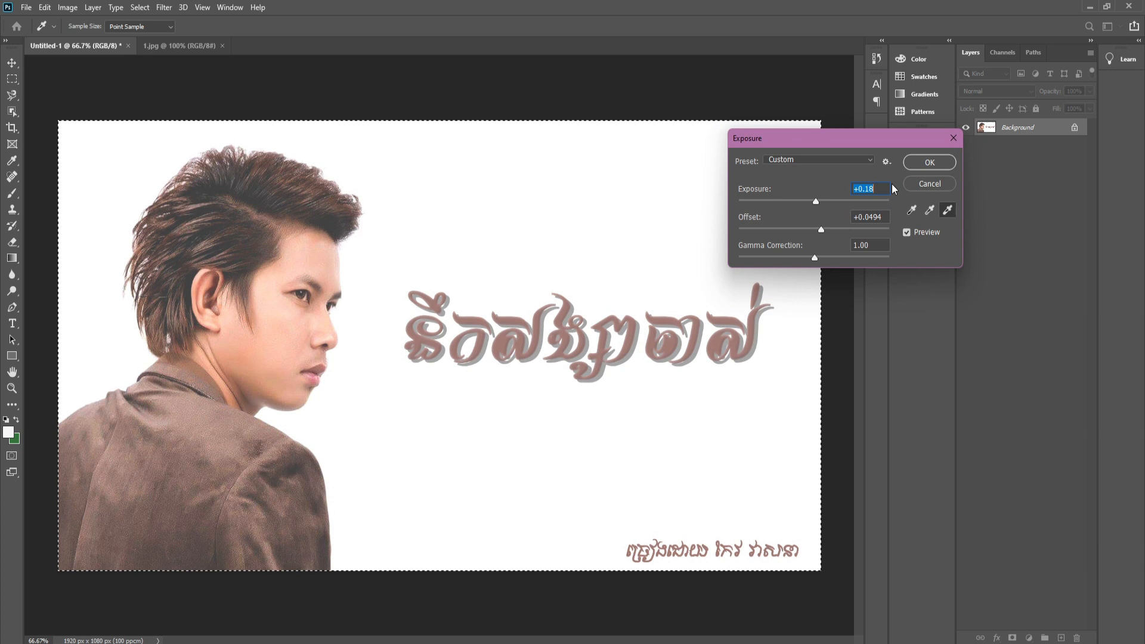
left_click(937, 162)
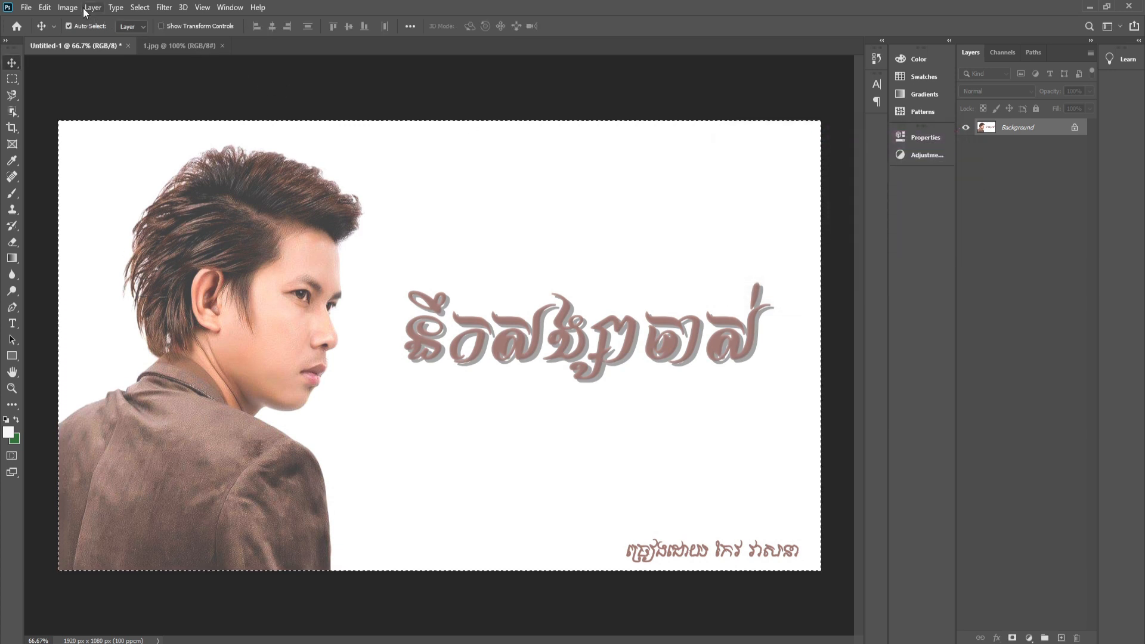
Step: Darken the image with a second Exposure adjustment, setting Exposure to -0.45
left_click(66, 7)
mouse_move(86, 39)
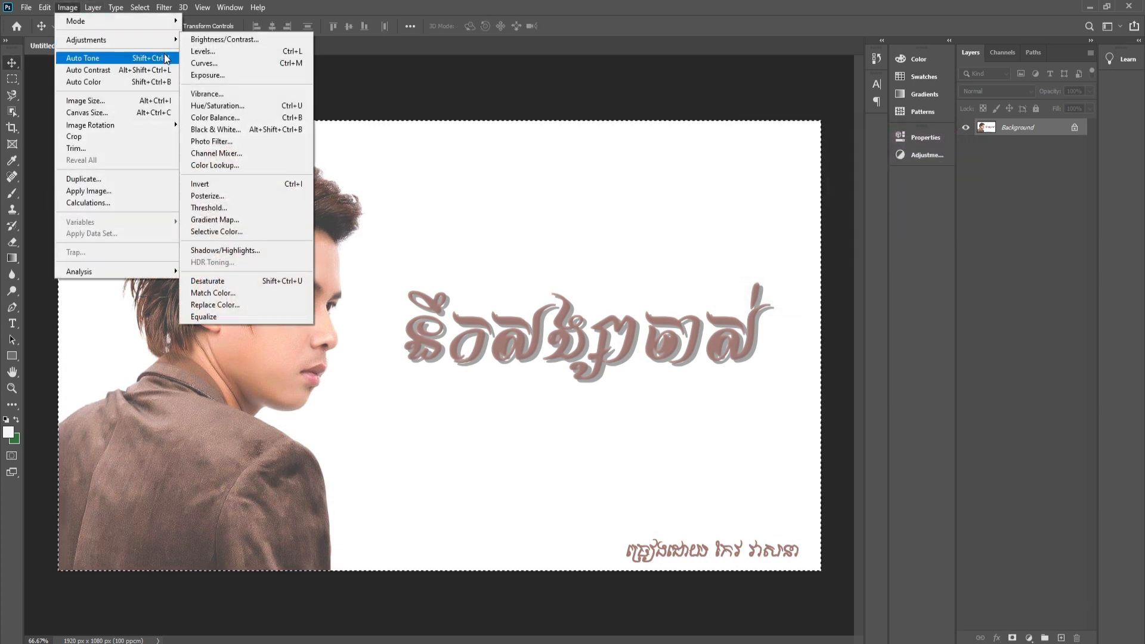
left_click(217, 79)
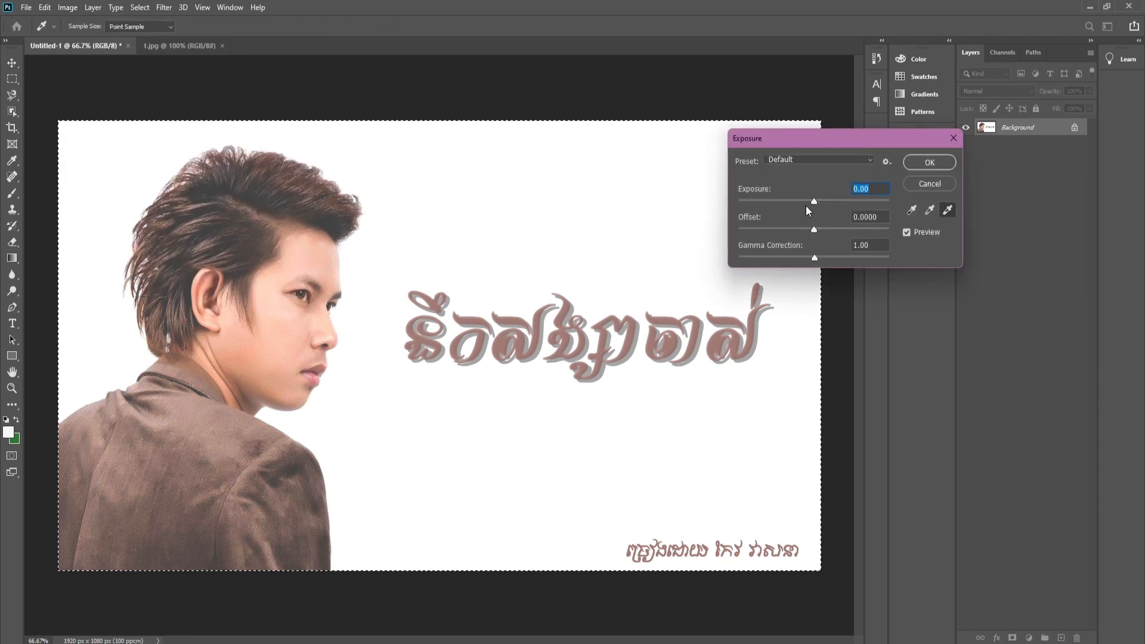
mouse_move(815, 200)
left_mouse_down()
mouse_move(859, 201)
mouse_move(810, 210)
left_mouse_up()
mouse_move(808, 212)
left_mouse_down()
mouse_move(820, 216)
mouse_move(805, 215)
mouse_move(809, 201)
left_mouse_up()
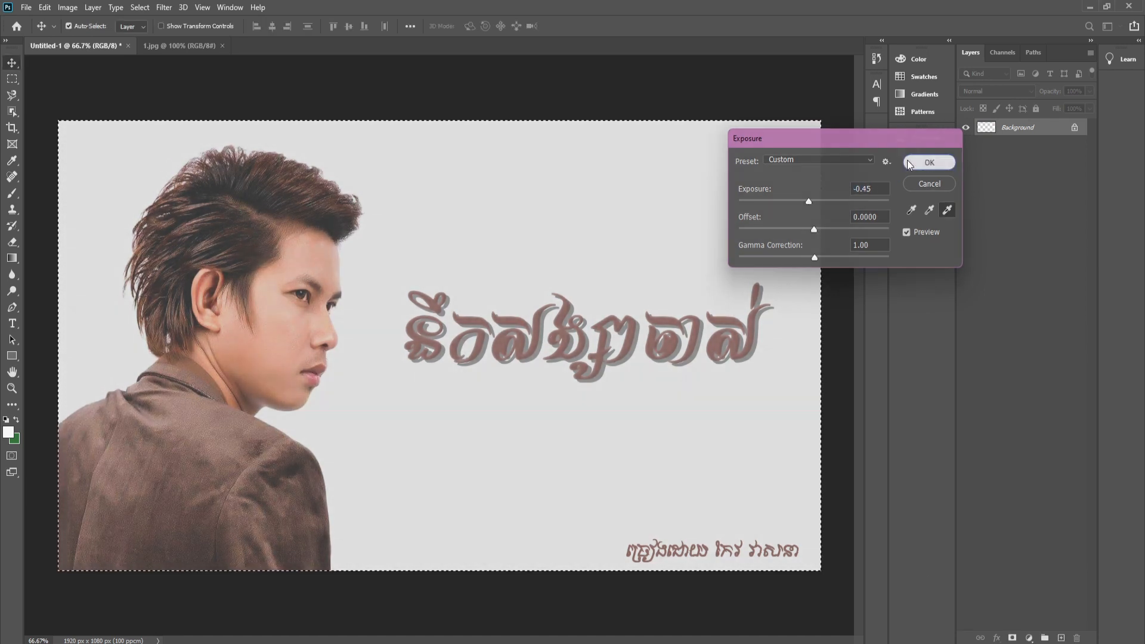
left_click(928, 162)
Step: Boost the image's colours with a Vibrance adjustment, setting Vibrance to +26 and Saturation to +20
left_click(69, 7)
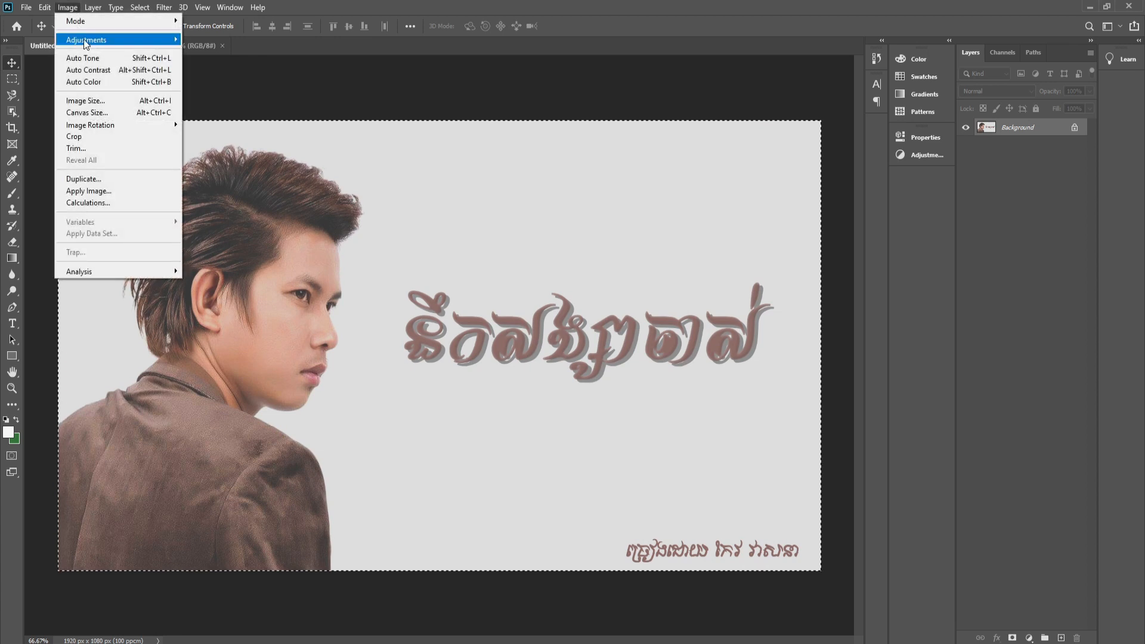
mouse_move(87, 45)
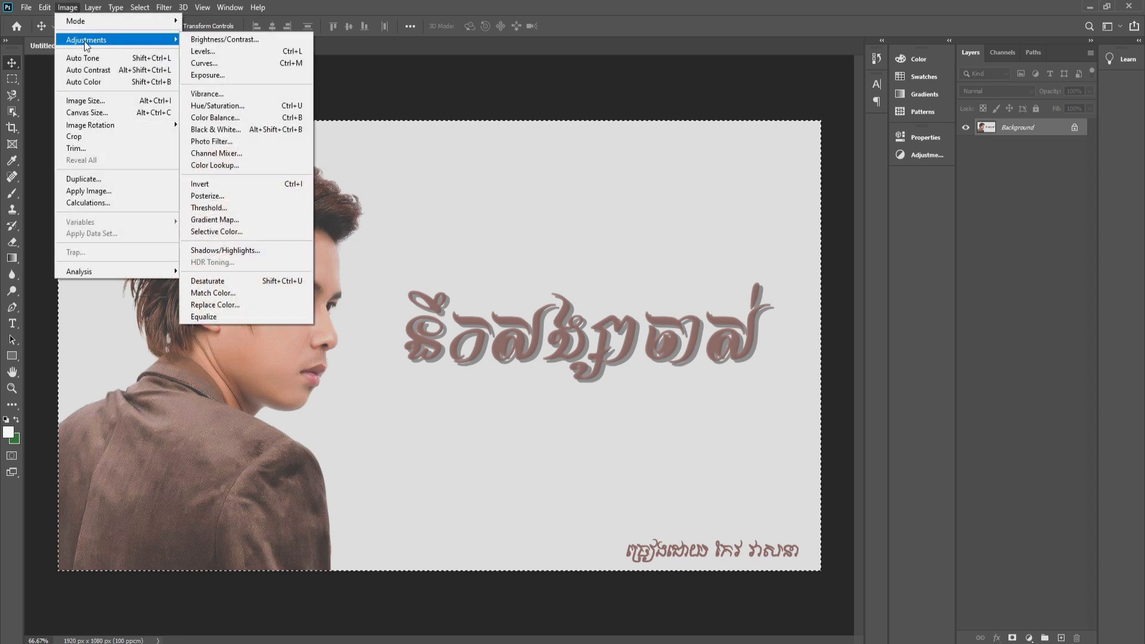
left_click(217, 95)
left_click_drag(540, 214, 597, 248)
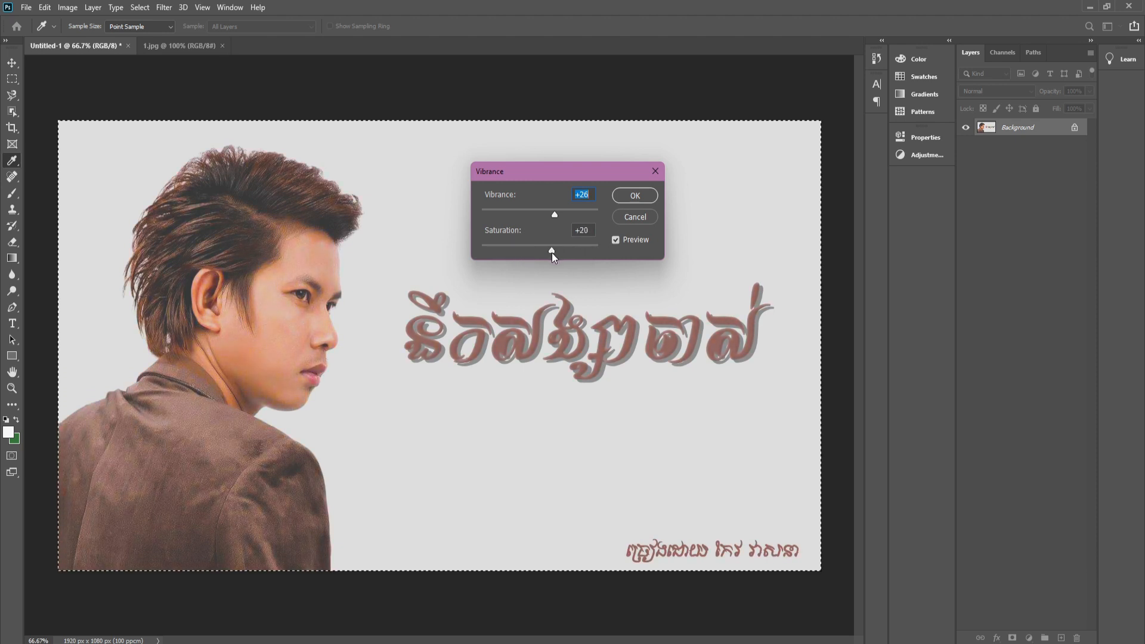
left_click(633, 195)
key("v")
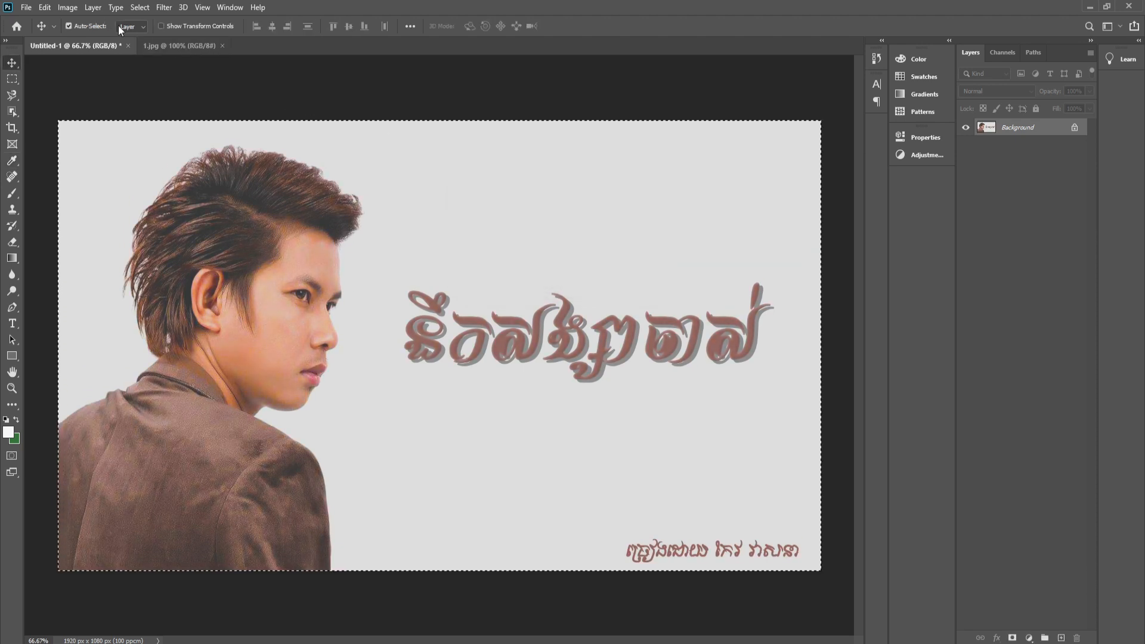
Step: Apply a Hue/Saturation adjustment that shifts the colours slightly toward yellow and darkens the image a little
left_click(67, 7)
mouse_move(85, 40)
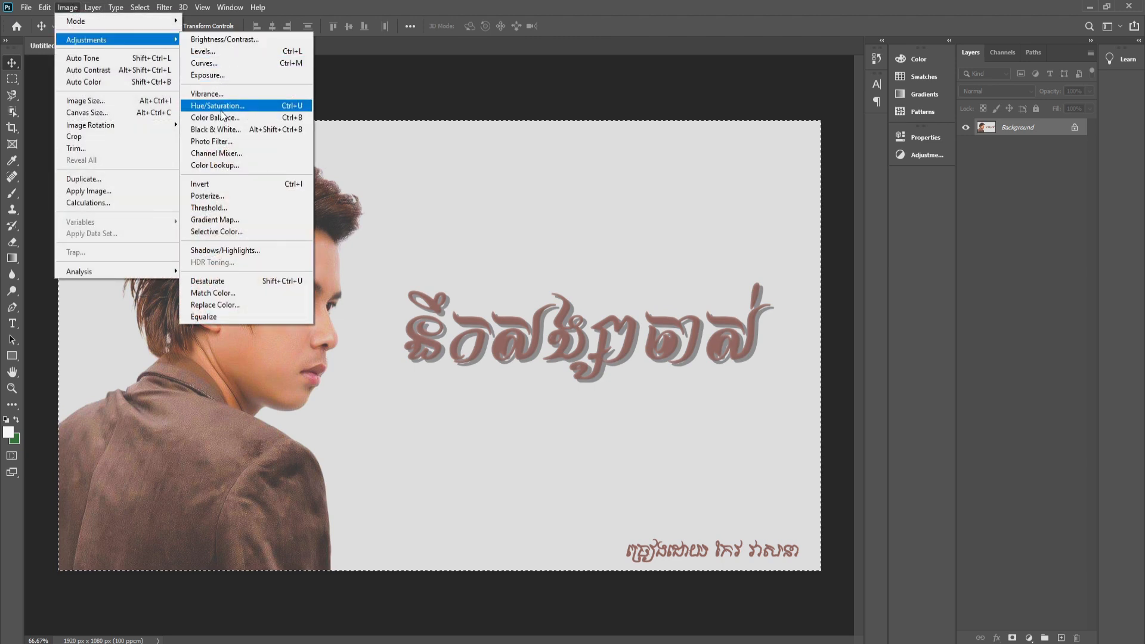
left_click(221, 107)
left_click_drag(569, 124, 722, 71)
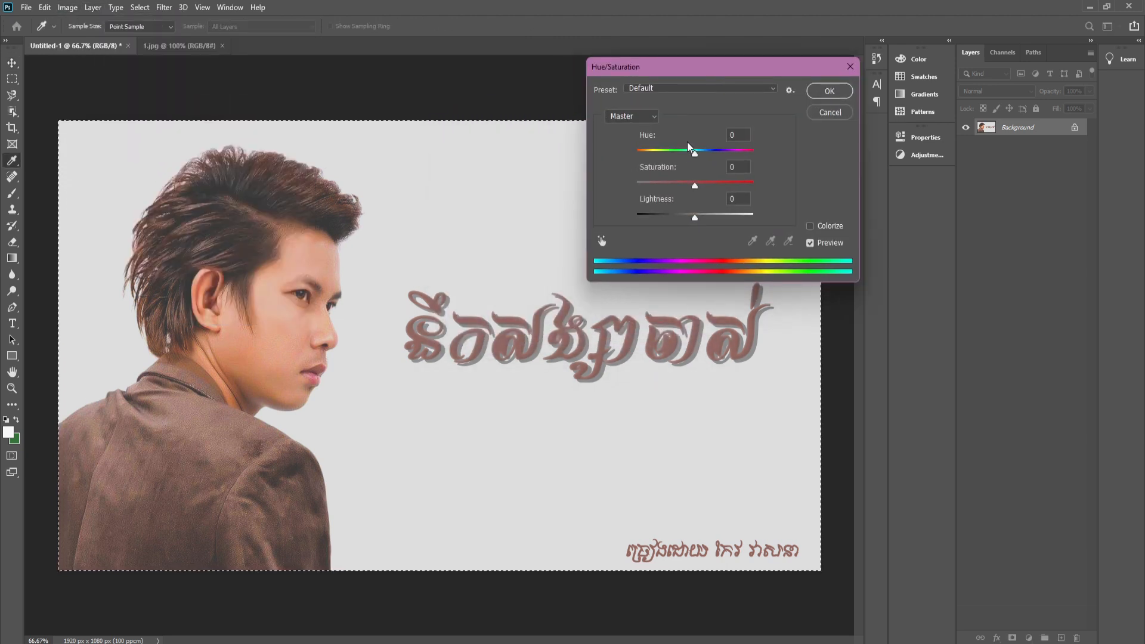
left_click_drag(693, 153, 695, 222)
left_click(830, 91)
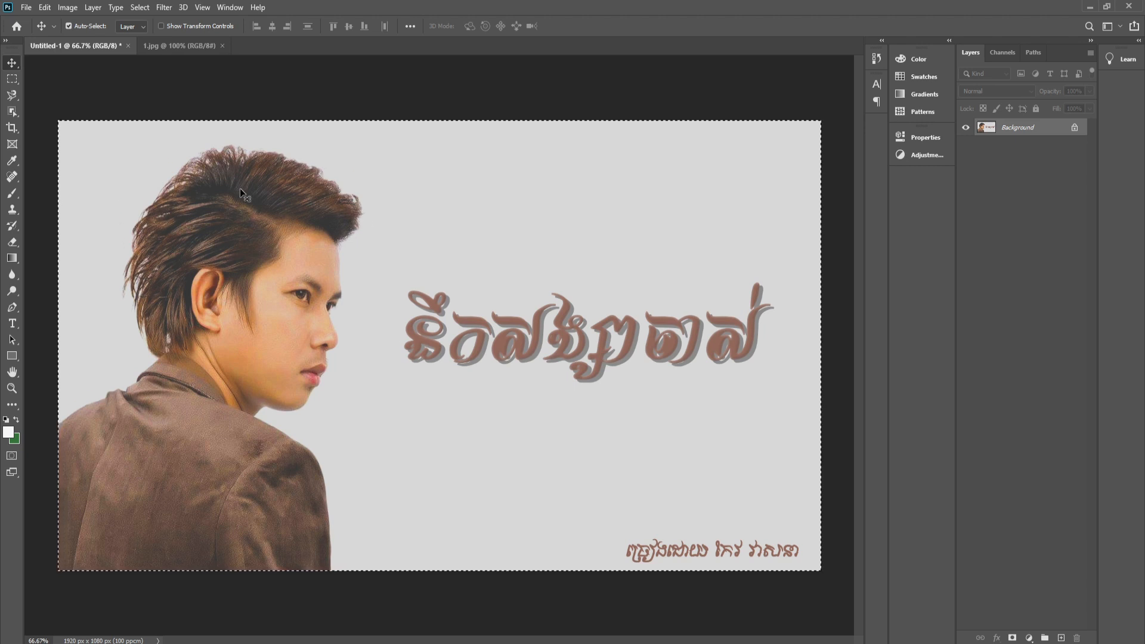
Step: Apply a Color Balance adjustment that tints the whole image toward yellow and green
left_click(66, 8)
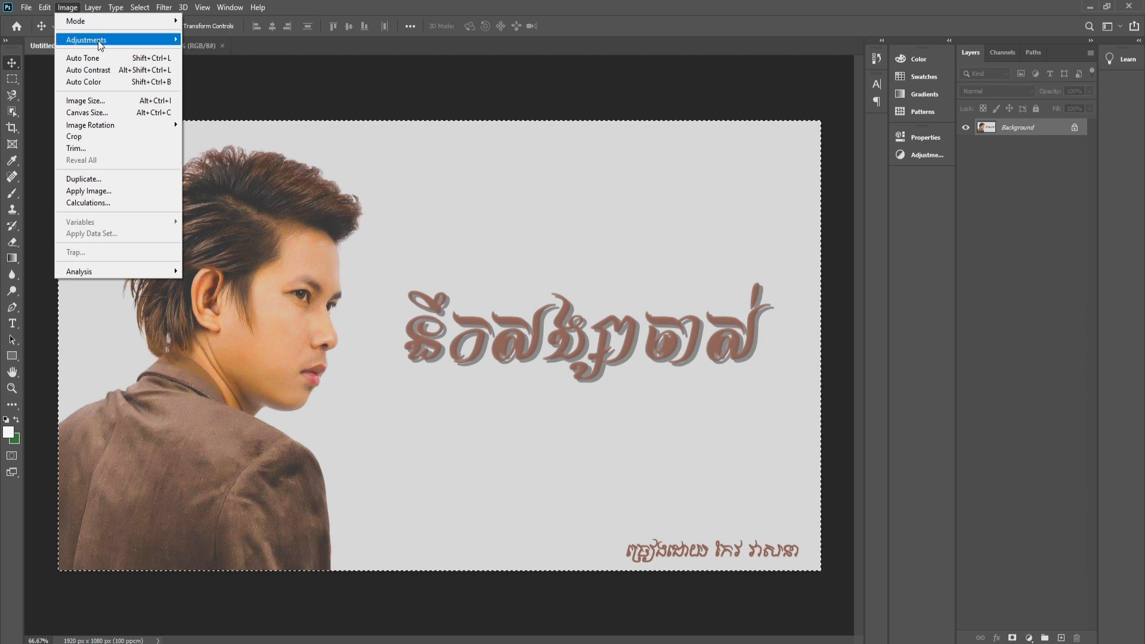
mouse_move(98, 40)
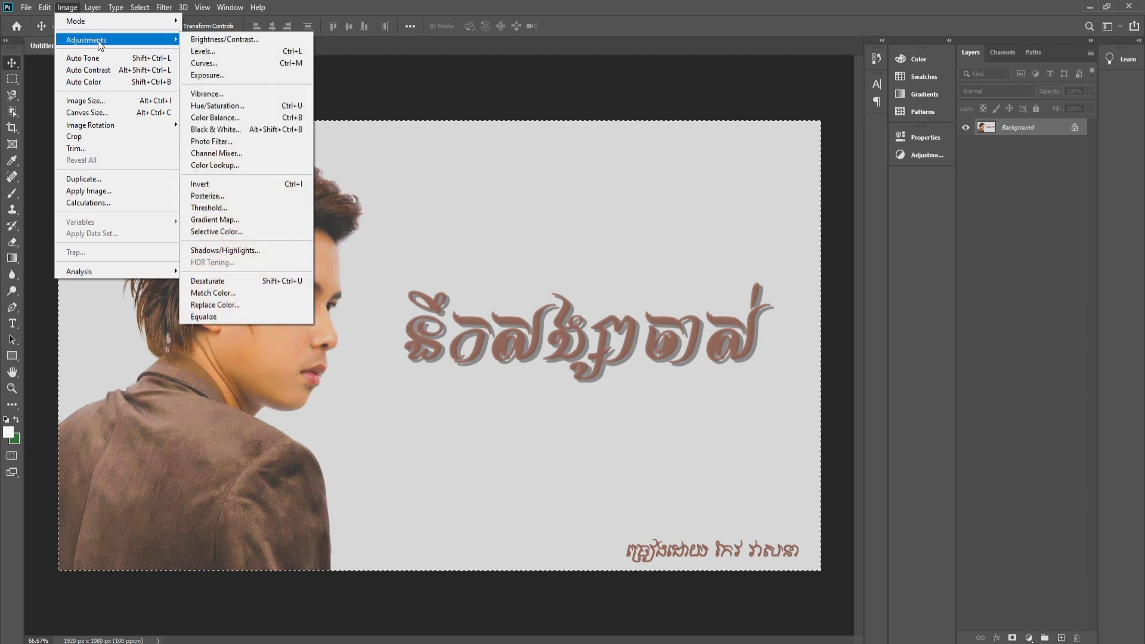
left_click(230, 118)
left_click_drag(550, 204, 532, 235)
left_click(673, 177)
key("v")
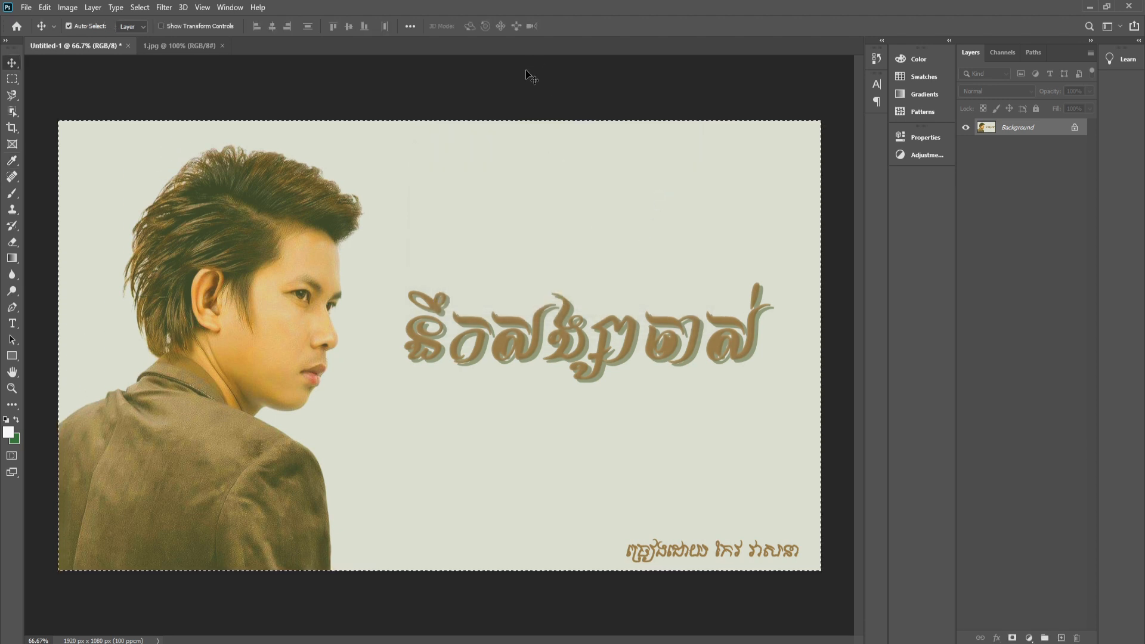
Step: Clear the canvas selection and inspect the tinted portrait and title up close and in full
left_click(69, 25)
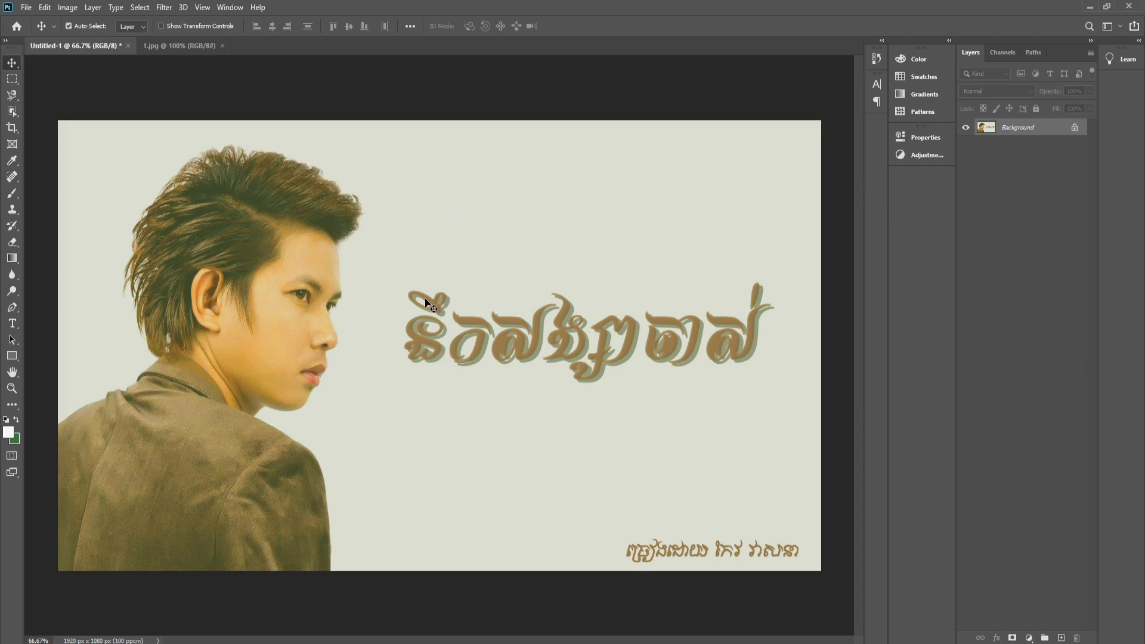
scroll(285, 282, "up", 1)
scroll(264, 281, "up", 3)
scroll(266, 281, "down", 5)
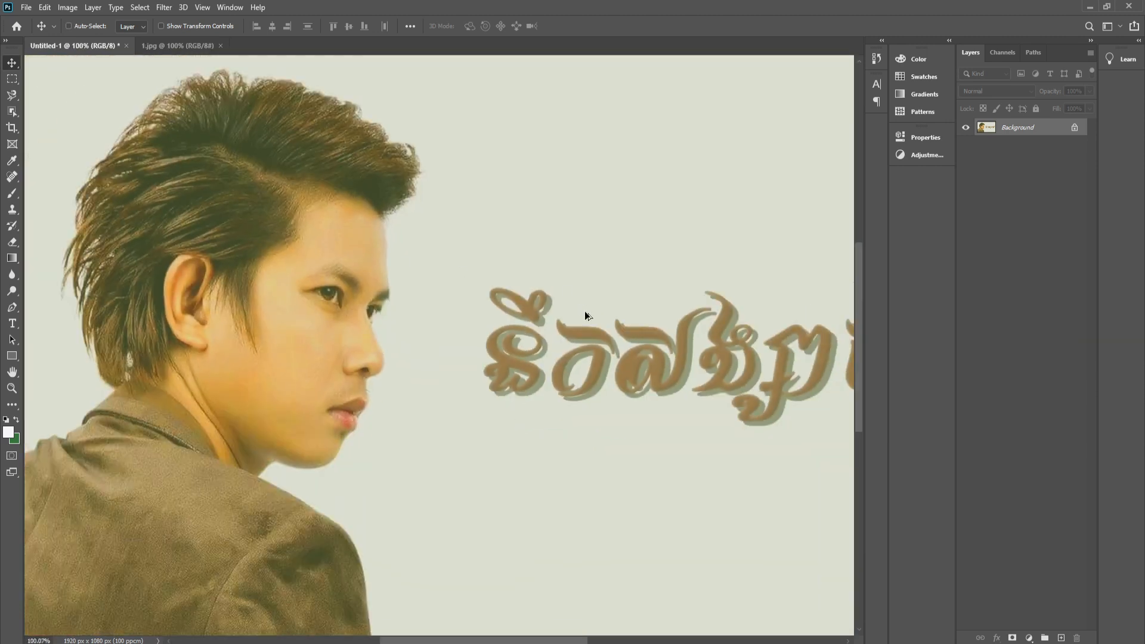
scroll(701, 346, "up", 4)
scroll(585, 307, "down", 6)
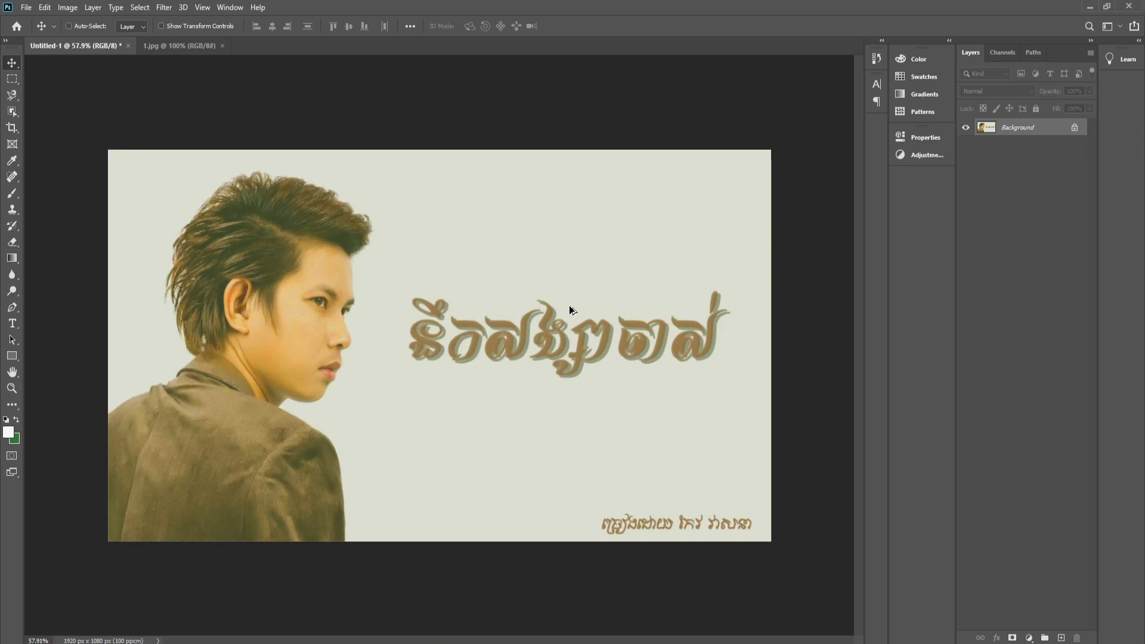
scroll(570, 309, "up", 2)
scroll(569, 309, "down", 1)
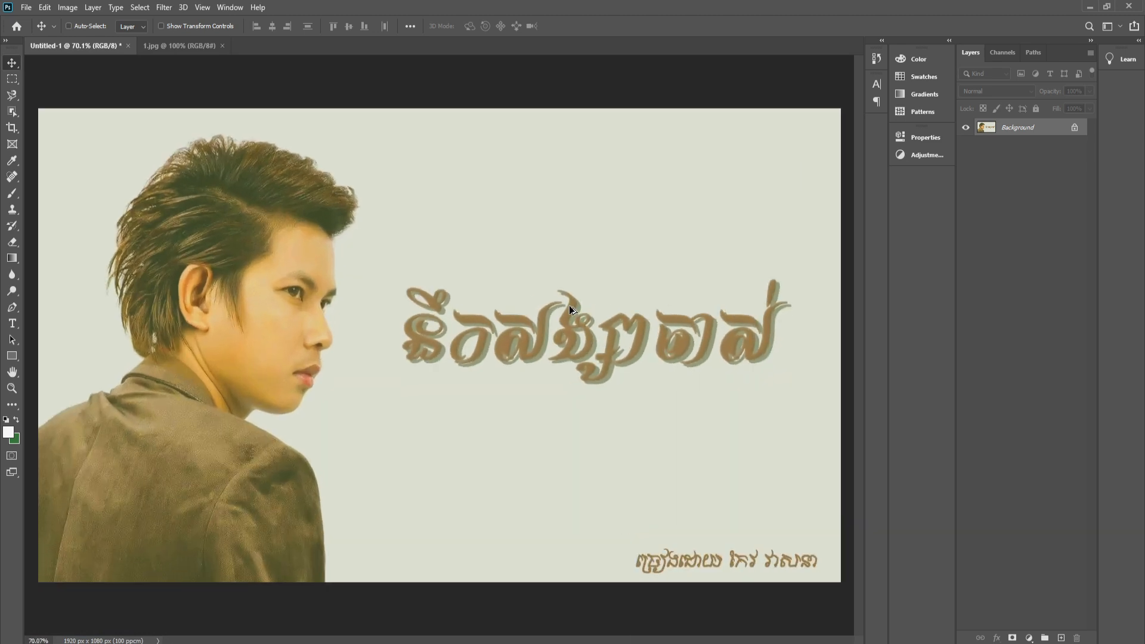
Step: Save the adjusted design as a JPEG named "Keo Veasna1" in the Keo Veasna folder at Maximum quality 12
left_click(26, 8)
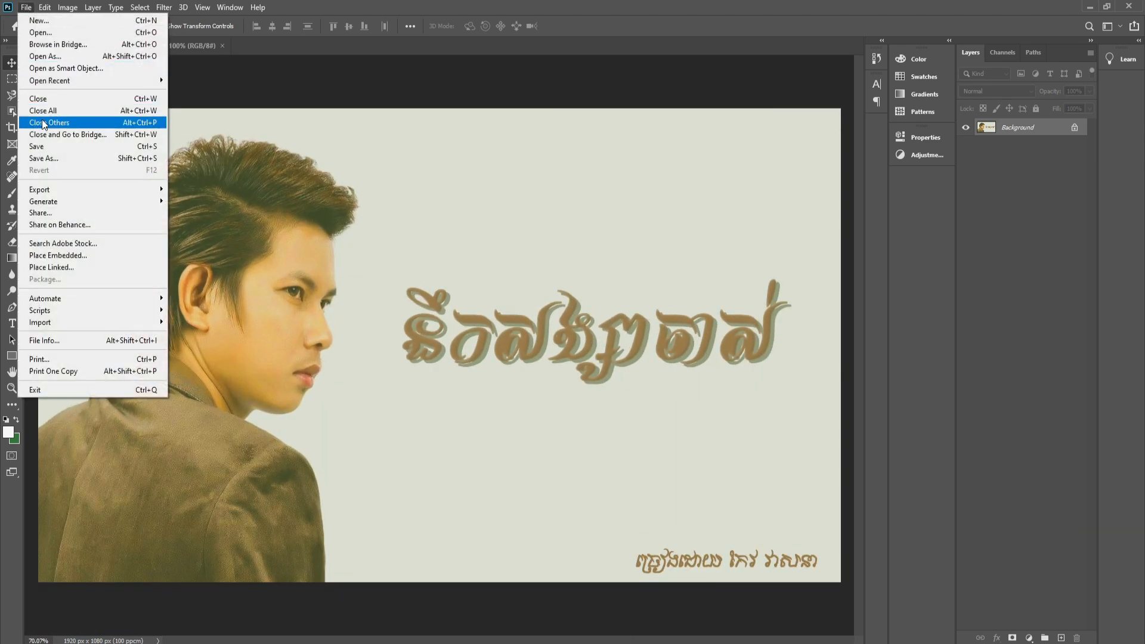
left_click(48, 157)
left_click(173, 289)
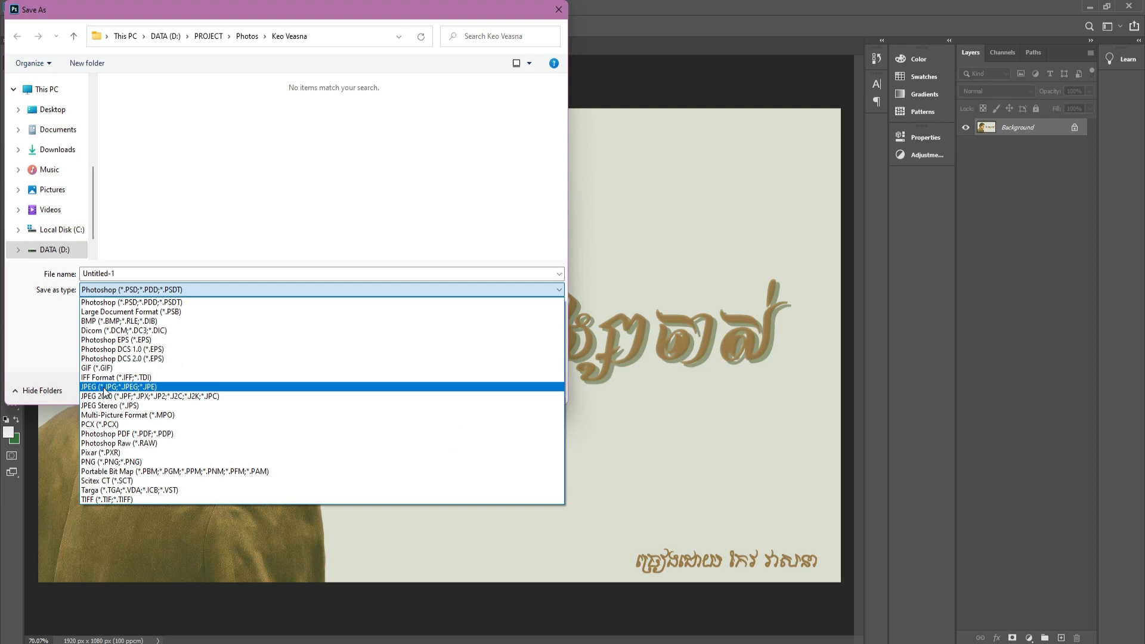
left_click(104, 387)
double_click(142, 274)
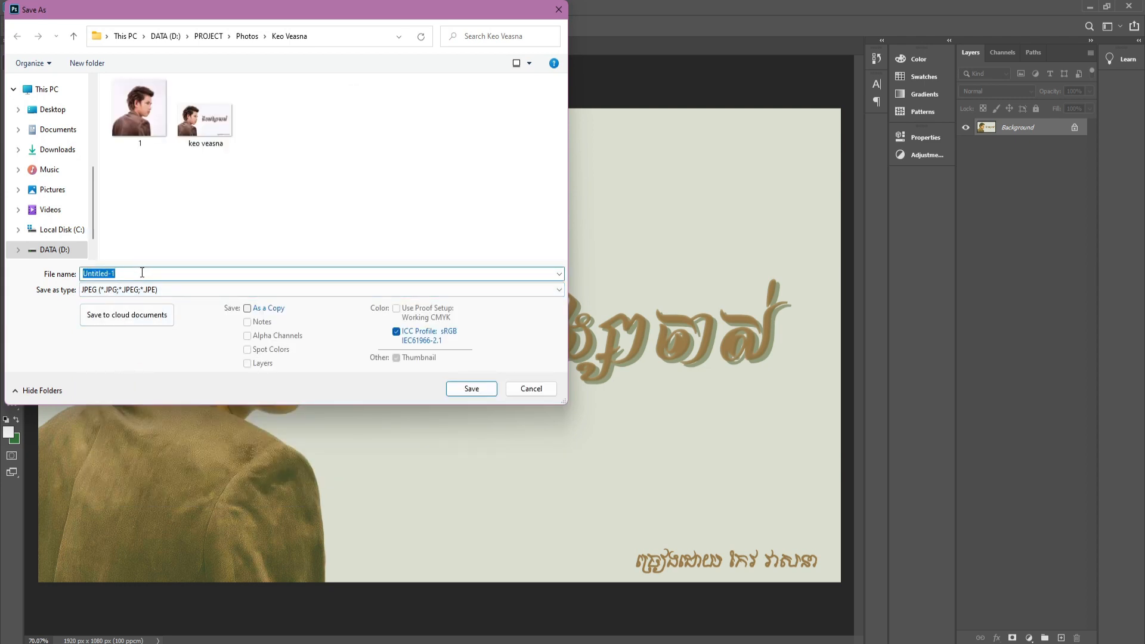
type("Keo Veasna")
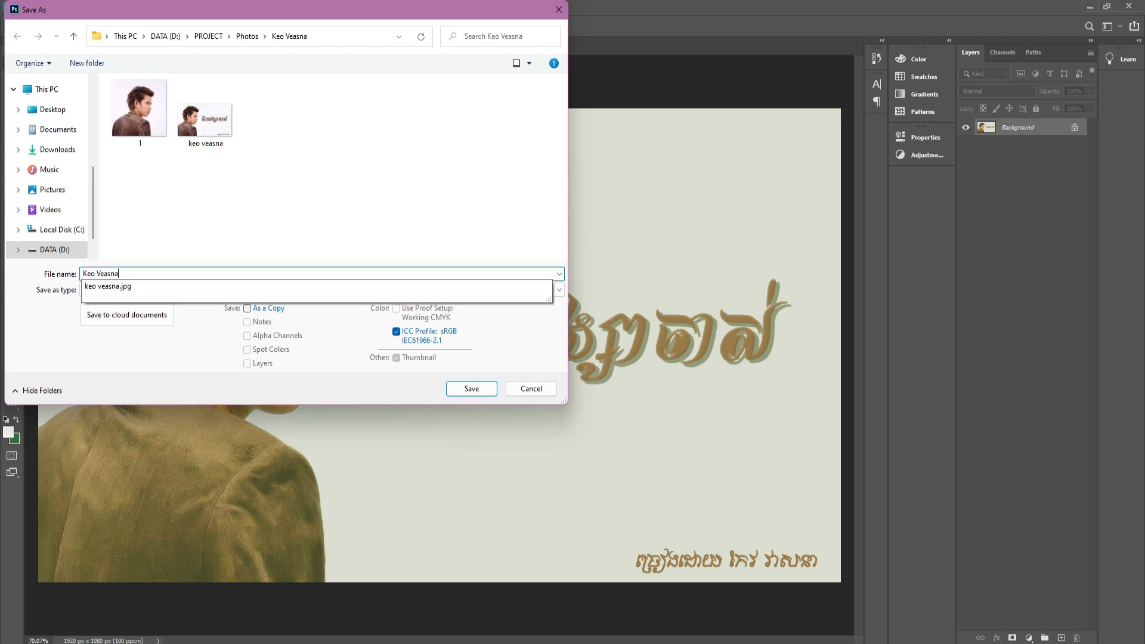
type("1")
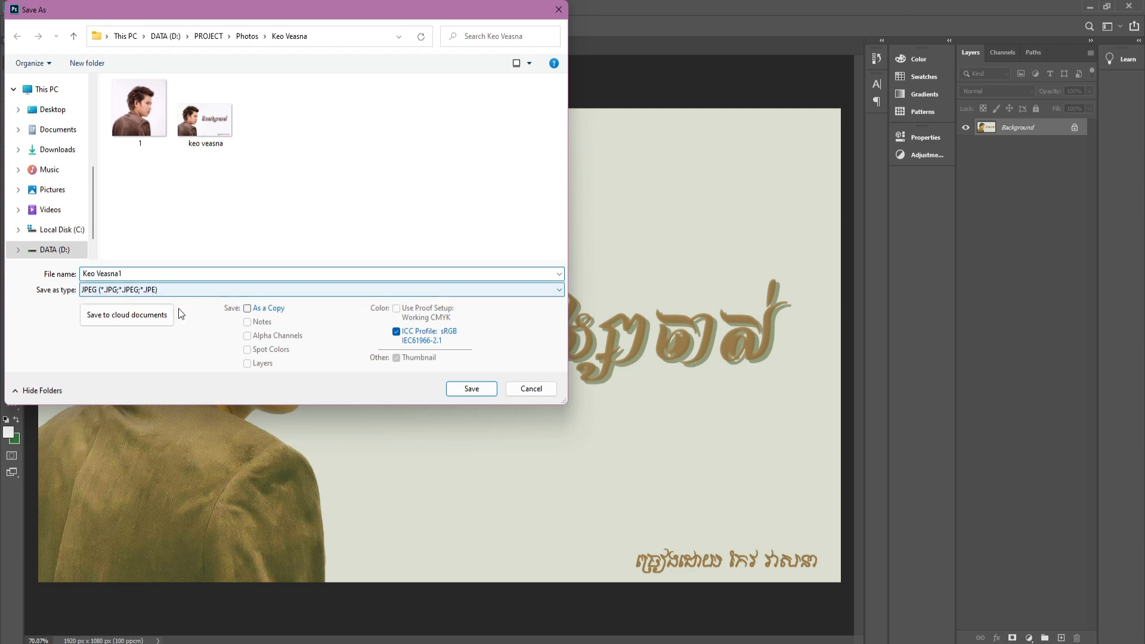
left_click(491, 386)
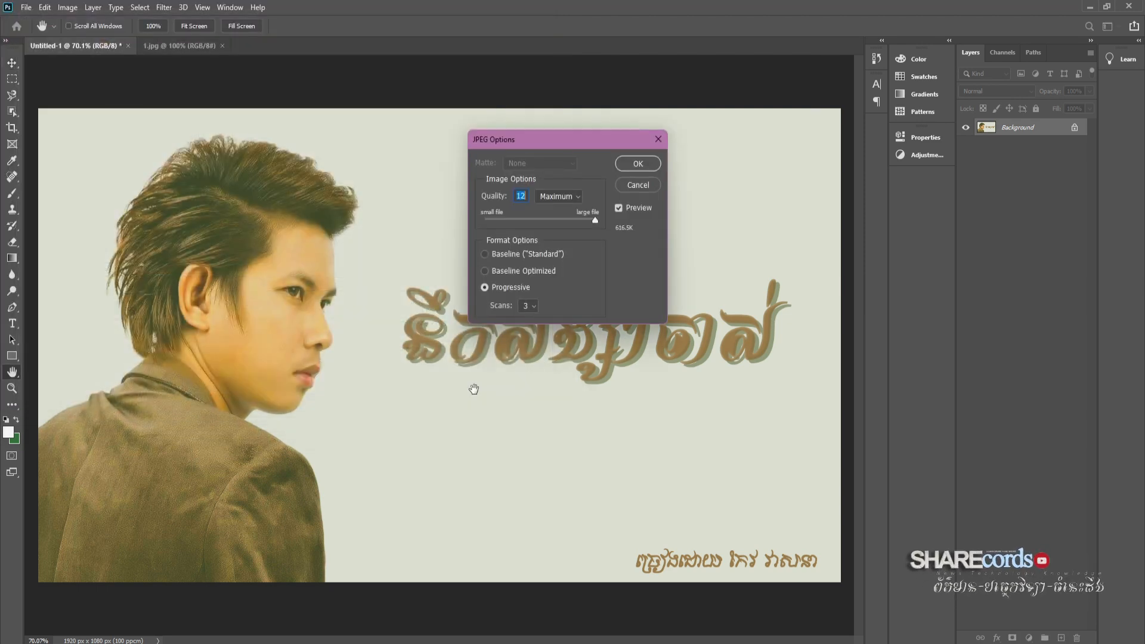
left_click(637, 163)
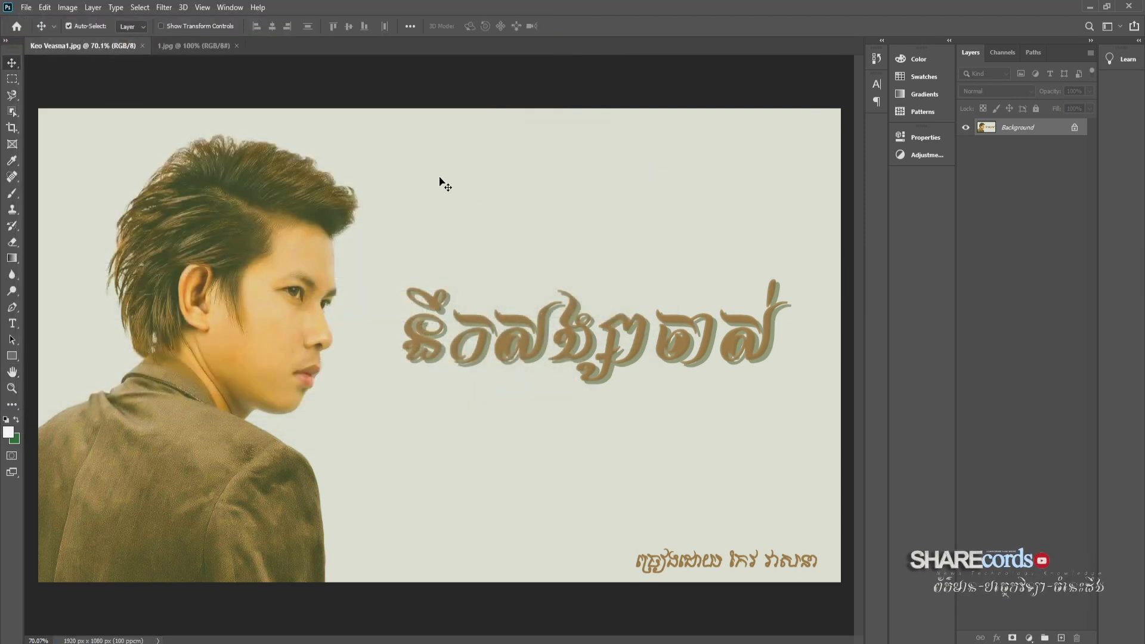